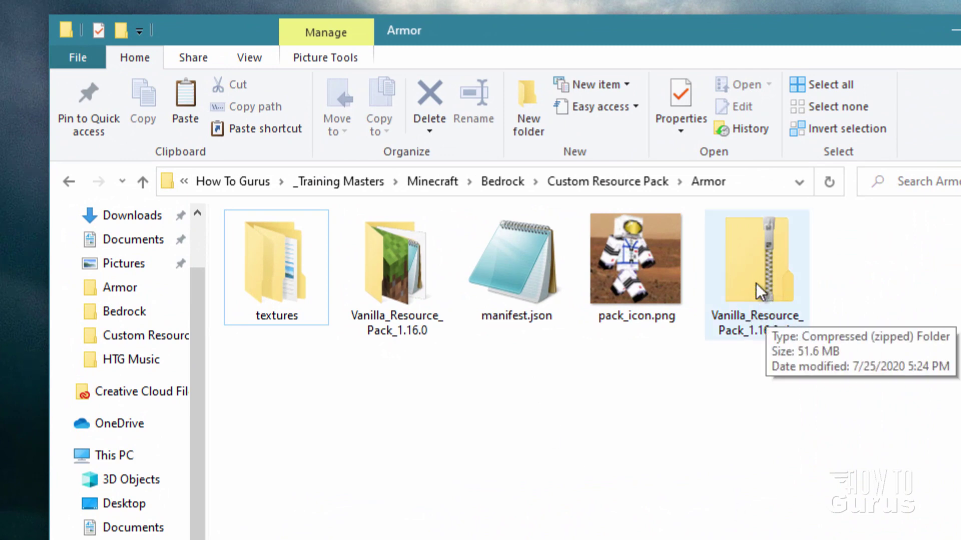
{"action": "left_click", "coordinate": [405, 287]}
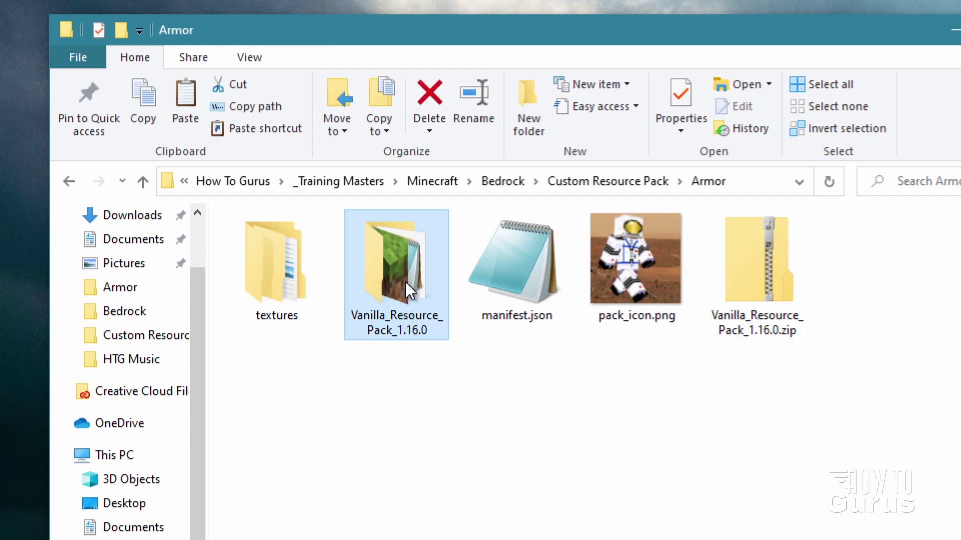
{"action": "double_click", "coordinate": [398, 262]}
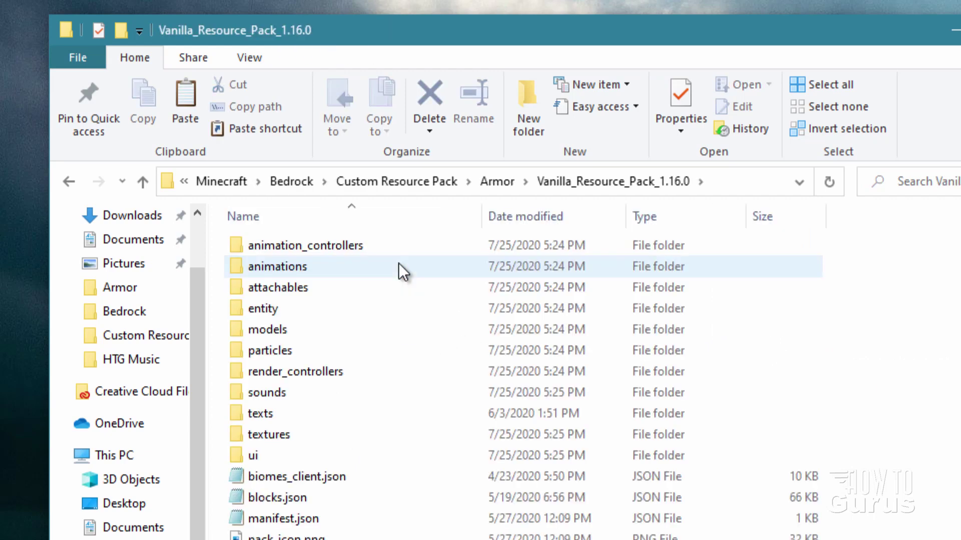
{"action": "double_click", "coordinate": [247, 436]}
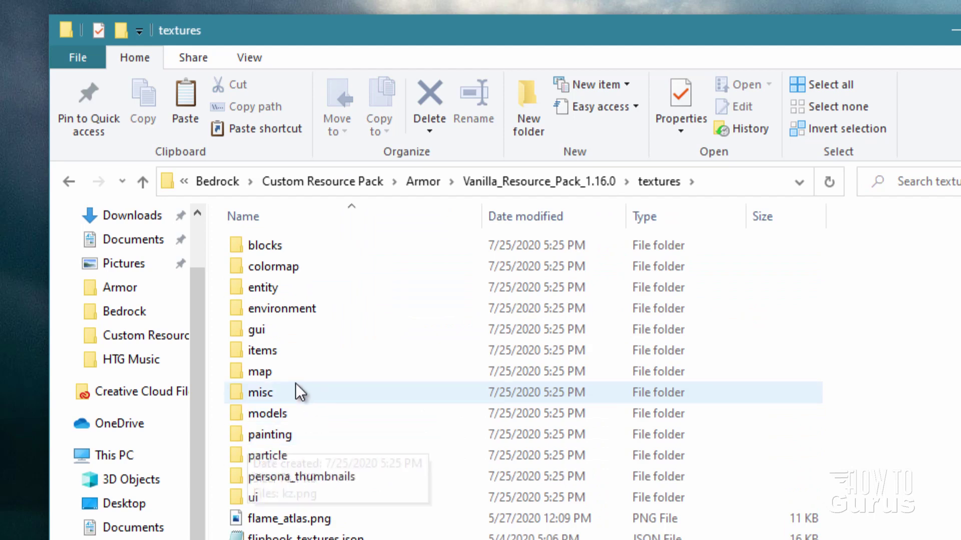
{"action": "left_click", "coordinate": [309, 344]}
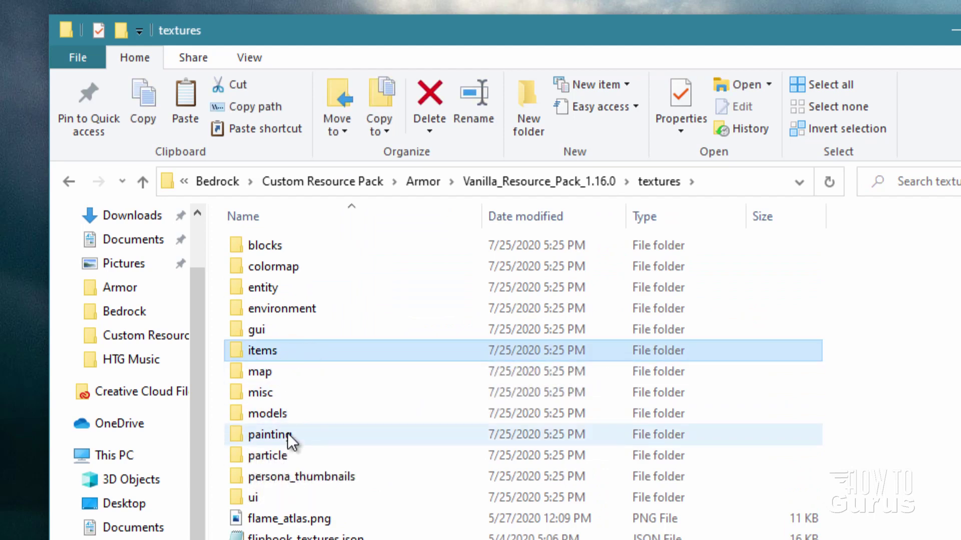
{"action": "left_click", "coordinate": [253, 414]}
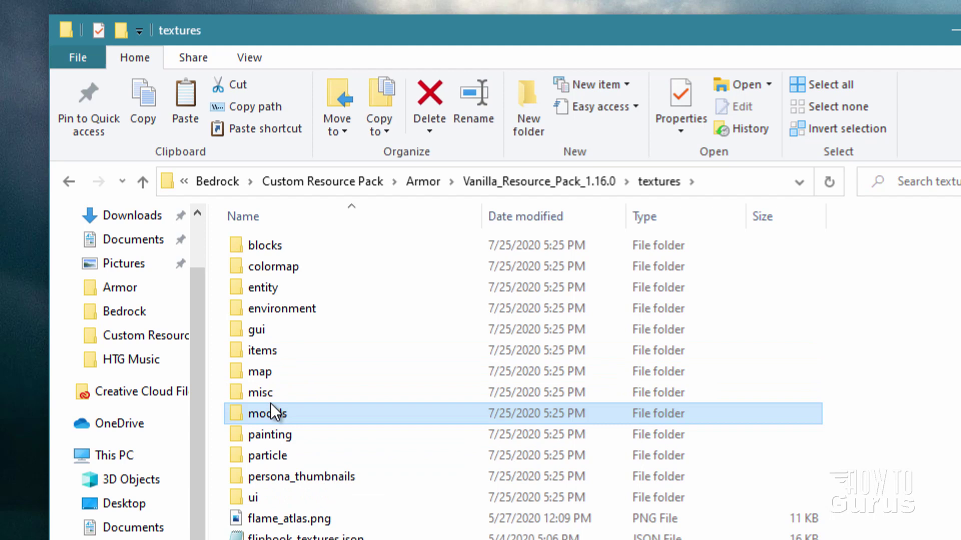
{"action": "double_click", "coordinate": [245, 350]}
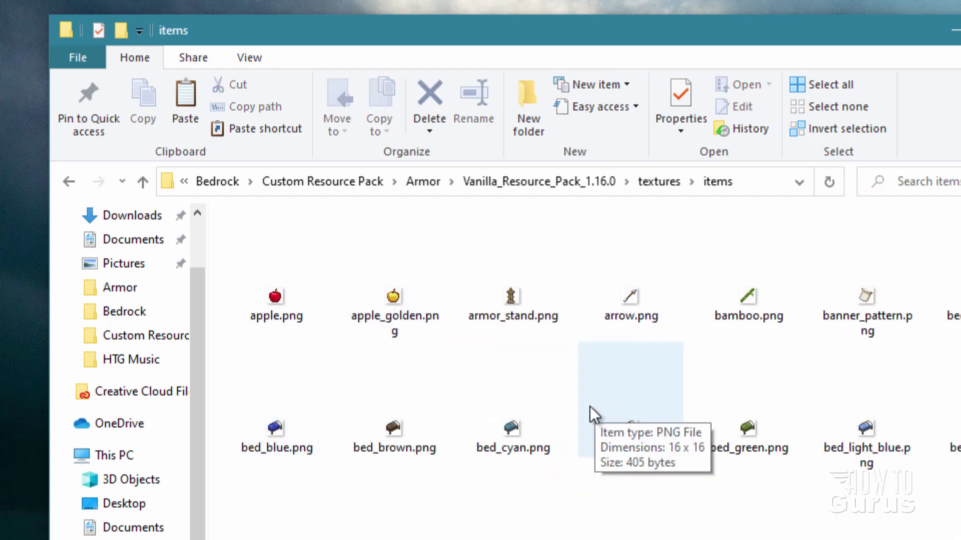
{"action": "scroll", "coordinate": [589, 407], "scroll_direction": "down", "scroll_amount": 8}
{"action": "scroll", "coordinate": [554, 403], "scroll_direction": "down", "scroll_amount": 10}
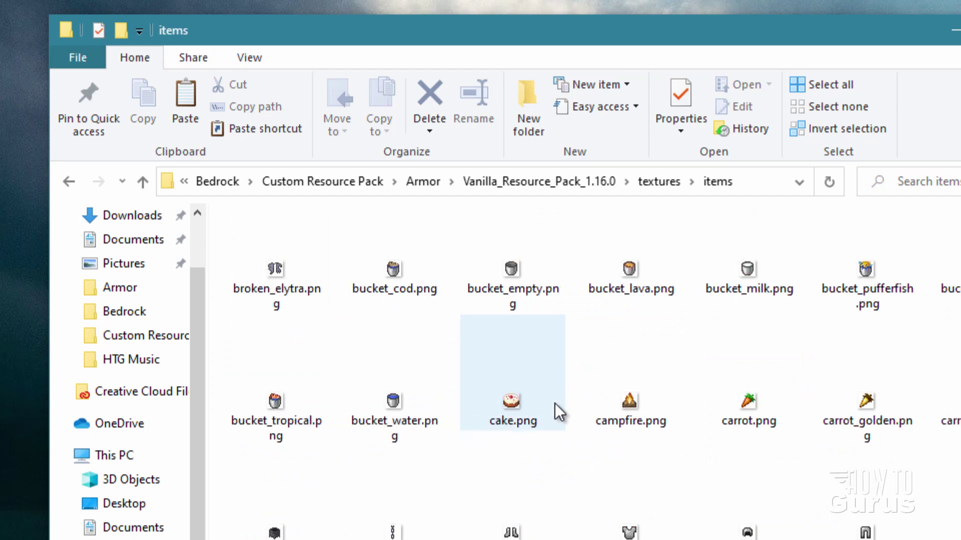
{"action": "scroll", "coordinate": [554, 404], "scroll_direction": "down", "scroll_amount": 10}
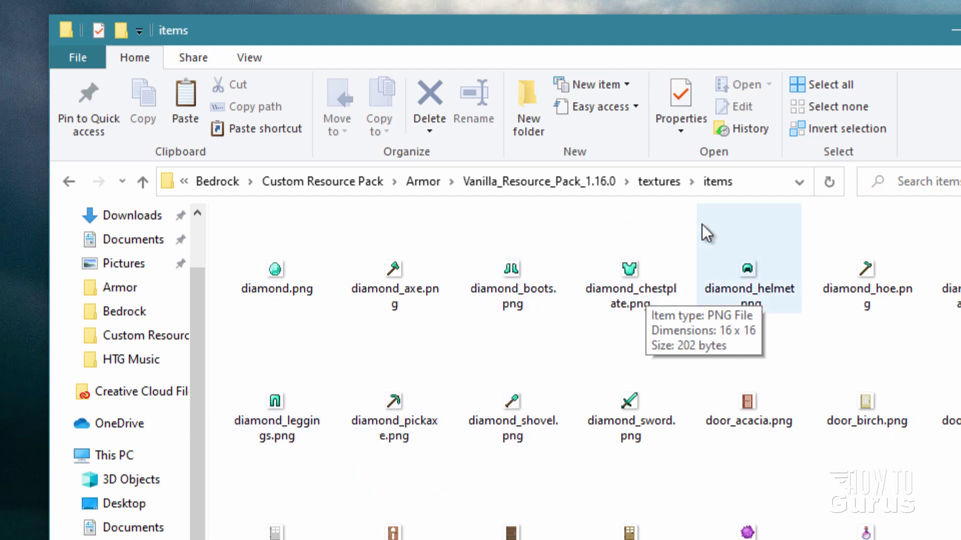
{"action": "left_click", "coordinate": [654, 182]}
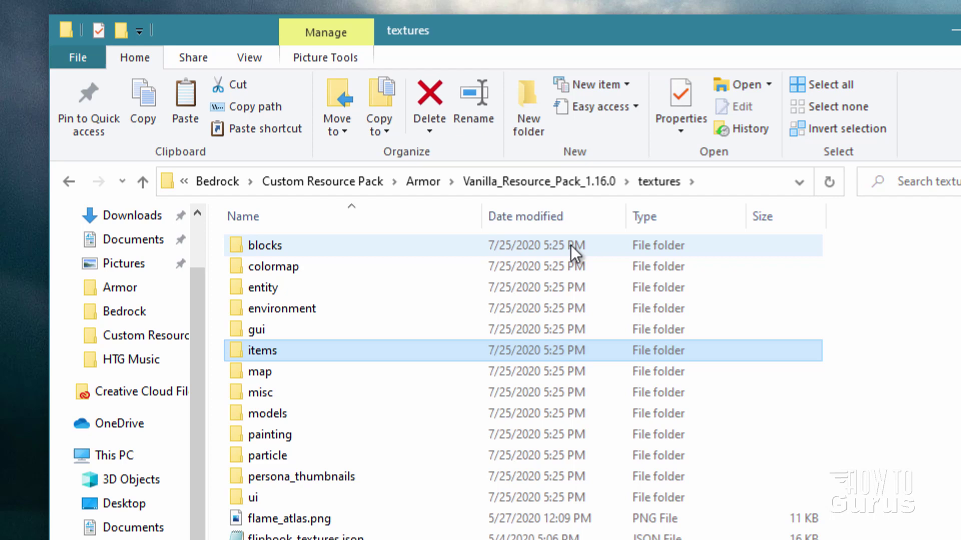
{"action": "left_click", "coordinate": [245, 410]}
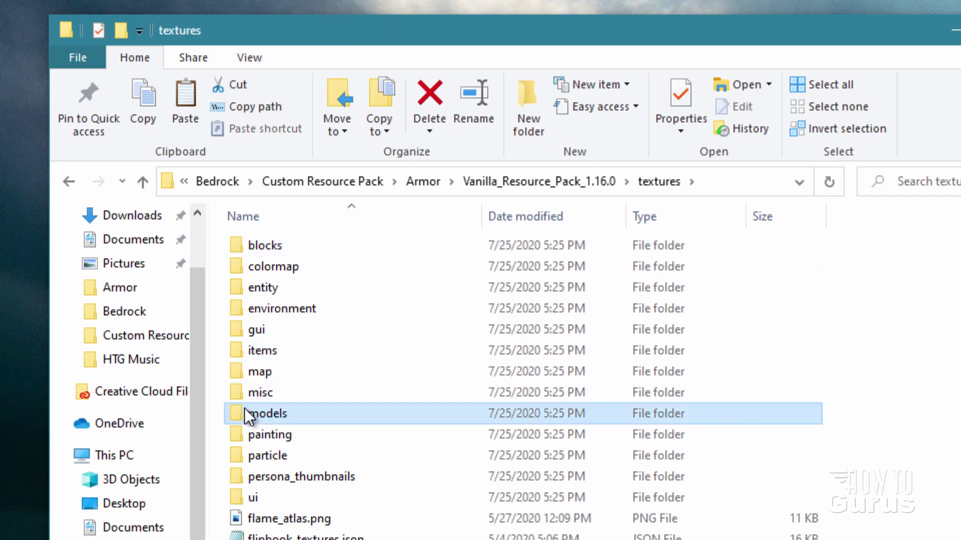
{"action": "double_click", "coordinate": [245, 414]}
{"action": "double_click", "coordinate": [245, 242]}
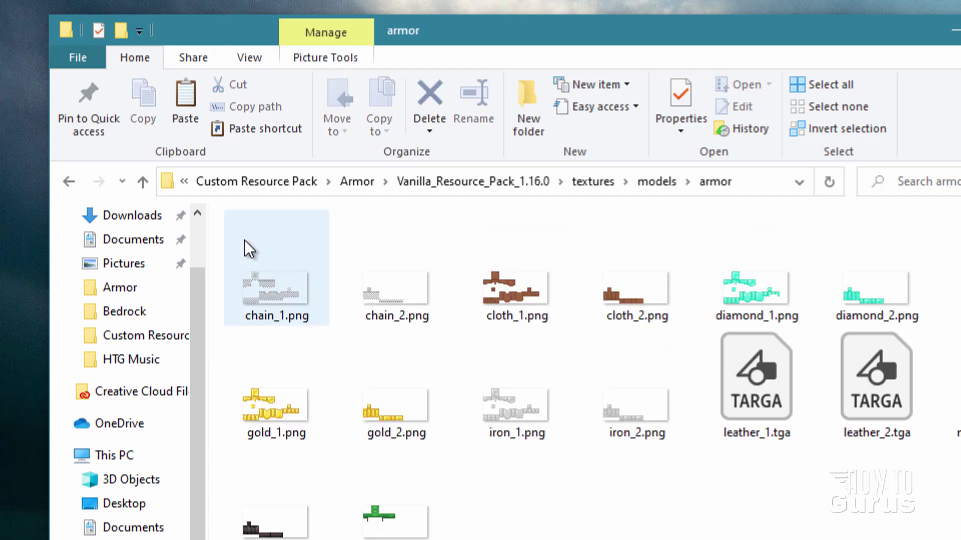
{"action": "left_click", "coordinate": [759, 293]}
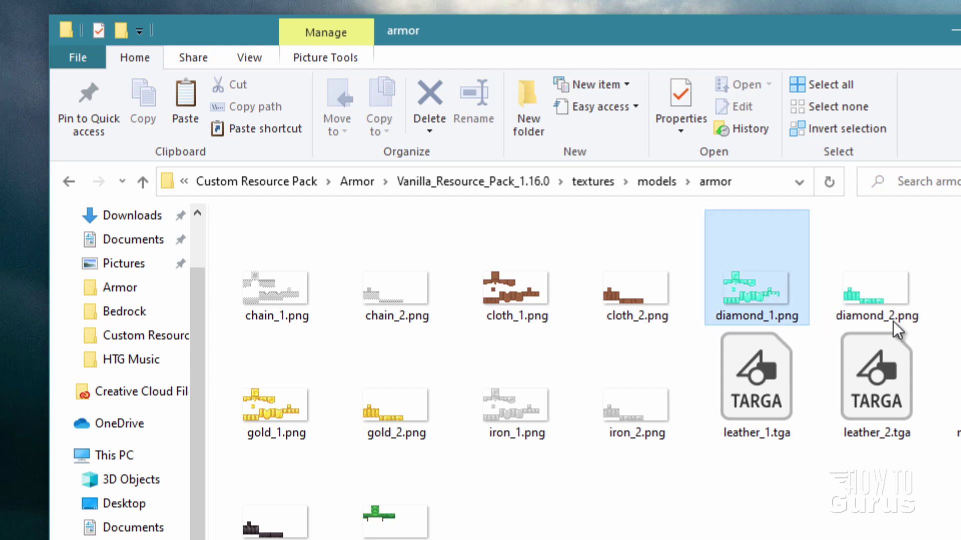
{"action": "left_click", "coordinate": [891, 298]}
{"action": "left_click", "coordinate": [759, 296]}
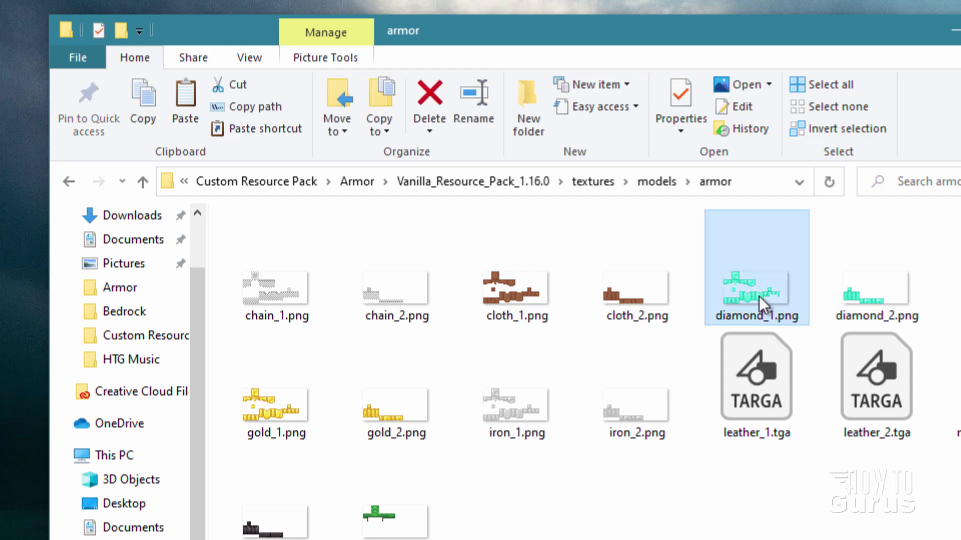
{"action": "left_click", "coordinate": [865, 306]}
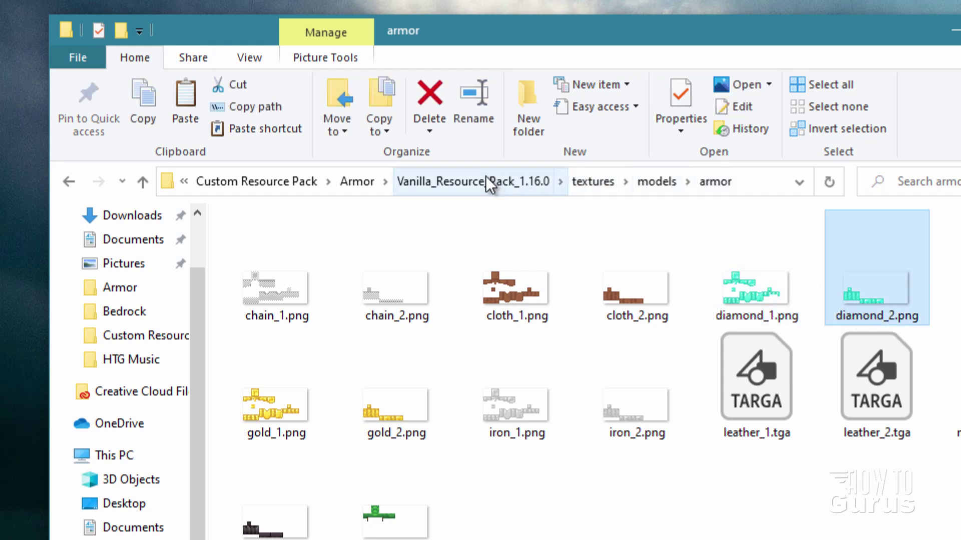
{"action": "left_click", "coordinate": [357, 182]}
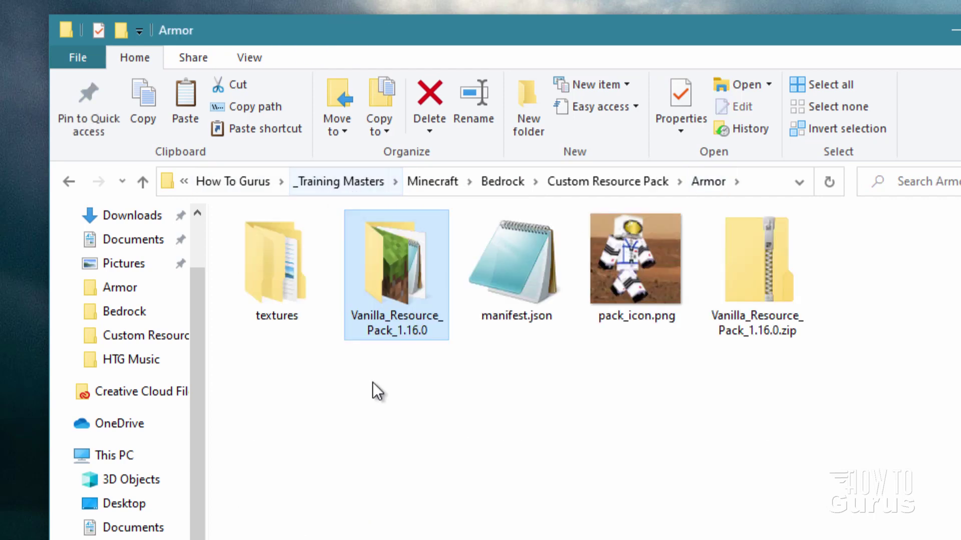
{"action": "left_click", "coordinate": [260, 291]}
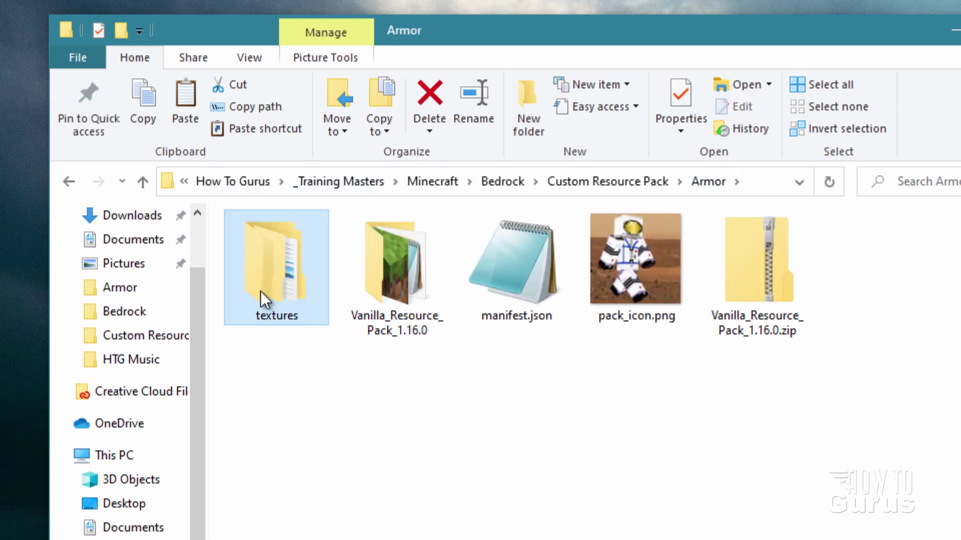
{"action": "double_click", "coordinate": [280, 275]}
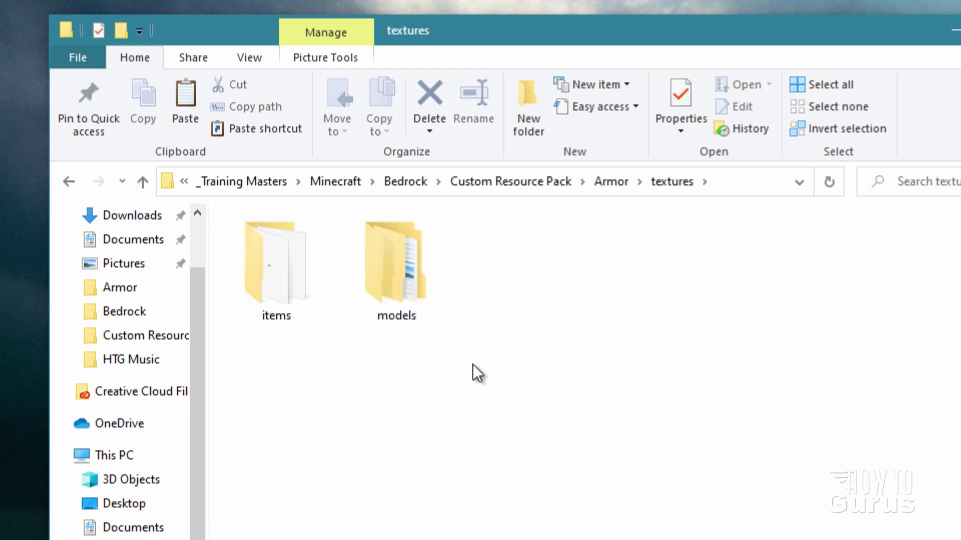
{"action": "left_click", "coordinate": [279, 268]}
{"action": "double_click", "coordinate": [279, 268]}
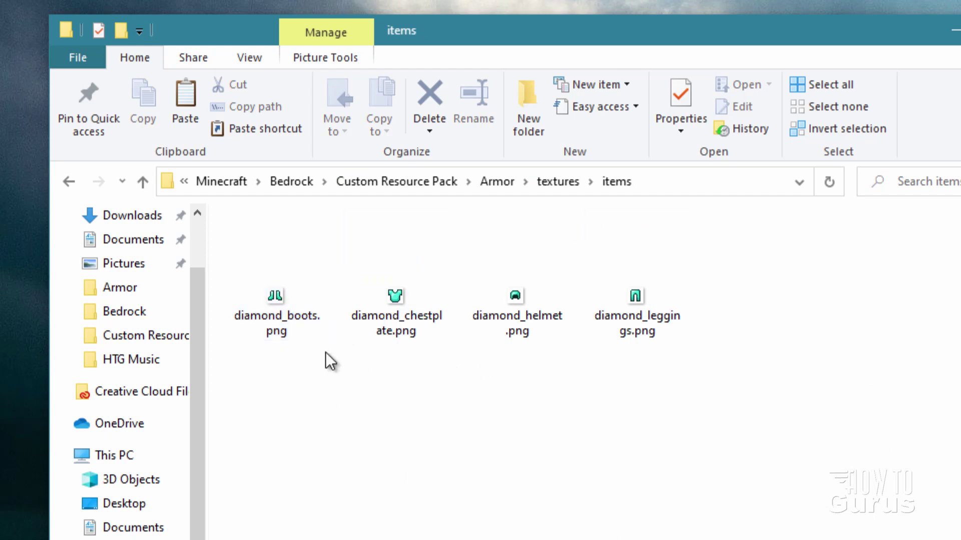
{"action": "left_click", "coordinate": [558, 183]}
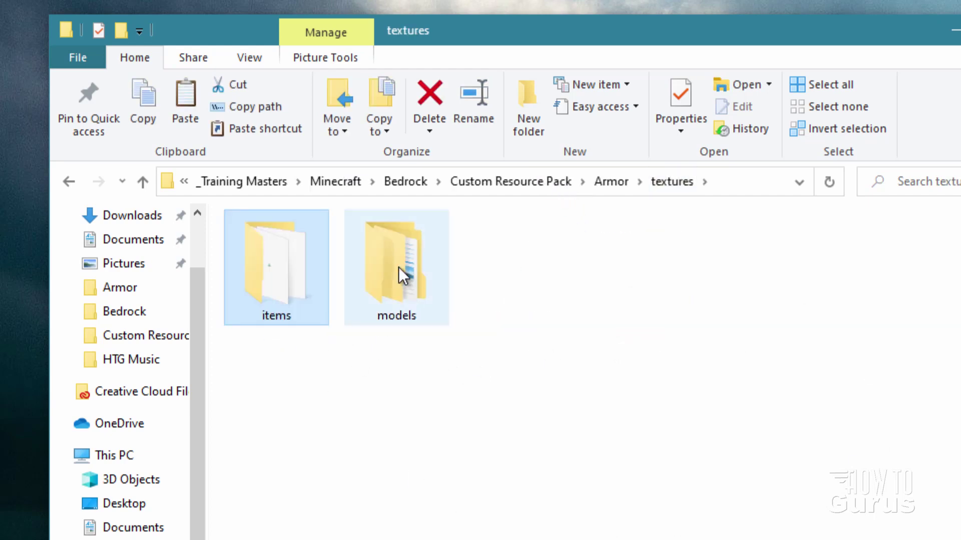
{"action": "double_click", "coordinate": [395, 265]}
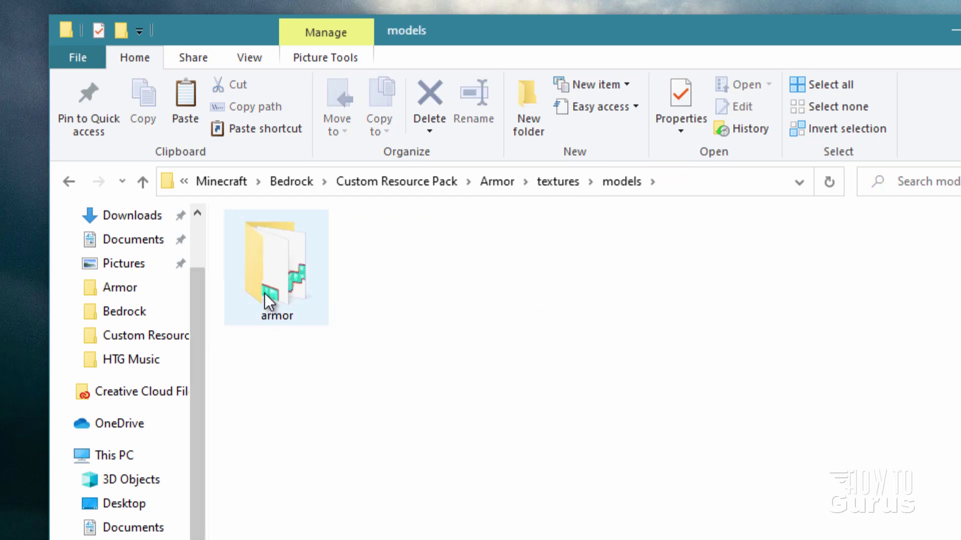
{"action": "double_click", "coordinate": [264, 293]}
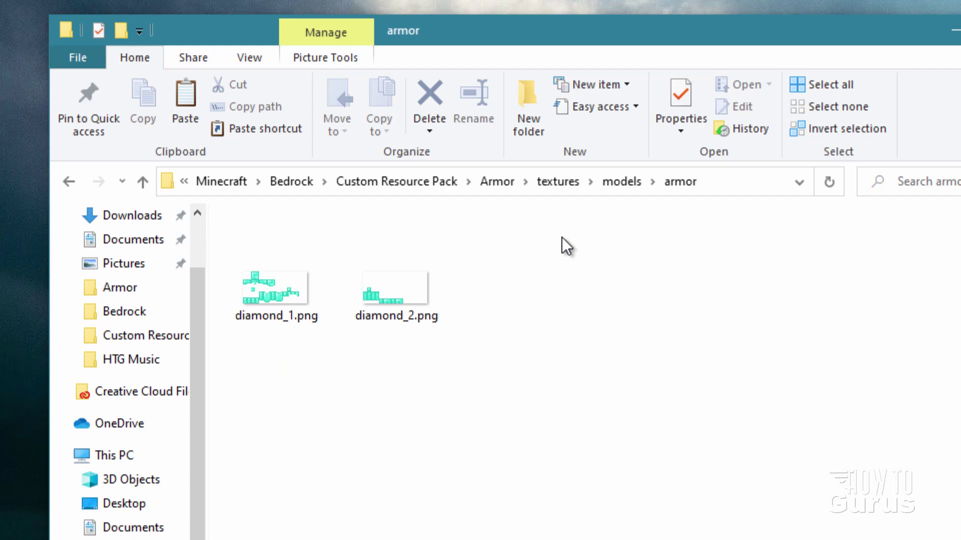
{"action": "left_click", "coordinate": [557, 182]}
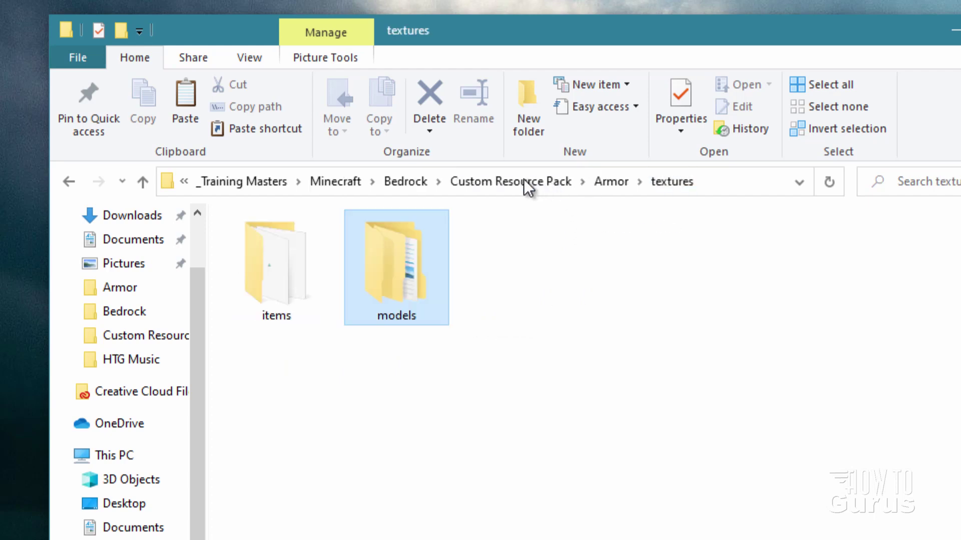
{"action": "left_click", "coordinate": [609, 181]}
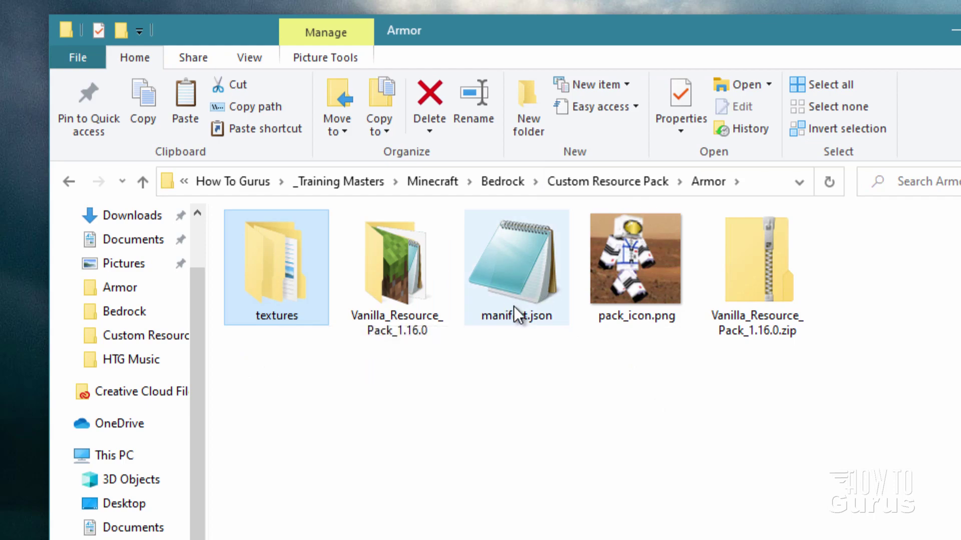
{"action": "double_click", "coordinate": [516, 289]}
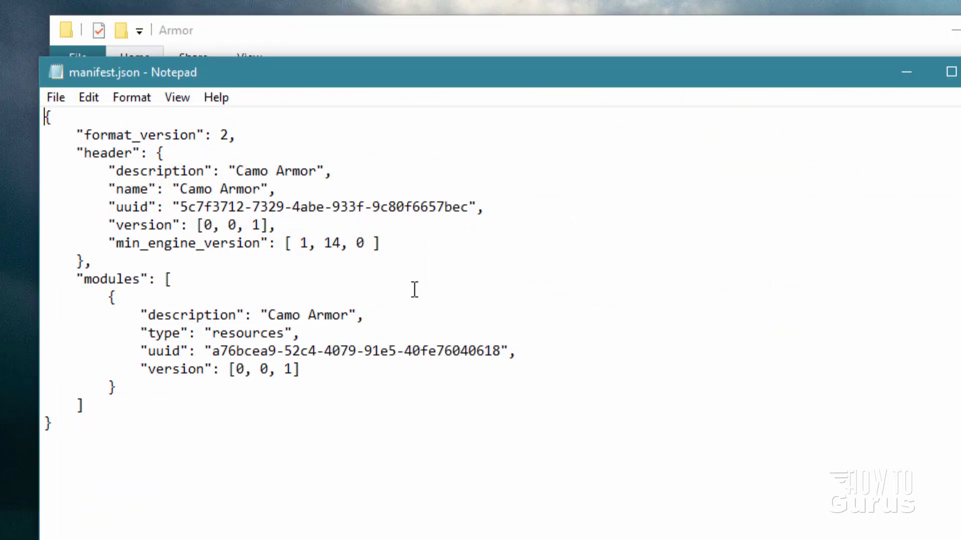
{"action": "left_click_drag", "start_coordinate": [317, 175], "coordinate": [236, 173]}
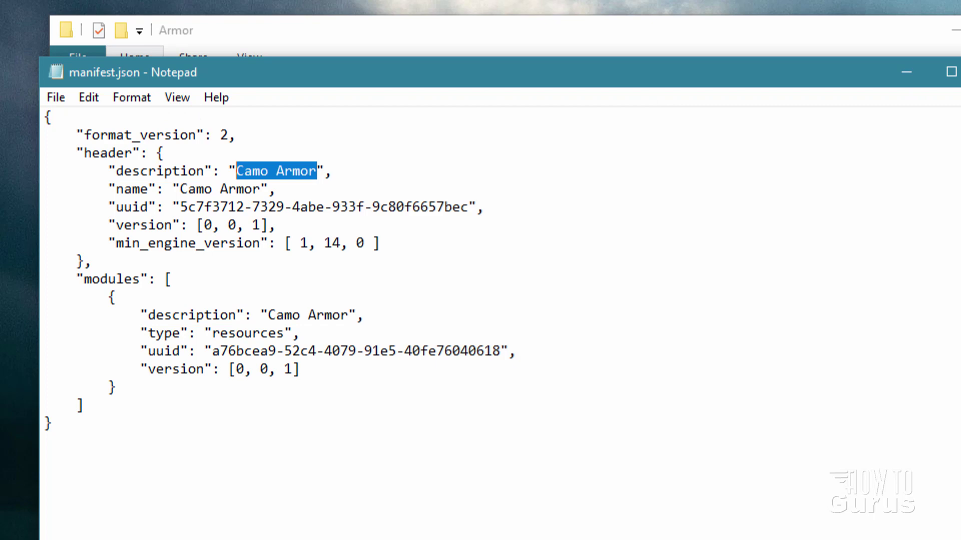
{"action": "left_click", "coordinate": [621, 317]}
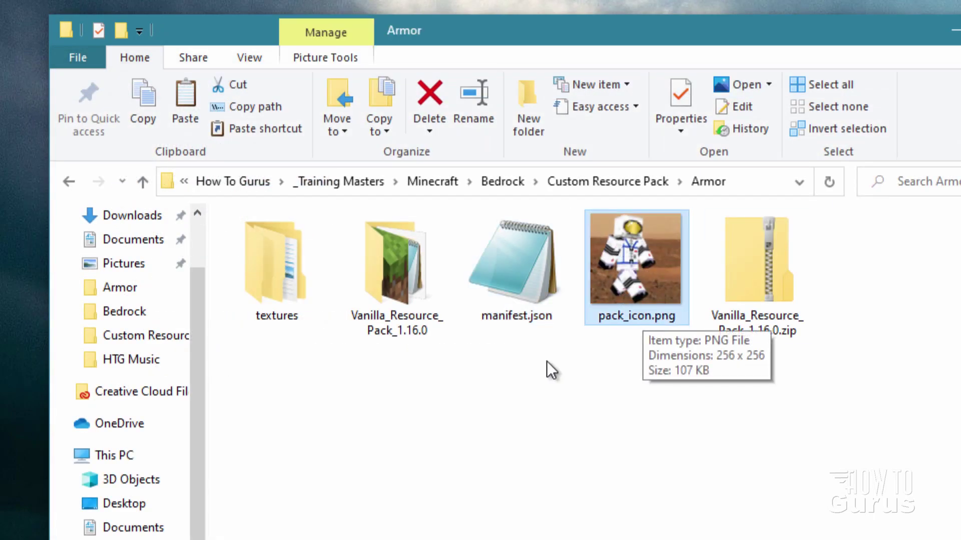
Deselect pack_icon.png in File Explorer.
{"action": "left_click", "coordinate": [528, 397]}
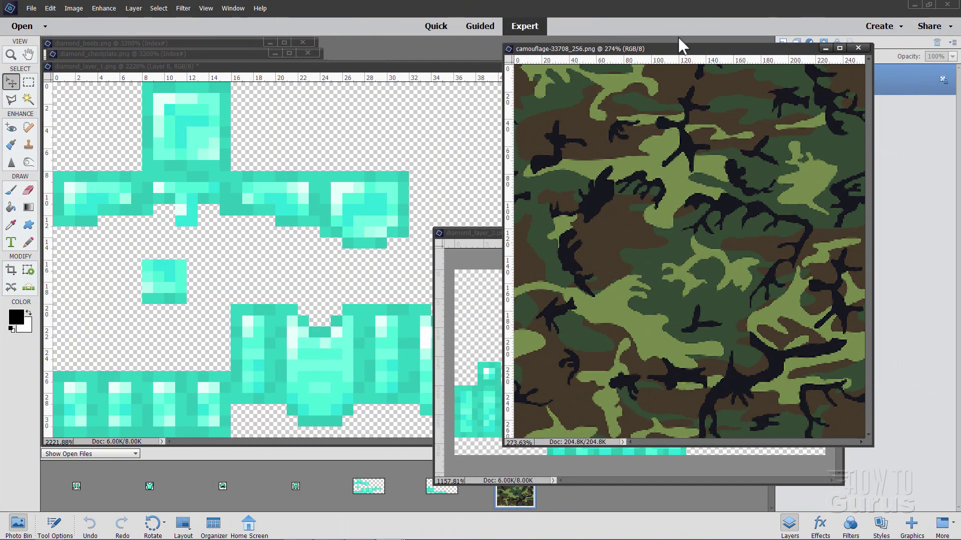
Minimize the camouflage, diamond_layer_2 and diamond_layer_1 image windows.
{"action": "mouse_move", "coordinate": [692, 55]}
{"action": "left_mouse_down"}
{"action": "mouse_move", "coordinate": [659, 62]}
{"action": "mouse_move", "coordinate": [678, 61]}
{"action": "left_mouse_up"}
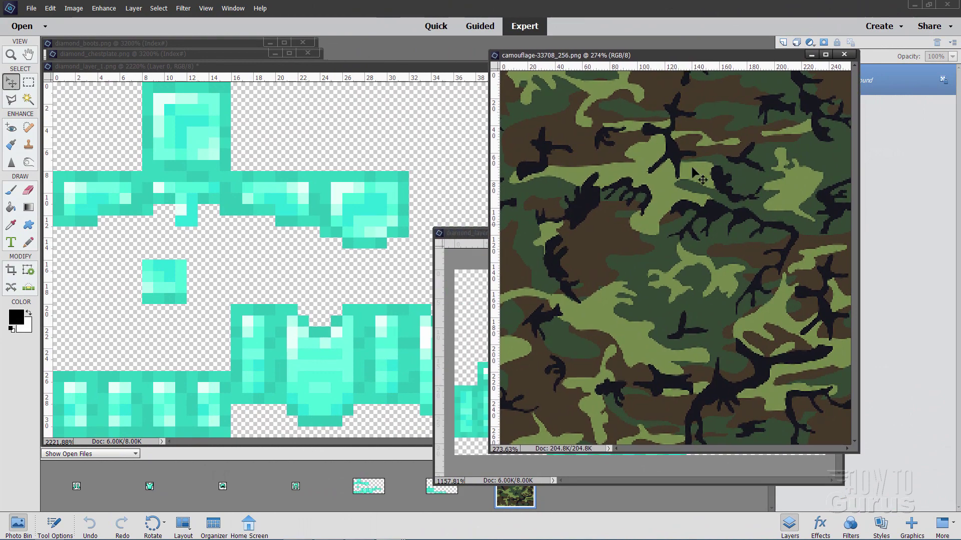
{"action": "left_click", "coordinate": [810, 53]}
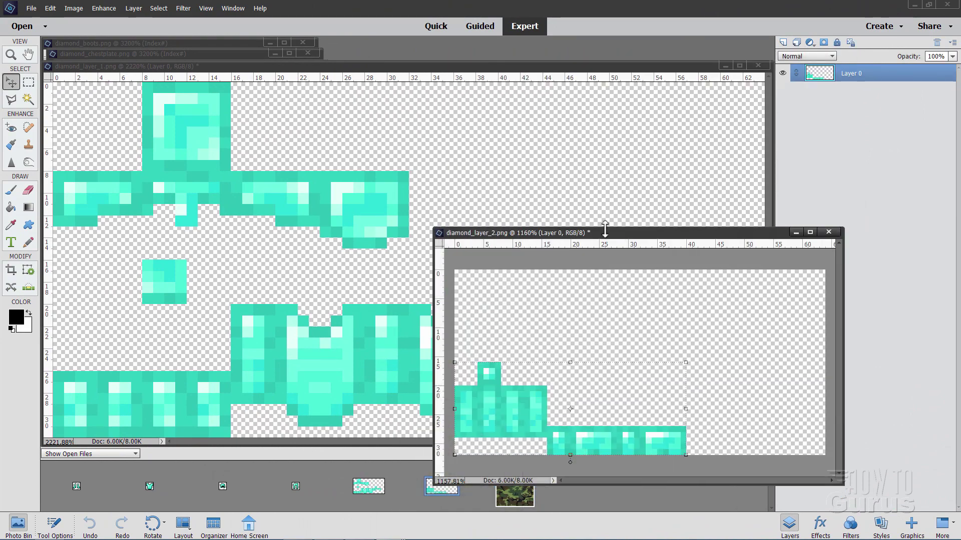
{"action": "mouse_move", "coordinate": [624, 233]}
{"action": "left_mouse_down"}
{"action": "mouse_move", "coordinate": [701, 164]}
{"action": "mouse_move", "coordinate": [668, 207]}
{"action": "mouse_move", "coordinate": [666, 226]}
{"action": "mouse_move", "coordinate": [689, 220]}
{"action": "left_mouse_up"}
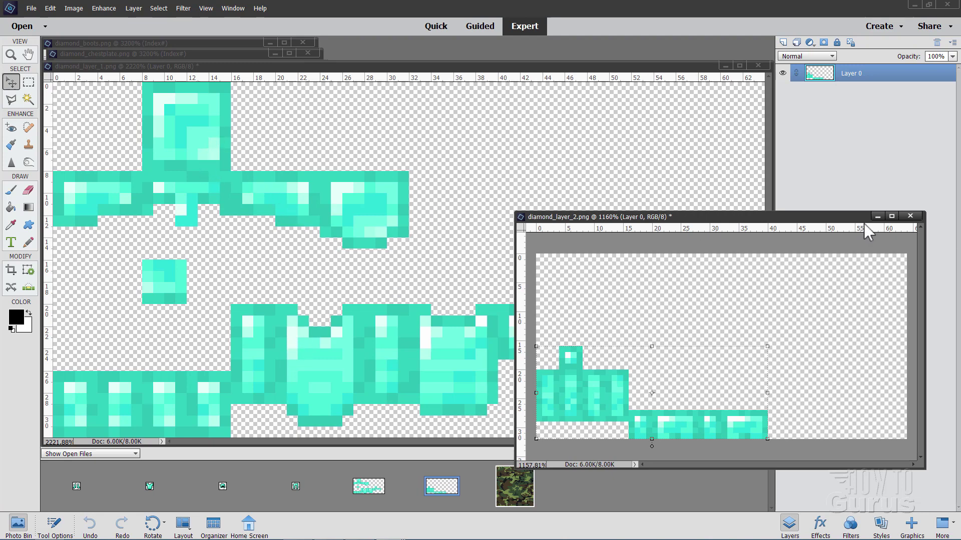
{"action": "left_click", "coordinate": [878, 216]}
{"action": "left_click", "coordinate": [726, 65]}
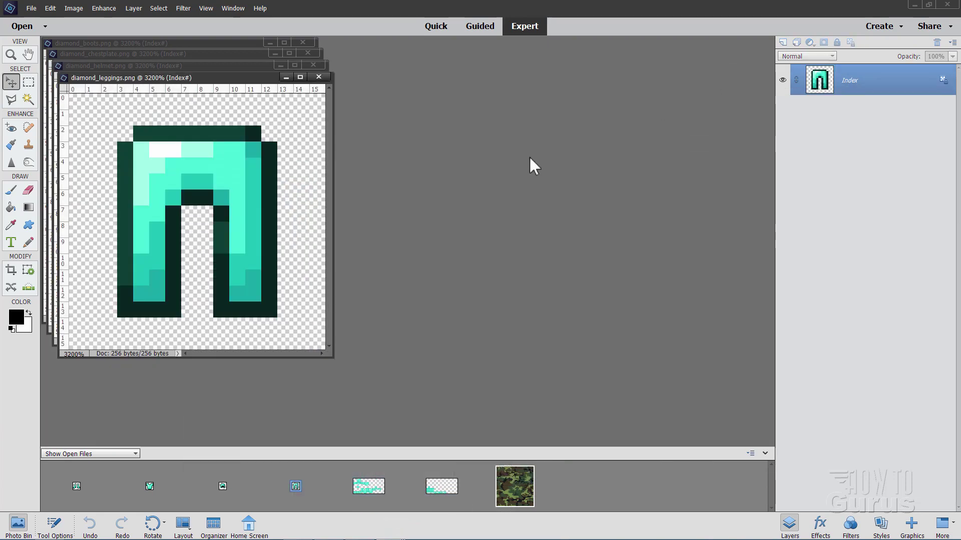
Separate the overlapping leggings, helmet, chestplate and boots windows, then minimize all four.
{"action": "left_click_drag", "start_coordinate": [250, 83], "coordinate": [813, 58]}
{"action": "left_click_drag", "start_coordinate": [241, 67], "coordinate": [497, 54]}
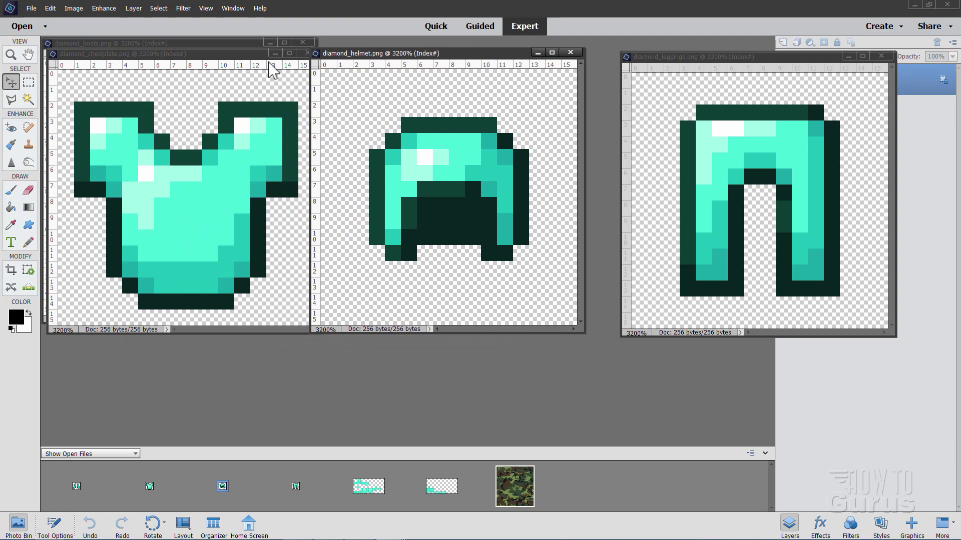
{"action": "left_click_drag", "start_coordinate": [220, 61], "coordinate": [228, 238]}
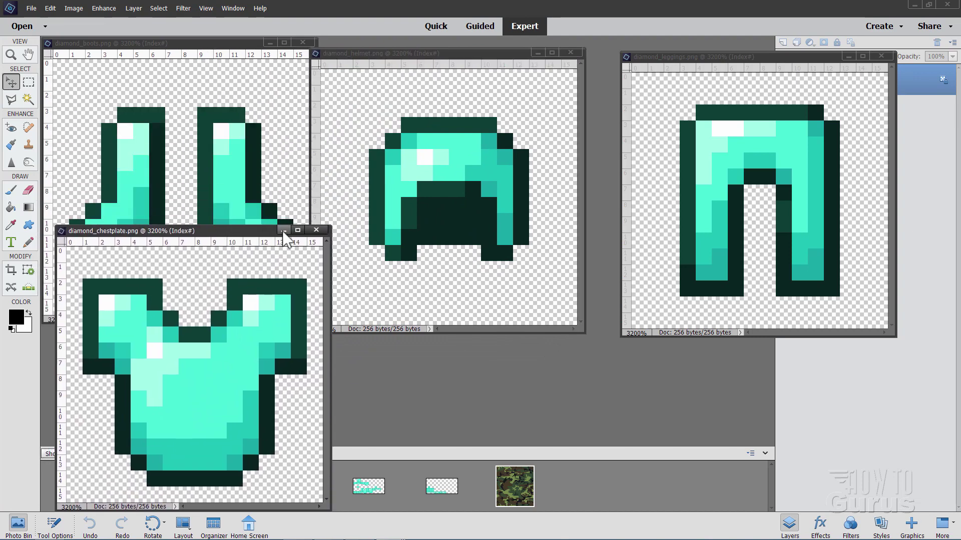
{"action": "left_click", "coordinate": [284, 230]}
{"action": "left_click", "coordinate": [269, 42]}
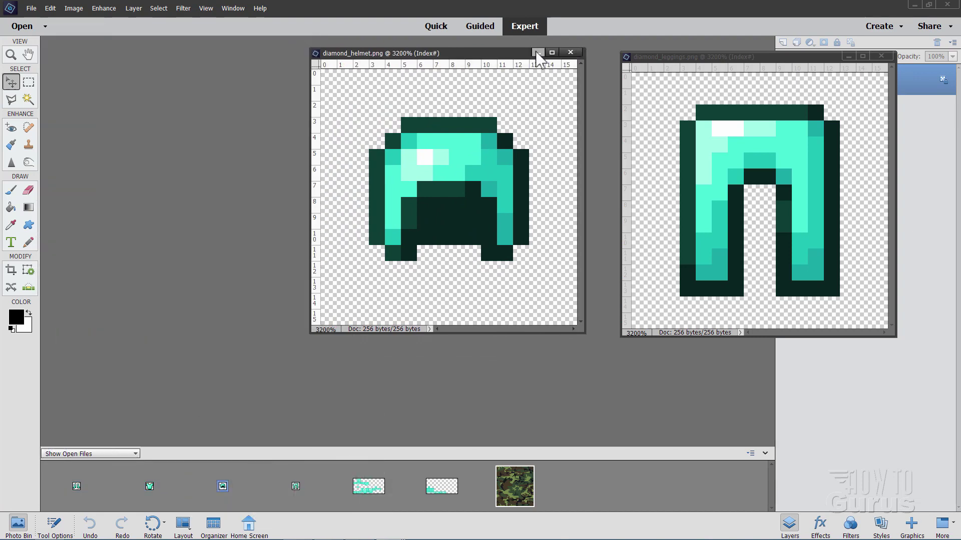
{"action": "left_click", "coordinate": [536, 52]}
{"action": "left_click", "coordinate": [848, 57]}
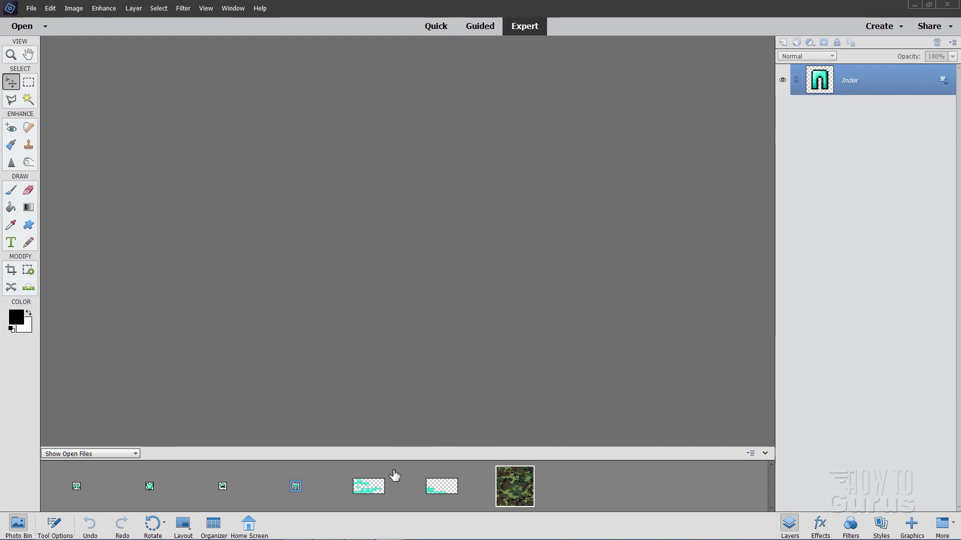
Restore diamond_layer_1 from the Photo Bin, re-minimizing diamond_layer_2 after briefly opening it.
{"action": "left_click", "coordinate": [364, 490]}
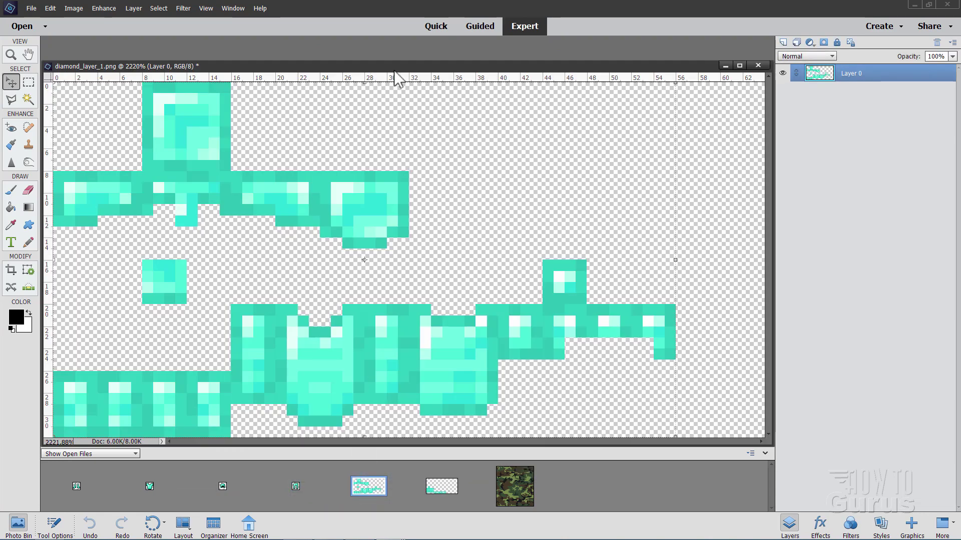
{"action": "left_click_drag", "start_coordinate": [394, 70], "coordinate": [405, 58]}
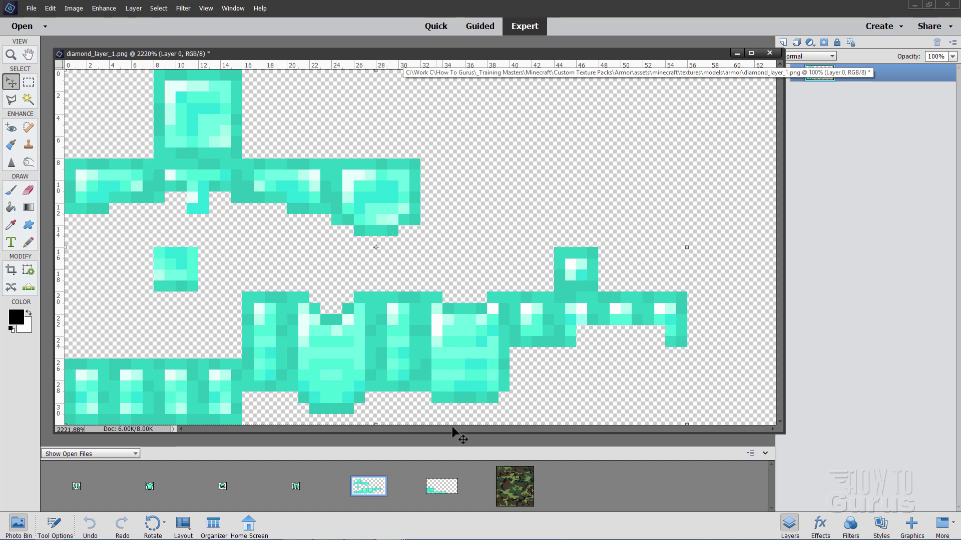
{"action": "left_click", "coordinate": [441, 486]}
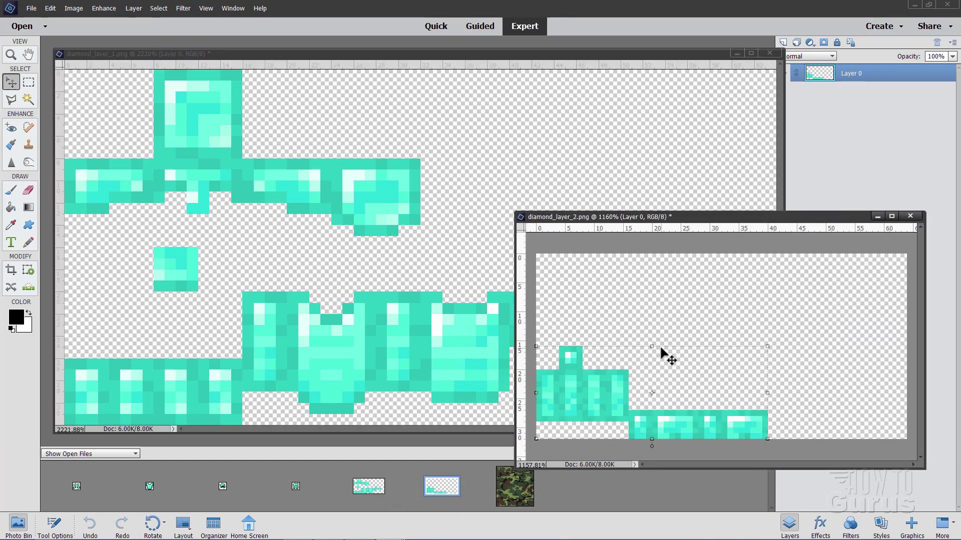
{"action": "left_click", "coordinate": [877, 216]}
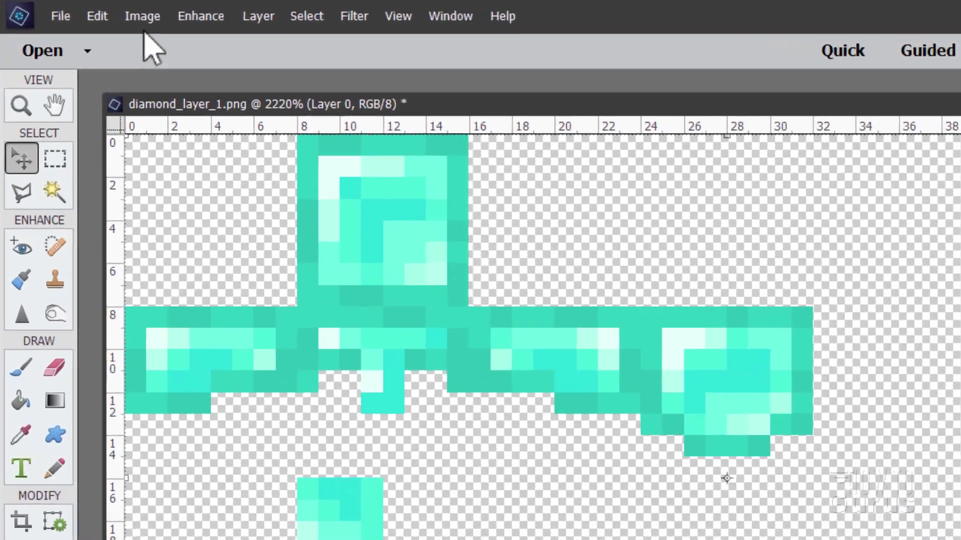
Resize diamond_layer_1 from 64 to 256 px wide with Nearest Neighbor, then fit it on screen.
{"action": "left_click", "coordinate": [73, 8]}
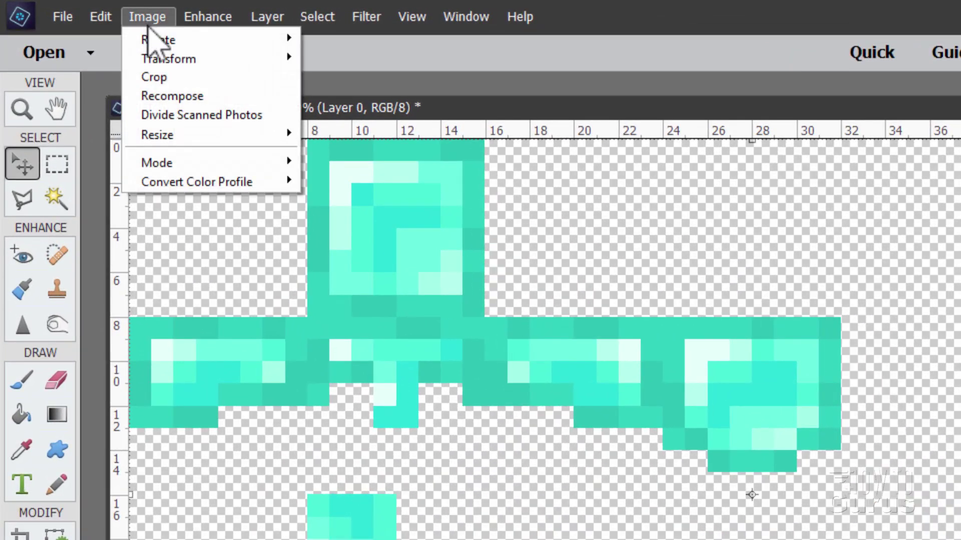
{"action": "mouse_move", "coordinate": [184, 137]}
{"action": "left_click", "coordinate": [334, 134]}
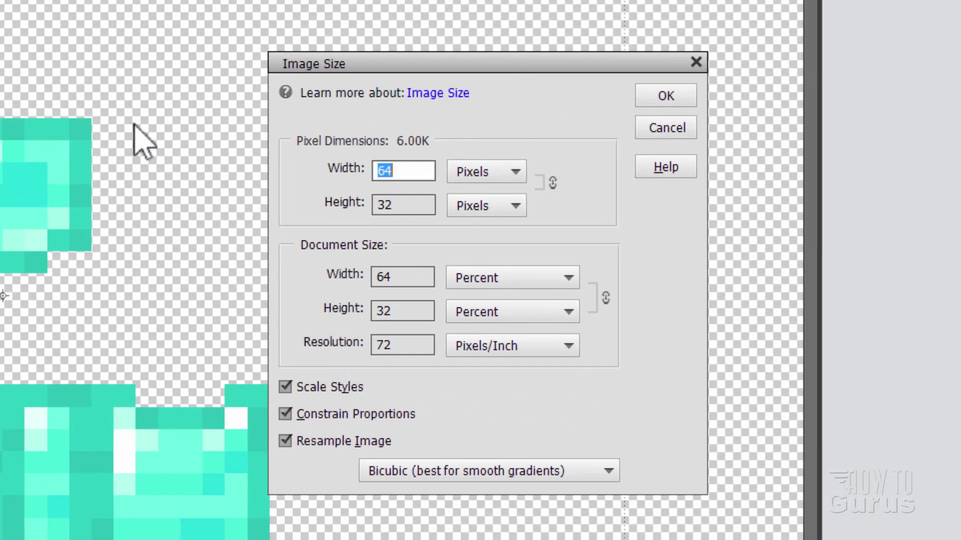
{"action": "left_click", "coordinate": [415, 170]}
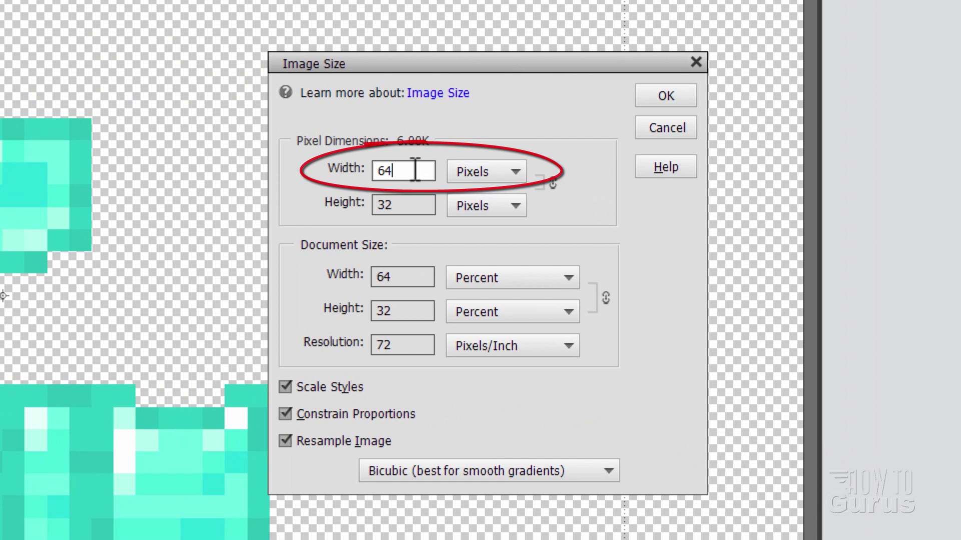
{"action": "double_click", "coordinate": [414, 171]}
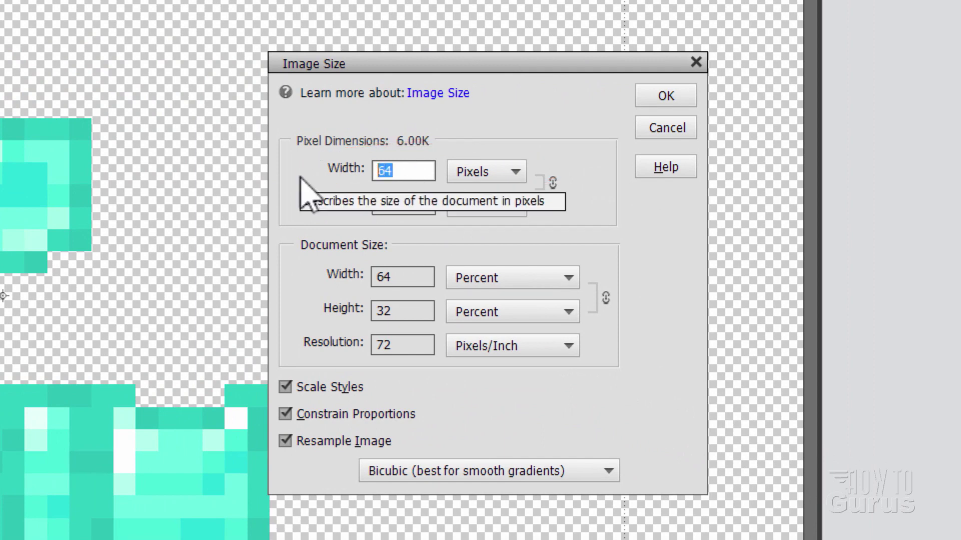
{"action": "type", "text": "256"}
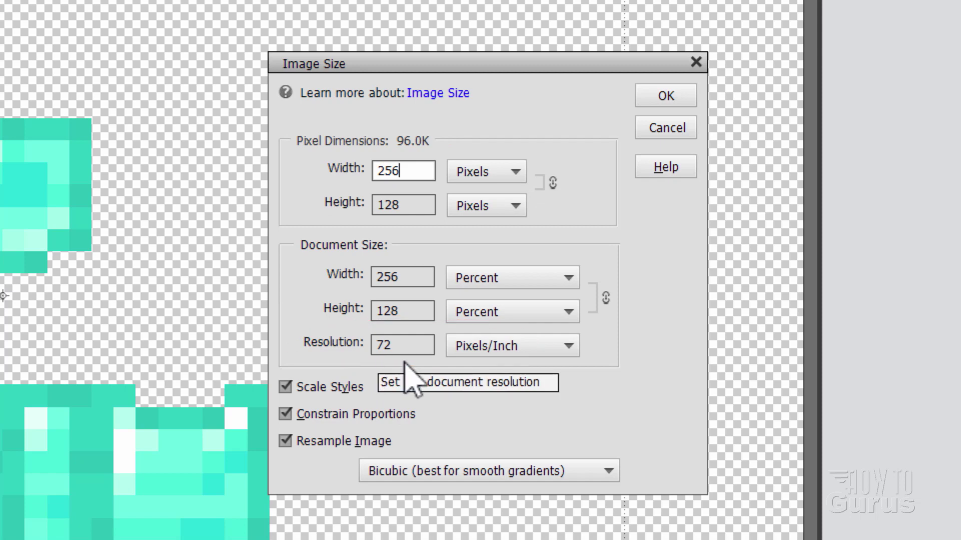
{"action": "left_click", "coordinate": [615, 466]}
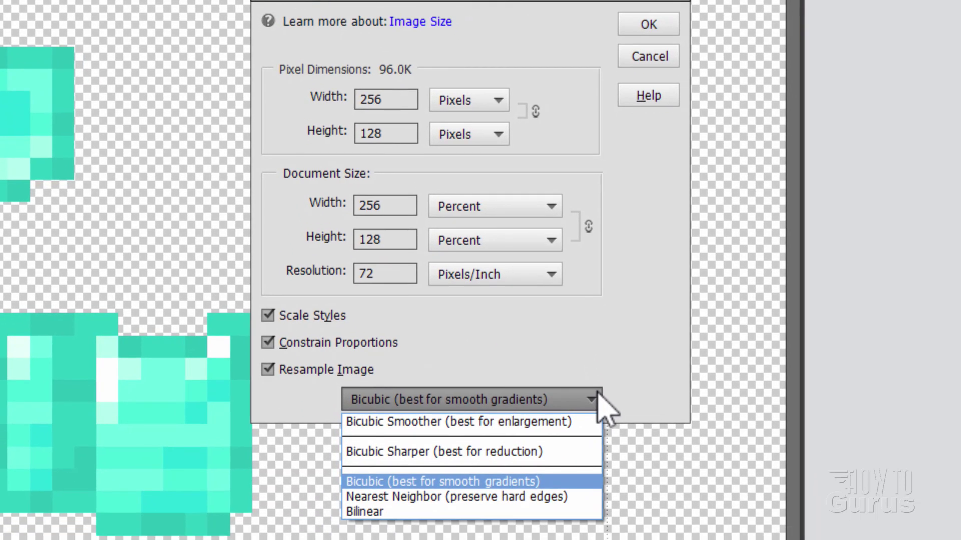
{"action": "left_click", "coordinate": [484, 498]}
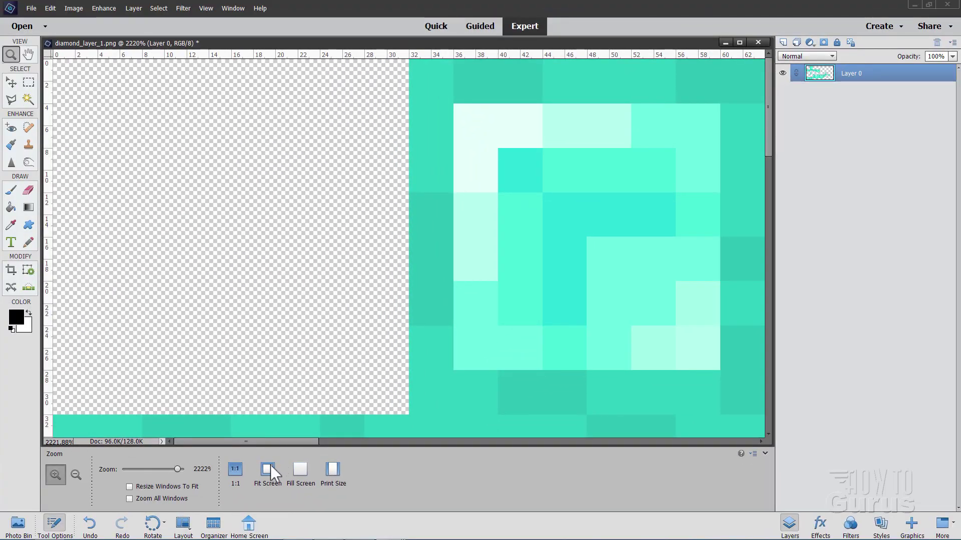
{"action": "left_click", "coordinate": [268, 471]}
{"action": "left_click", "coordinate": [12, 84]}
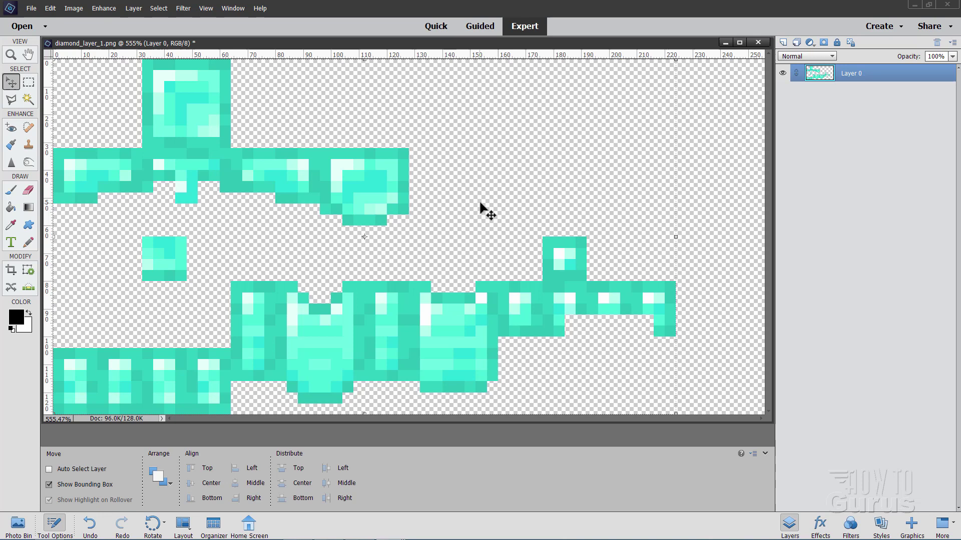
Copy the camouflage image's Background layer into diamond_layer_1 as a new layer.
{"action": "left_click", "coordinate": [18, 525]}
{"action": "left_click", "coordinate": [515, 487]}
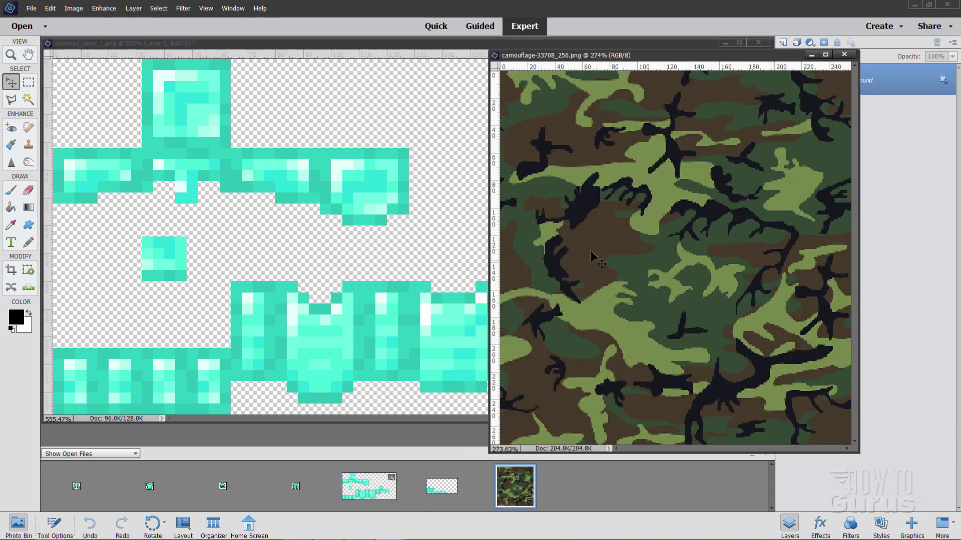
{"action": "left_click_drag", "start_coordinate": [692, 62], "coordinate": [763, 201]}
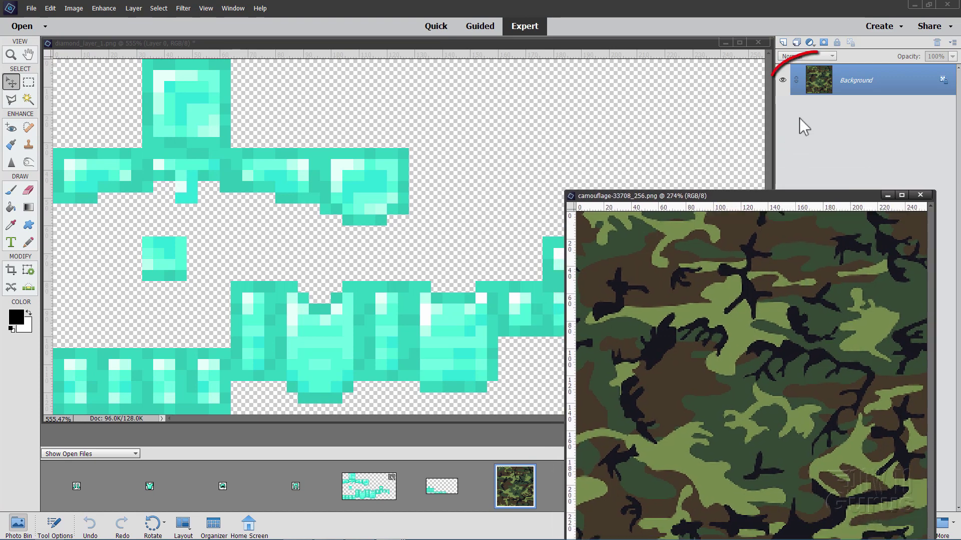
{"action": "left_click_drag", "start_coordinate": [817, 86], "coordinate": [404, 155]}
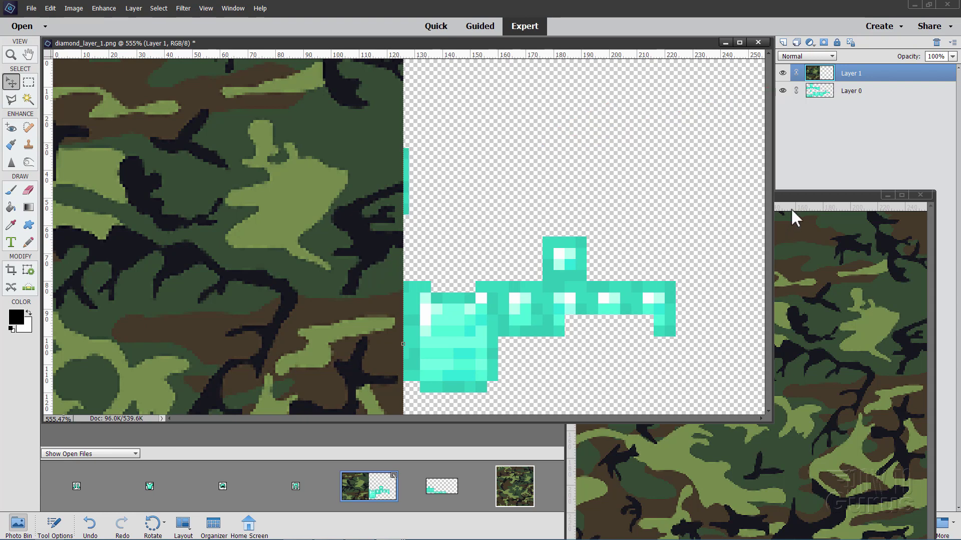
{"action": "left_click", "coordinate": [761, 234]}
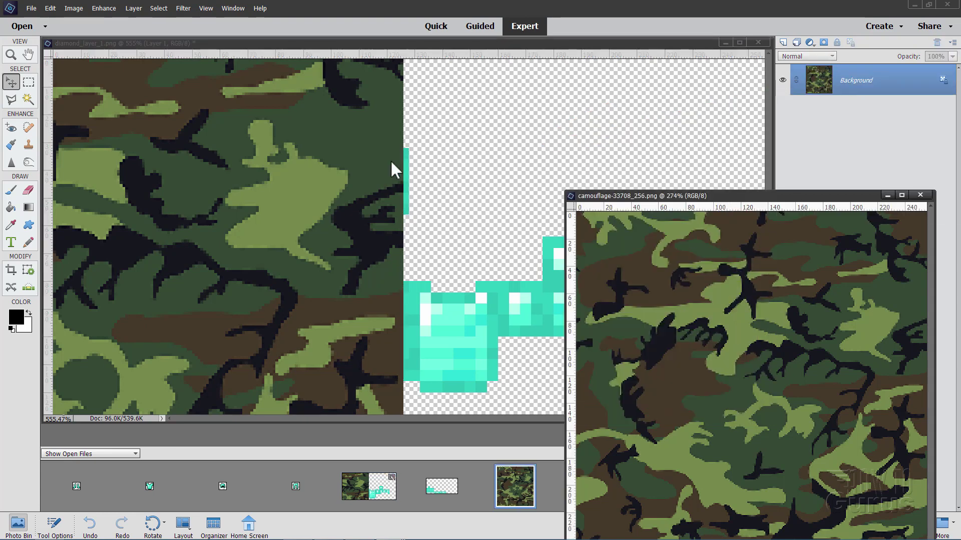
Scale the camo layer to 47% (120 × 128 px), place it top-left, and commit.
{"action": "left_click_drag", "start_coordinate": [321, 190], "coordinate": [608, 331]}
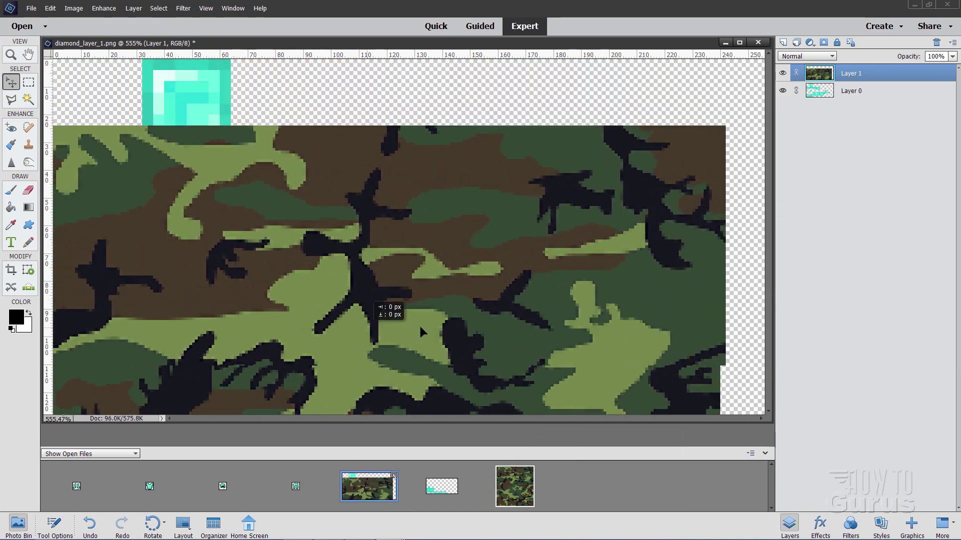
{"action": "left_click_drag", "start_coordinate": [419, 323], "coordinate": [460, 308]}
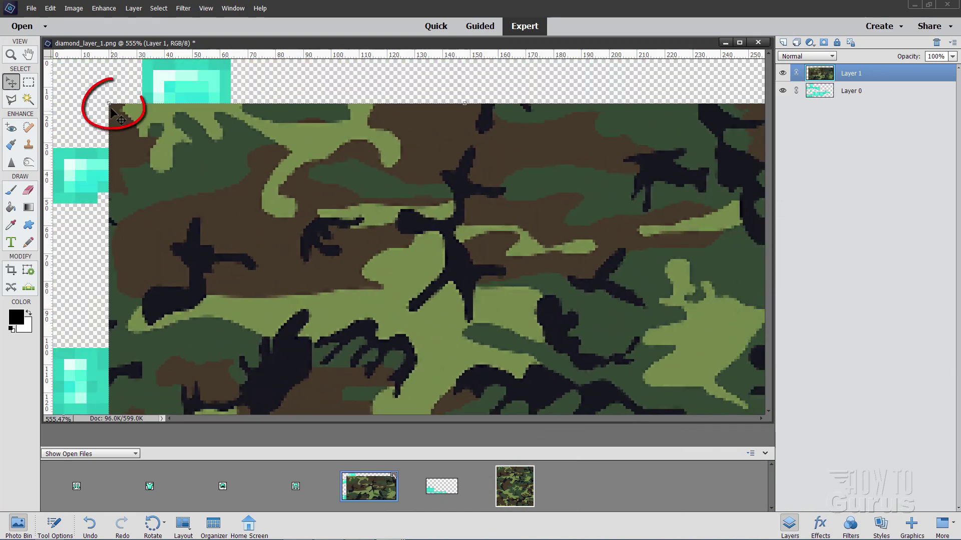
{"action": "left_click_drag", "start_coordinate": [109, 104], "coordinate": [203, 102]}
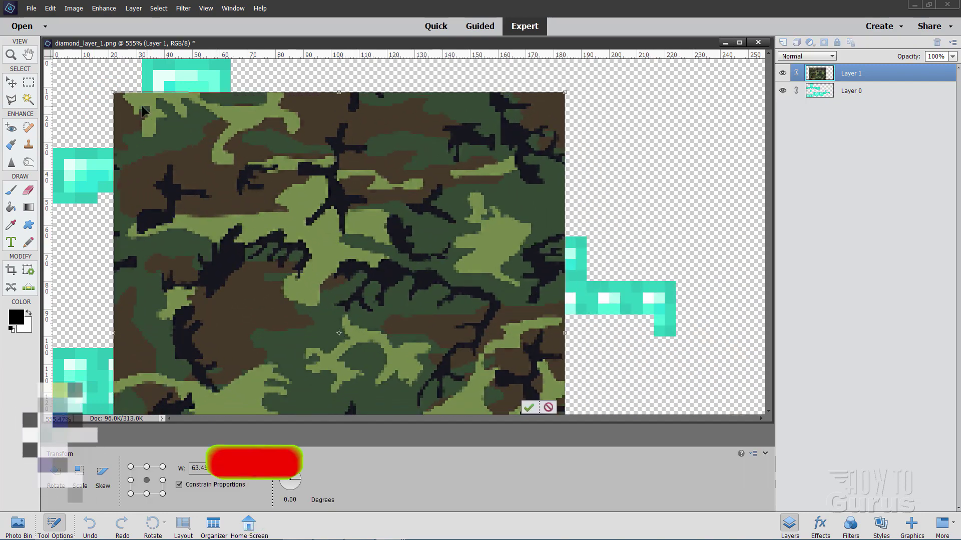
{"action": "left_click_drag", "start_coordinate": [113, 93], "coordinate": [204, 187]}
{"action": "left_click_drag", "start_coordinate": [256, 272], "coordinate": [128, 145]}
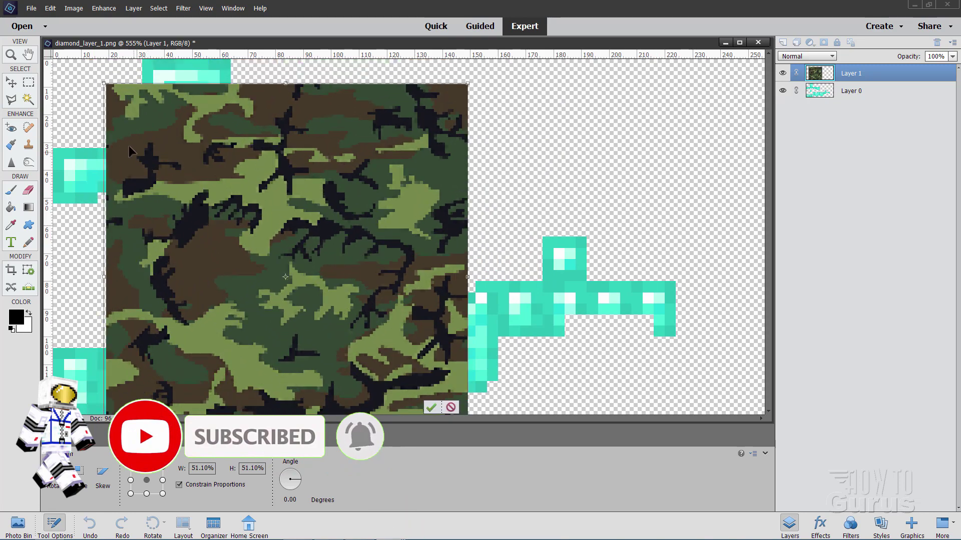
{"action": "left_click_drag", "start_coordinate": [106, 86], "coordinate": [172, 155]}
{"action": "left_click_drag", "start_coordinate": [218, 242], "coordinate": [101, 141]}
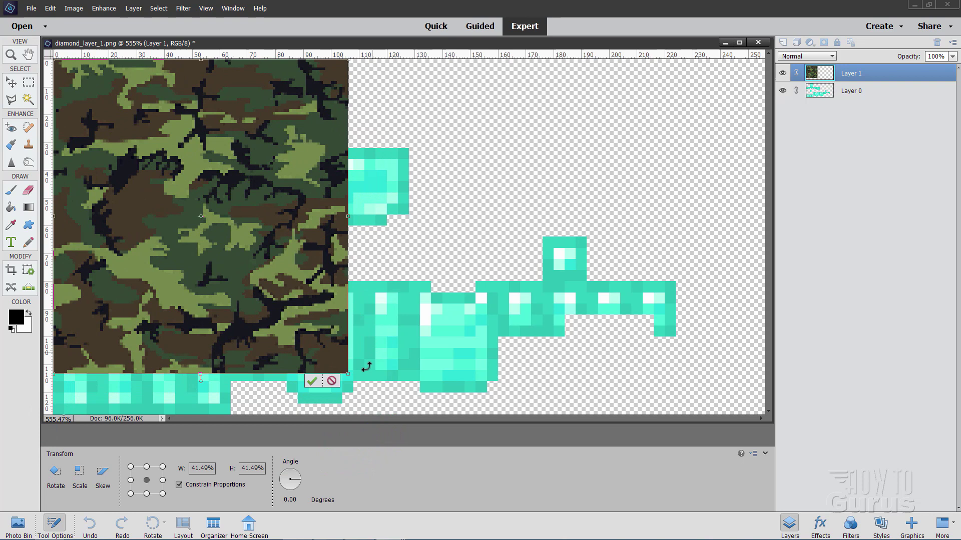
{"action": "left_click_drag", "start_coordinate": [353, 379], "coordinate": [389, 417]}
{"action": "left_click", "coordinate": [351, 406]}
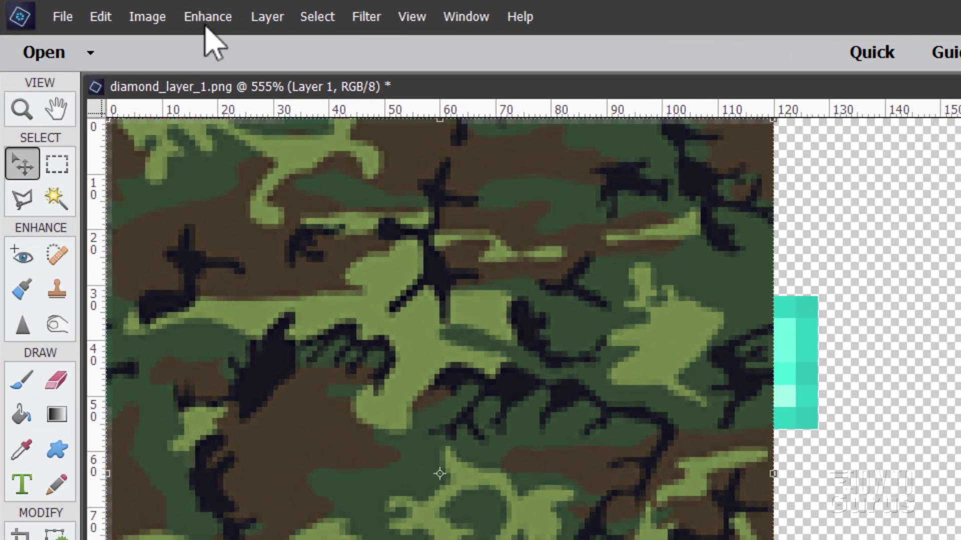
Apply Enhance > Adjust Sharpness to the camo layer at 50% amount and 2.0 px radius.
{"action": "left_click", "coordinate": [159, 12]}
{"action": "left_click", "coordinate": [289, 342]}
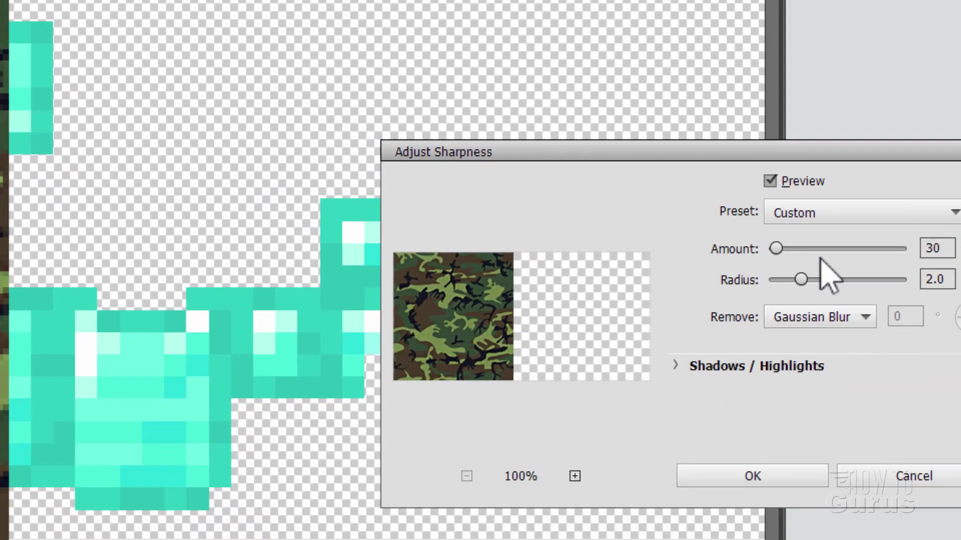
{"action": "left_click_drag", "start_coordinate": [777, 248], "coordinate": [793, 249]}
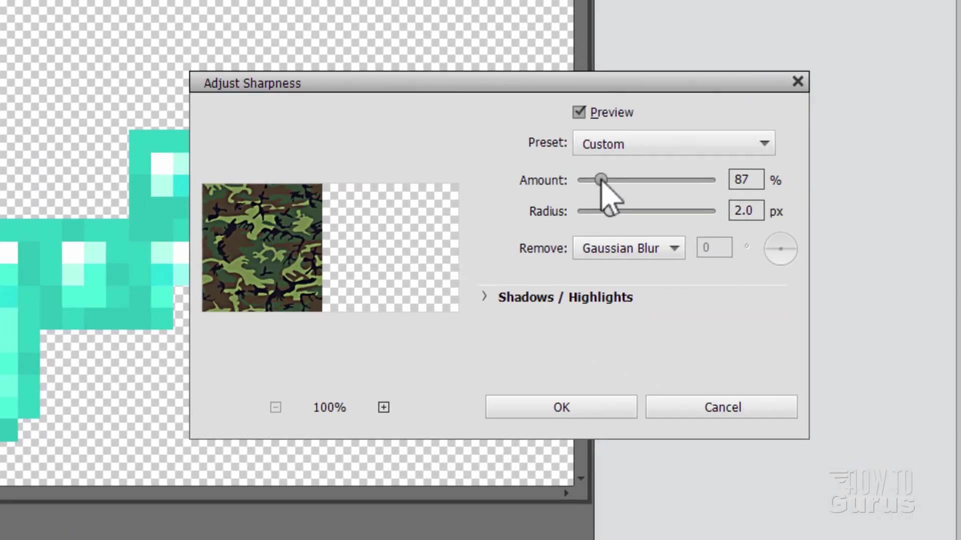
{"action": "left_click_drag", "start_coordinate": [596, 183], "coordinate": [600, 182]}
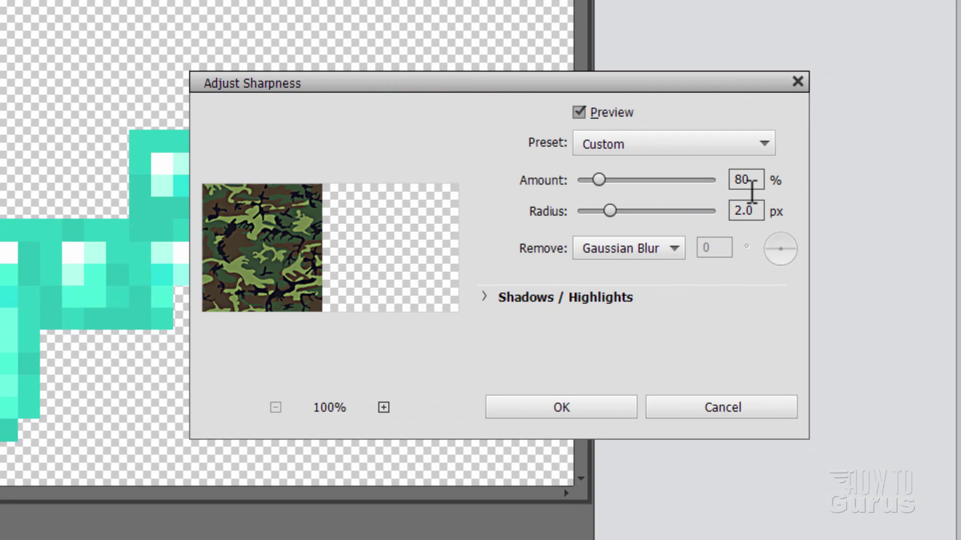
{"action": "left_click", "coordinate": [764, 180]}
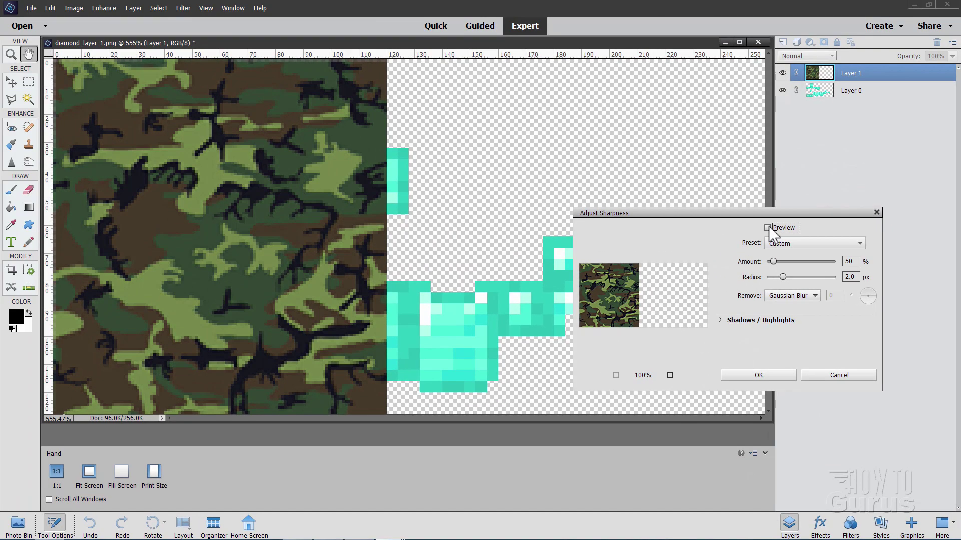
{"action": "left_click", "coordinate": [580, 112]}
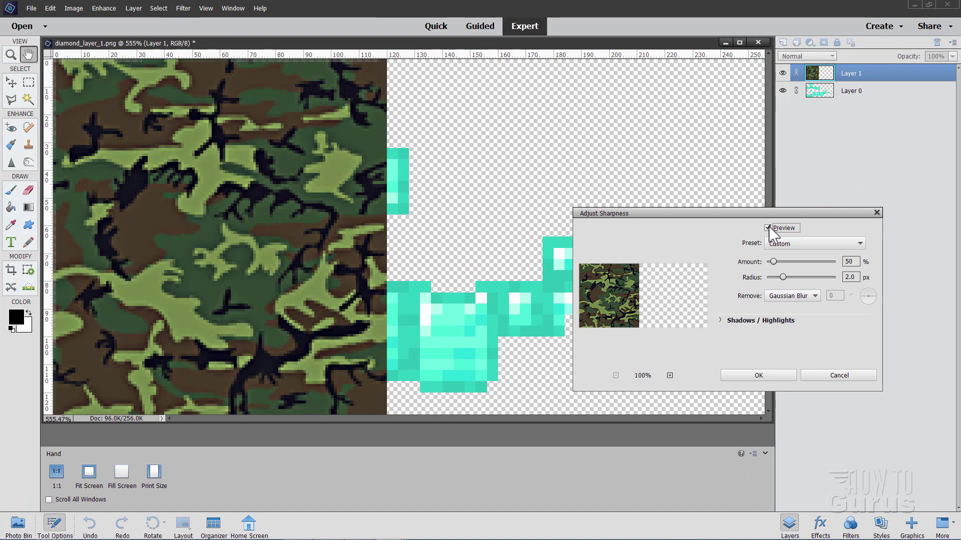
{"action": "left_click", "coordinate": [784, 379]}
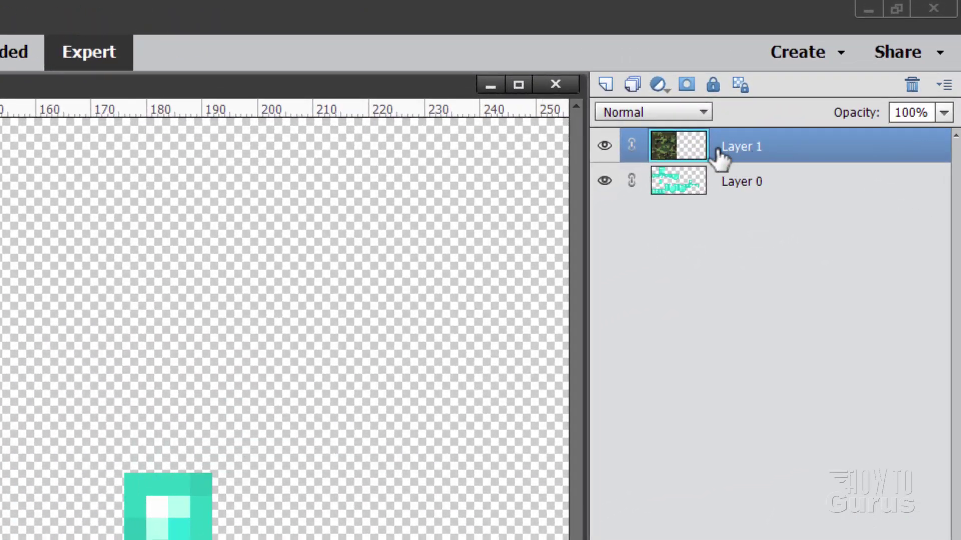
Duplicate the camo layer and butt the copy against the original's right side.
{"action": "right_click", "coordinate": [736, 156]}
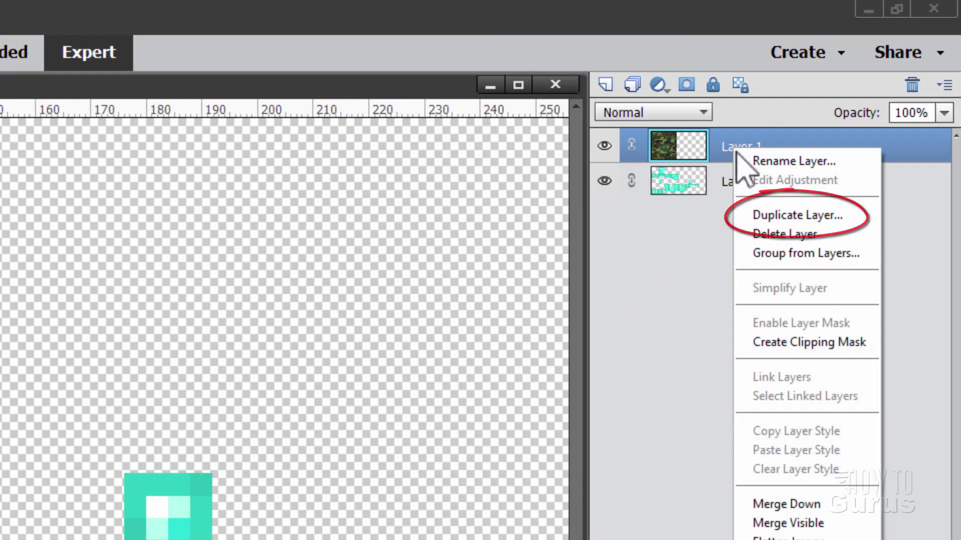
{"action": "left_click", "coordinate": [735, 216]}
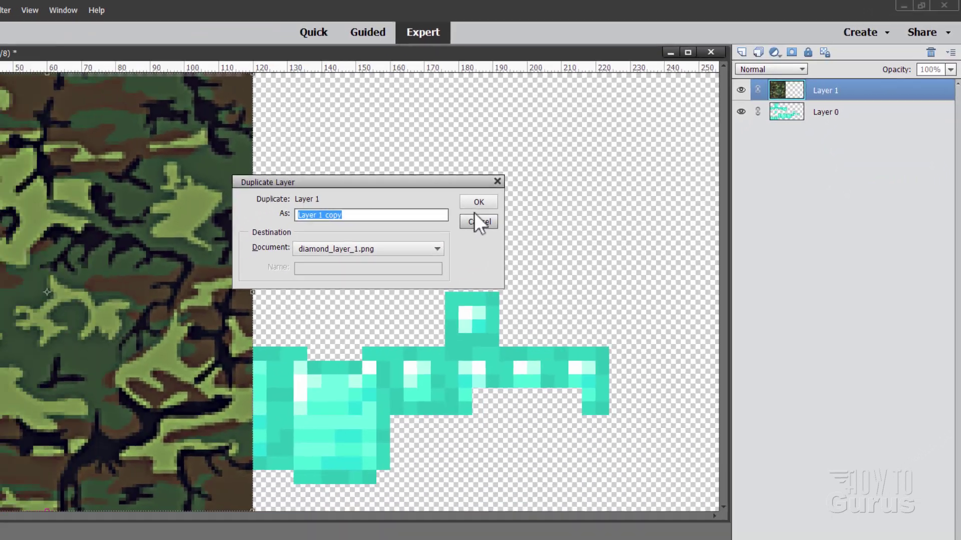
{"action": "left_click", "coordinate": [475, 205]}
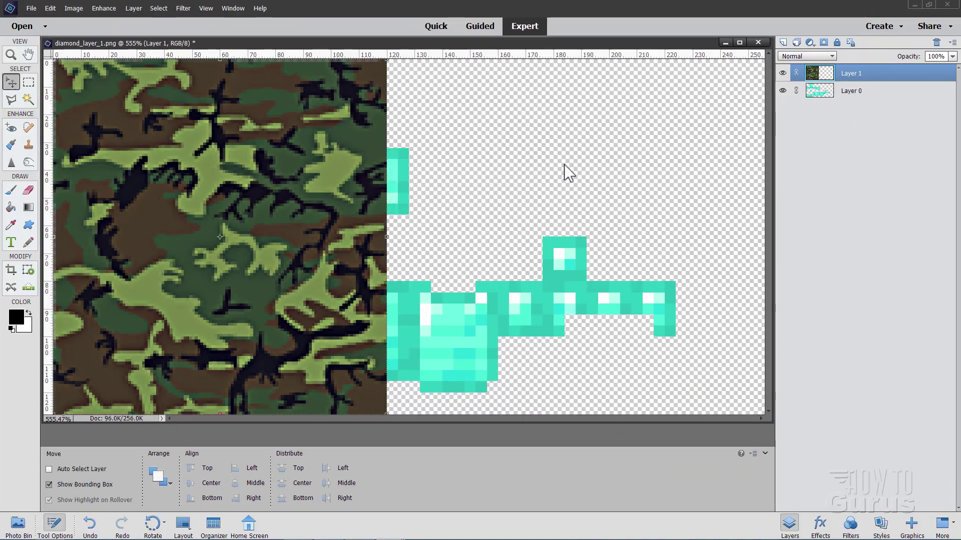
{"action": "left_click_drag", "start_coordinate": [280, 229], "coordinate": [397, 243]}
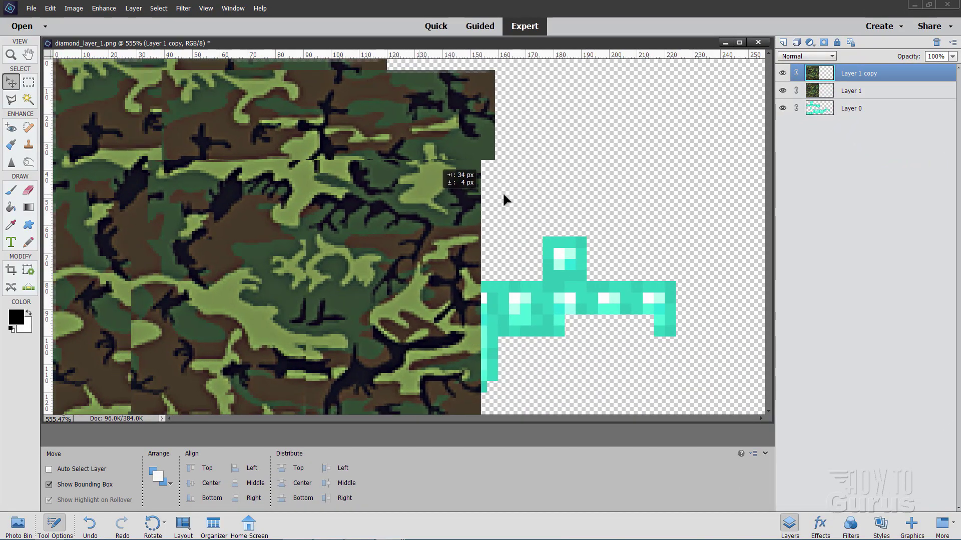
{"action": "left_click_drag", "start_coordinate": [504, 195], "coordinate": [522, 245]}
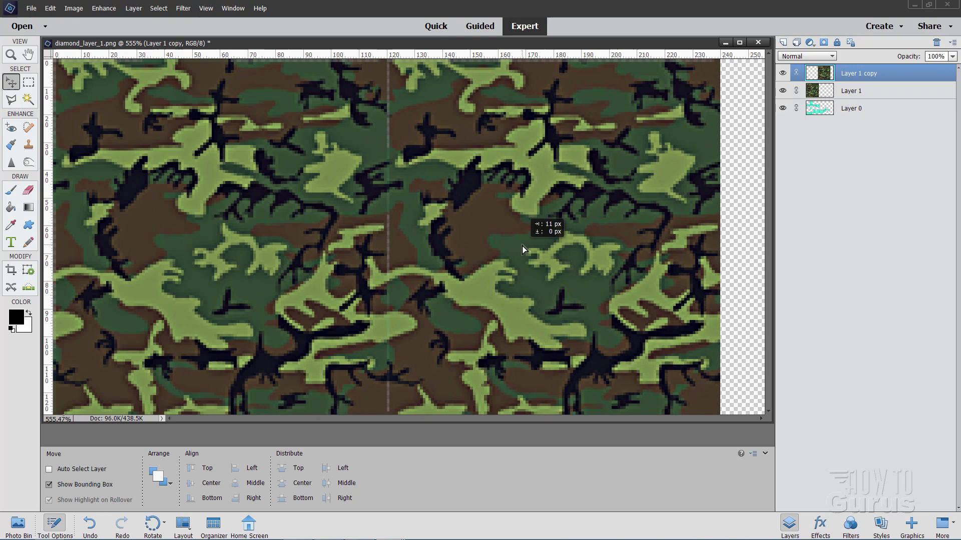
{"action": "key", "text": "Left"}
{"action": "key", "text": "Left"}
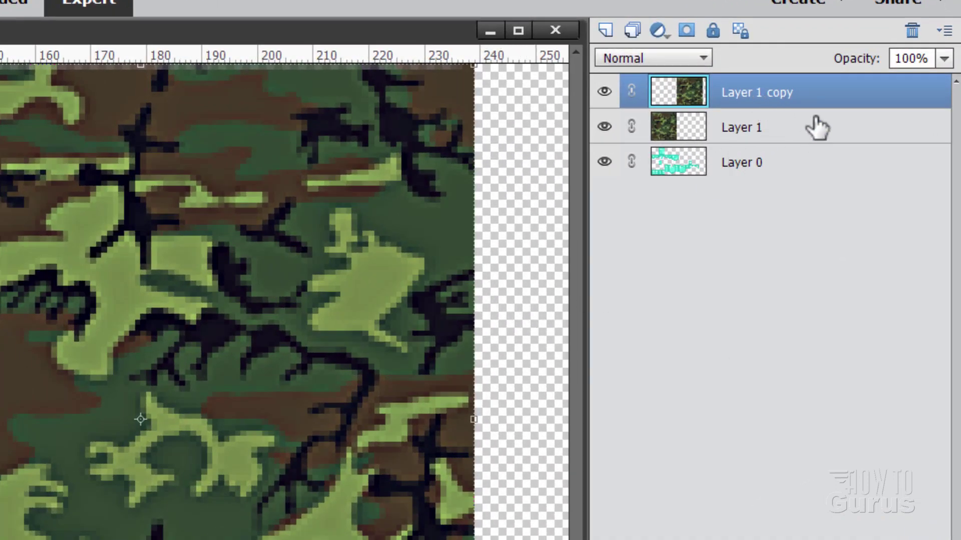
Merge both camo layers into one Layer 1 copy and hide it.
{"action": "left_click", "coordinate": [793, 133], "text": "ctrl"}
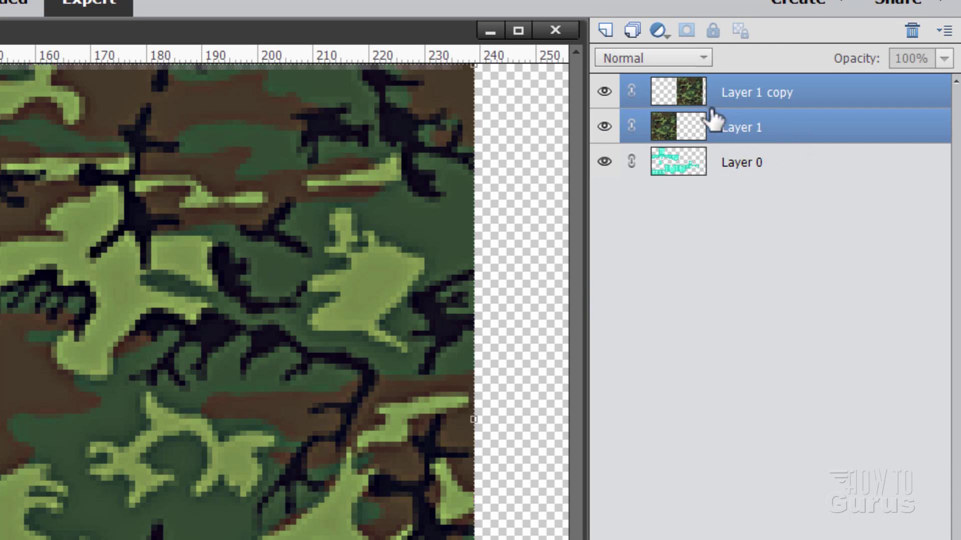
{"action": "right_click", "coordinate": [763, 128]}
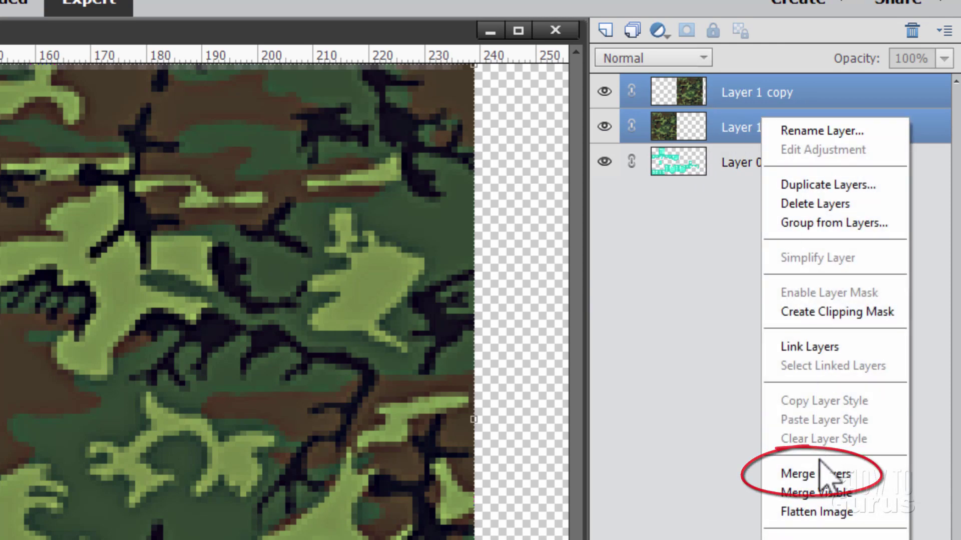
{"action": "left_click", "coordinate": [767, 474]}
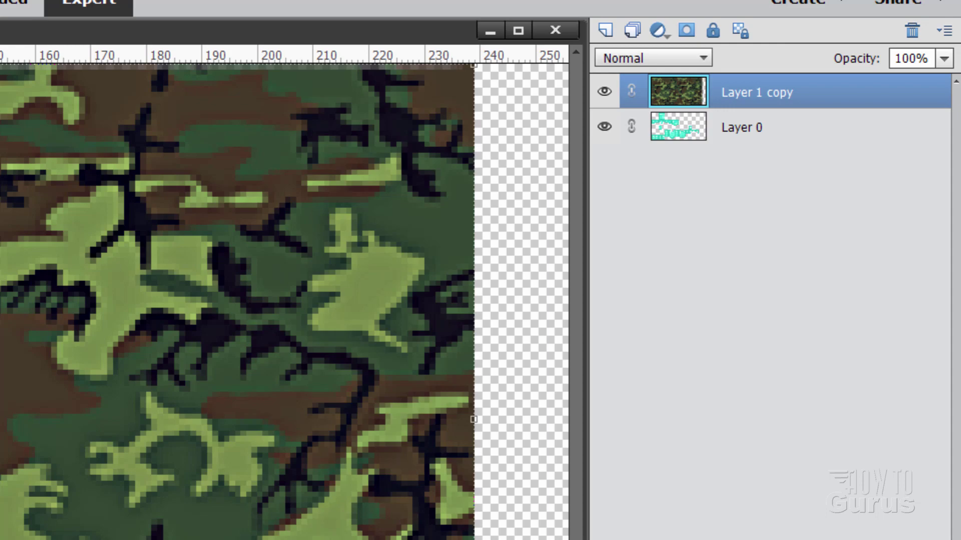
{"action": "left_click", "coordinate": [605, 91]}
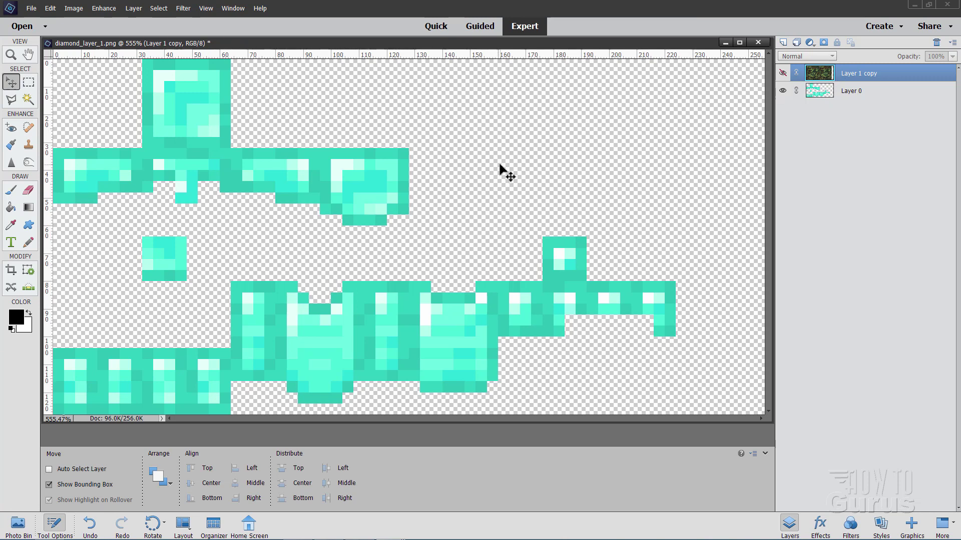
Magic Wand-select the transparent areas around the armor pieces in Add mode.
{"action": "left_click", "coordinate": [28, 98]}
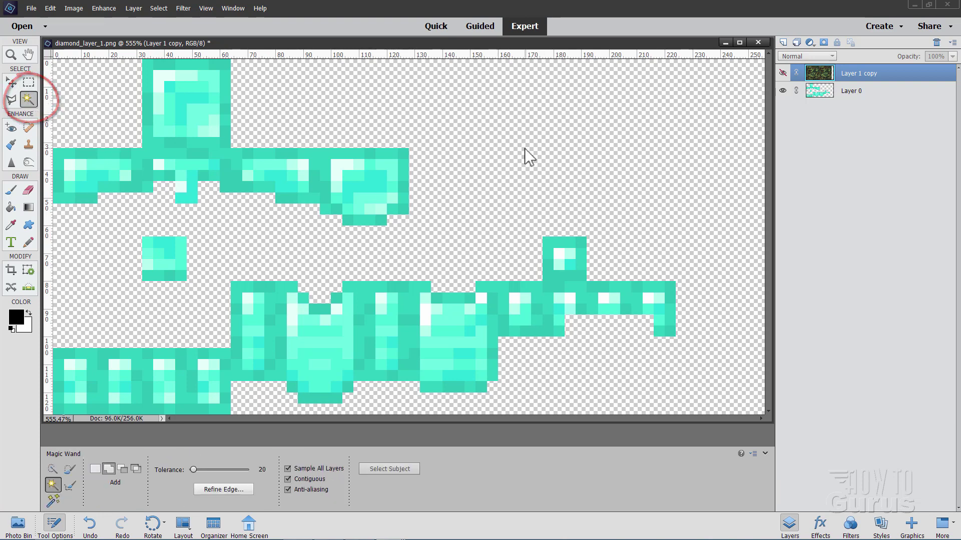
{"action": "left_click", "coordinate": [307, 107]}
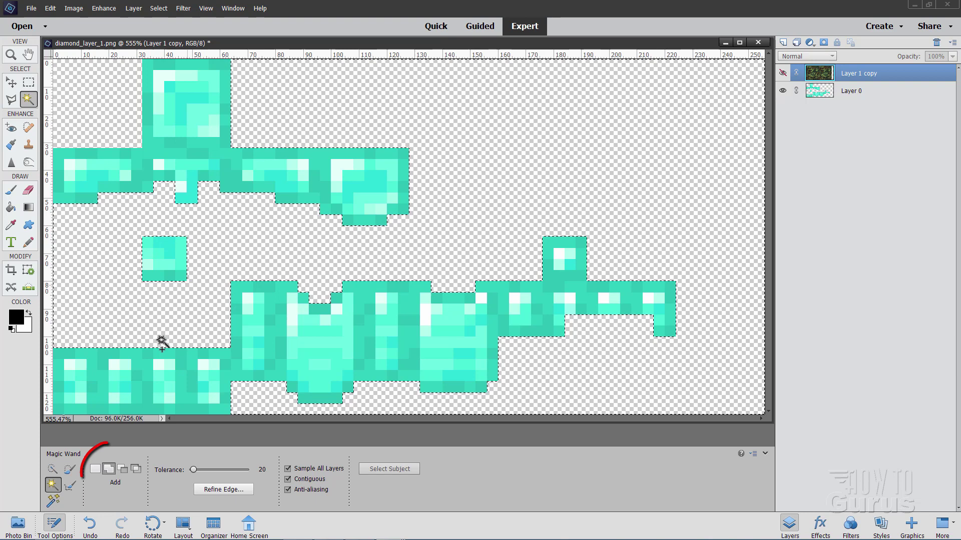
{"action": "left_click", "coordinate": [108, 467]}
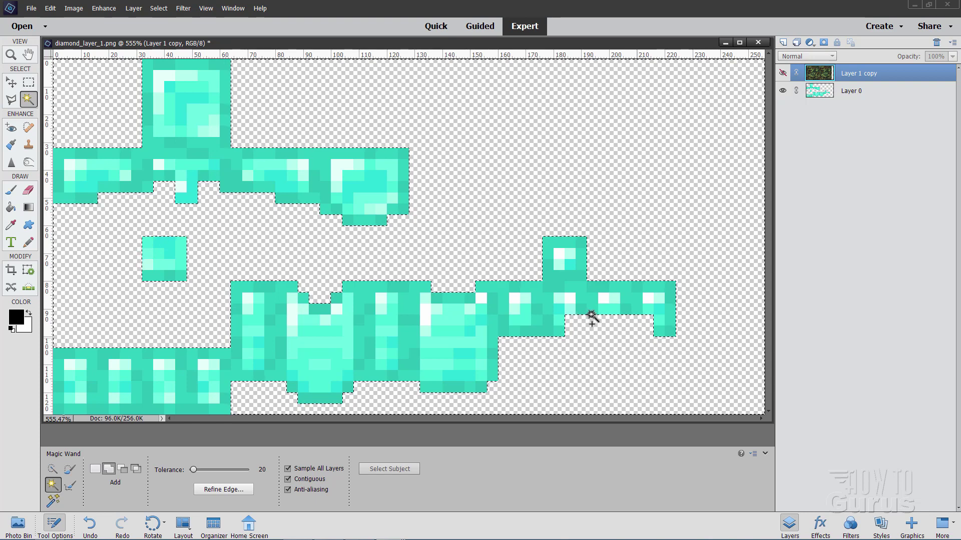
{"action": "left_click", "coordinate": [783, 74]}
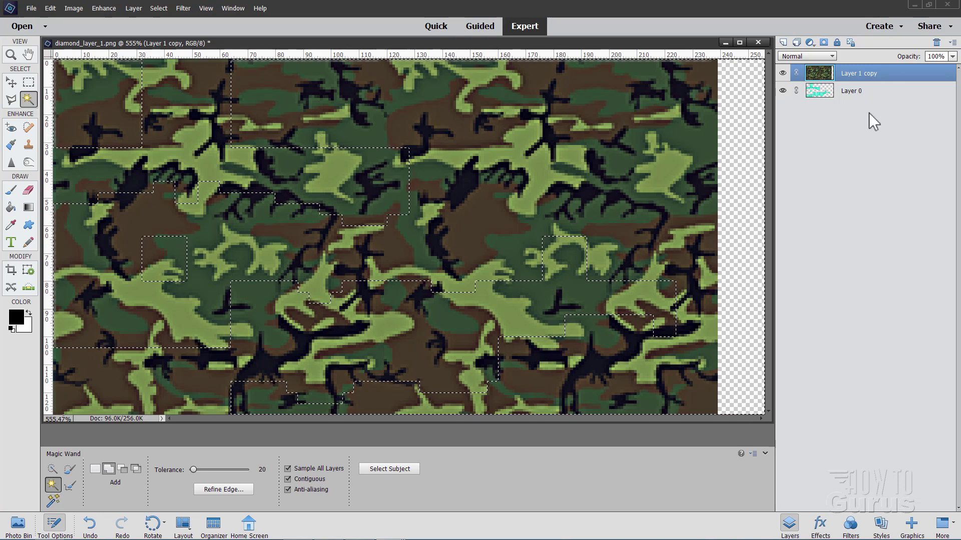
{"action": "left_click", "coordinate": [782, 73]}
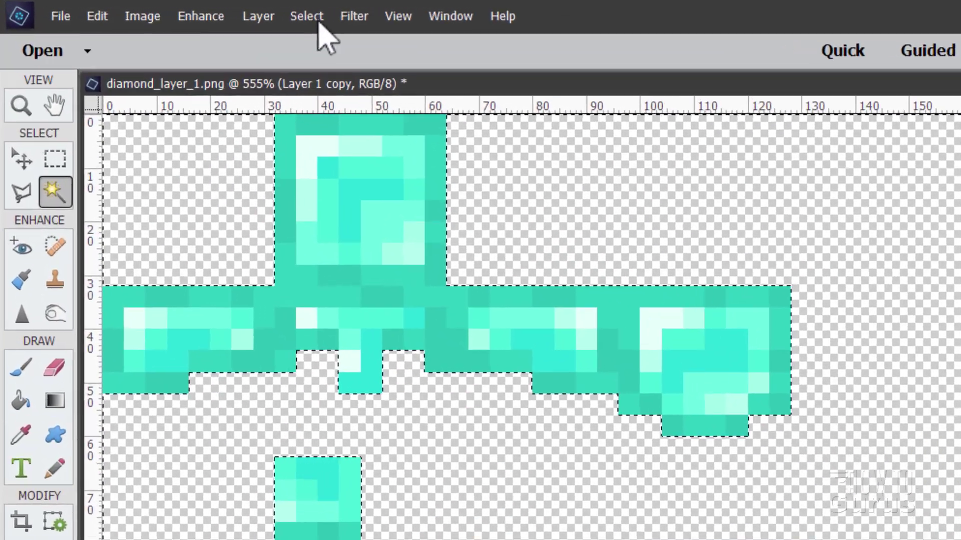
Invert the selection to the armor pieces and add a layer mask to the visible camo copy.
{"action": "left_click", "coordinate": [159, 8]}
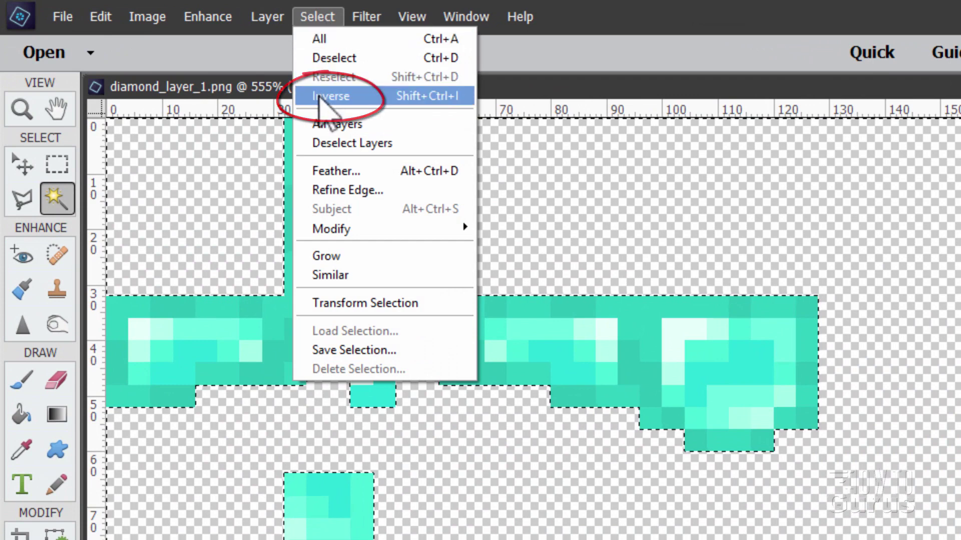
{"action": "left_click", "coordinate": [343, 95]}
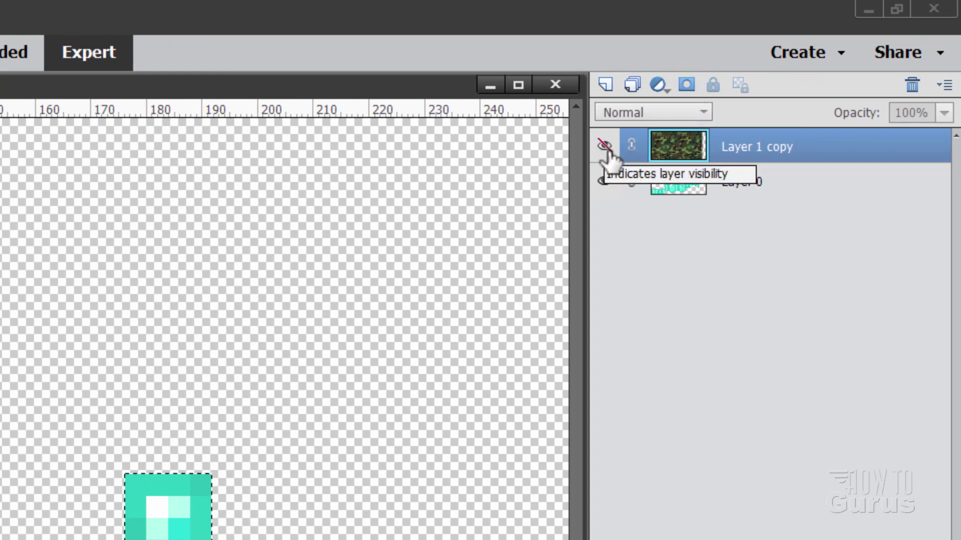
{"action": "left_click", "coordinate": [606, 146]}
{"action": "left_click", "coordinate": [687, 86]}
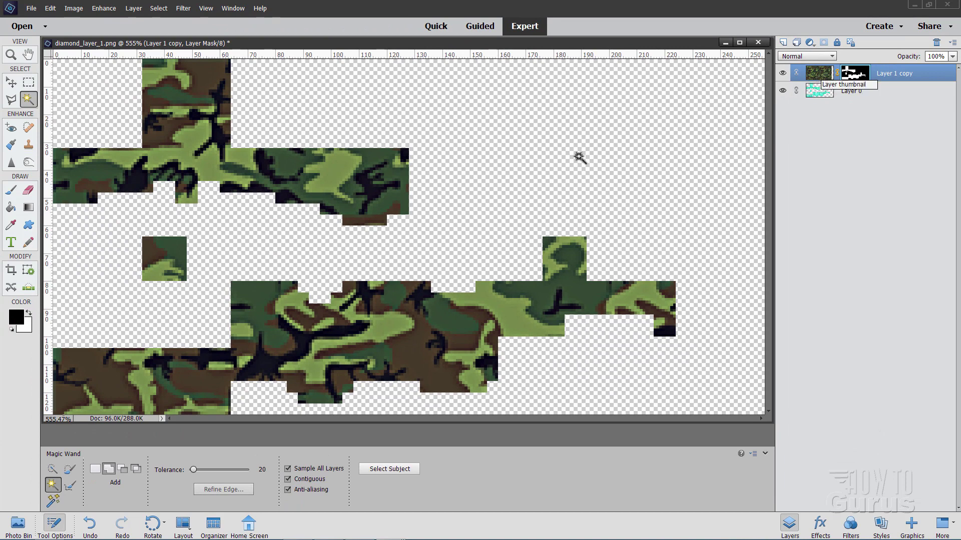
Set the camo layer to Linear Light blend at 75% opacity, toggling visibility to compare.
{"action": "left_click", "coordinate": [11, 83]}
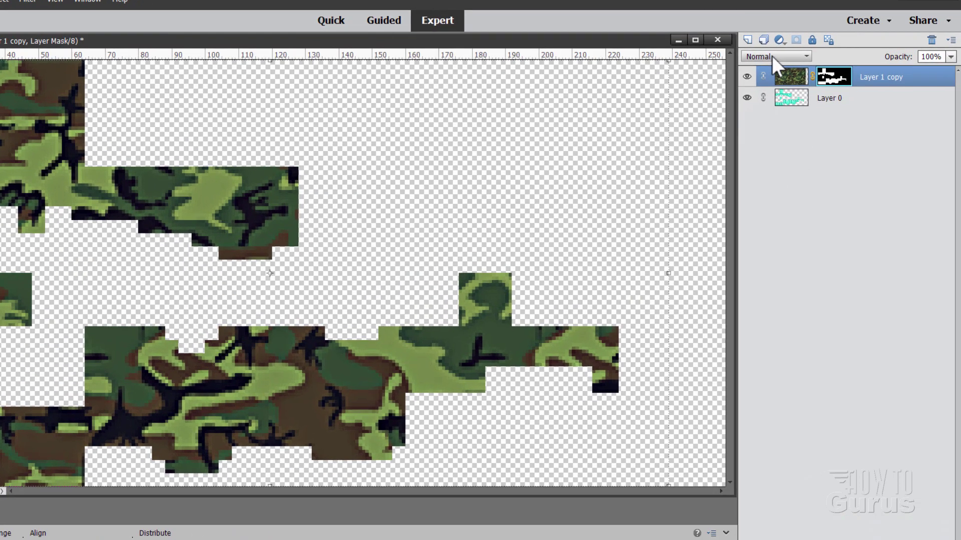
{"action": "left_click", "coordinate": [806, 56]}
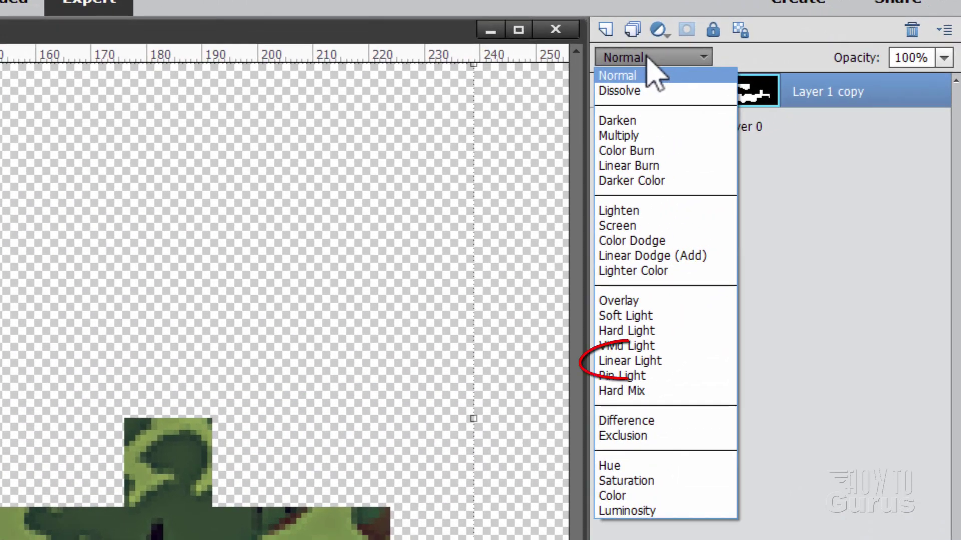
{"action": "left_click", "coordinate": [646, 360]}
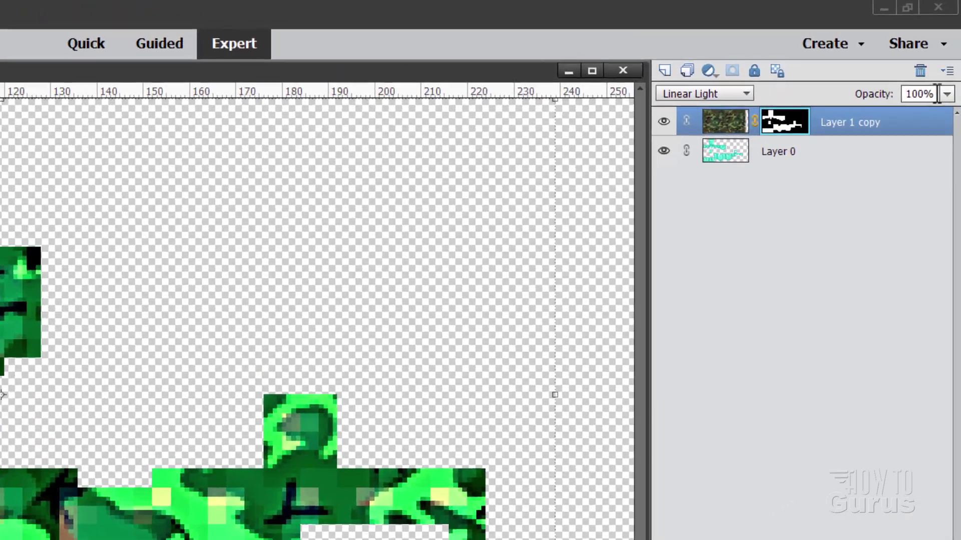
{"action": "left_click", "coordinate": [905, 57]}
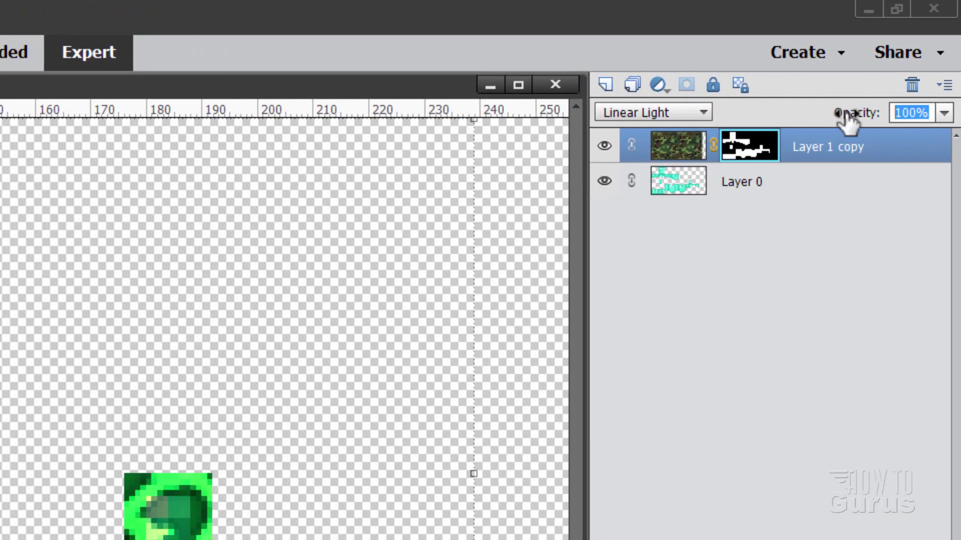
{"action": "type", "text": "75"}
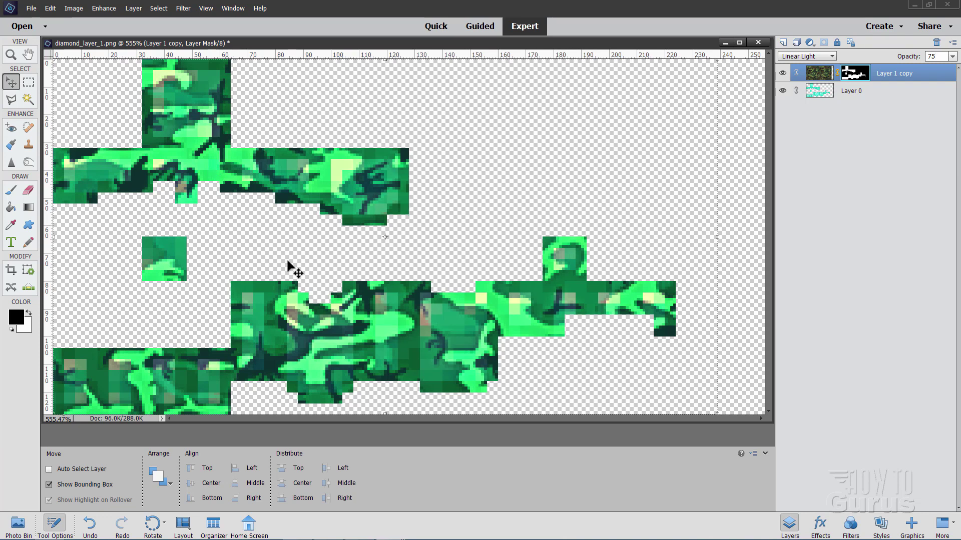
{"action": "left_click", "coordinate": [782, 73]}
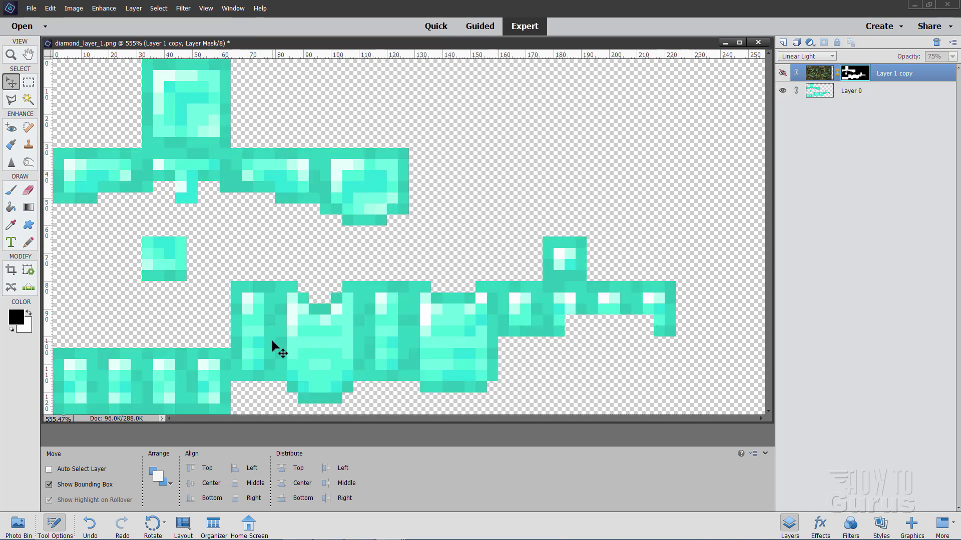
{"action": "left_click", "coordinate": [782, 73]}
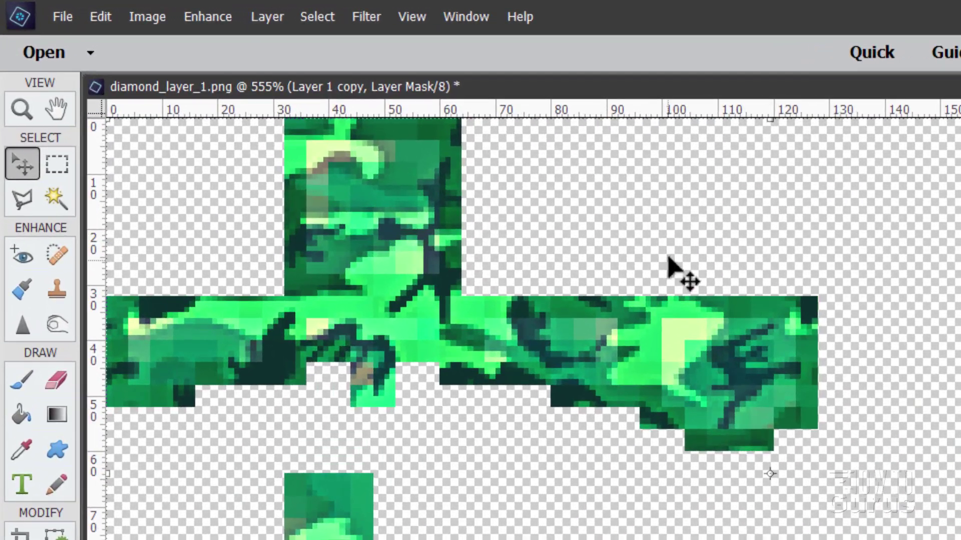
Save the layered texture as diamond_layer_1.psd.
{"action": "left_click", "coordinate": [63, 17]}
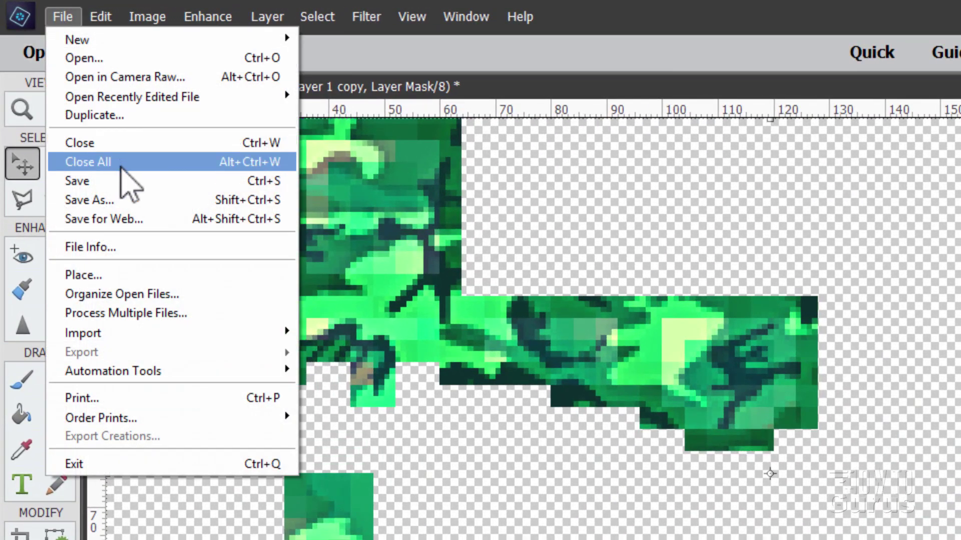
{"action": "left_click", "coordinate": [105, 180]}
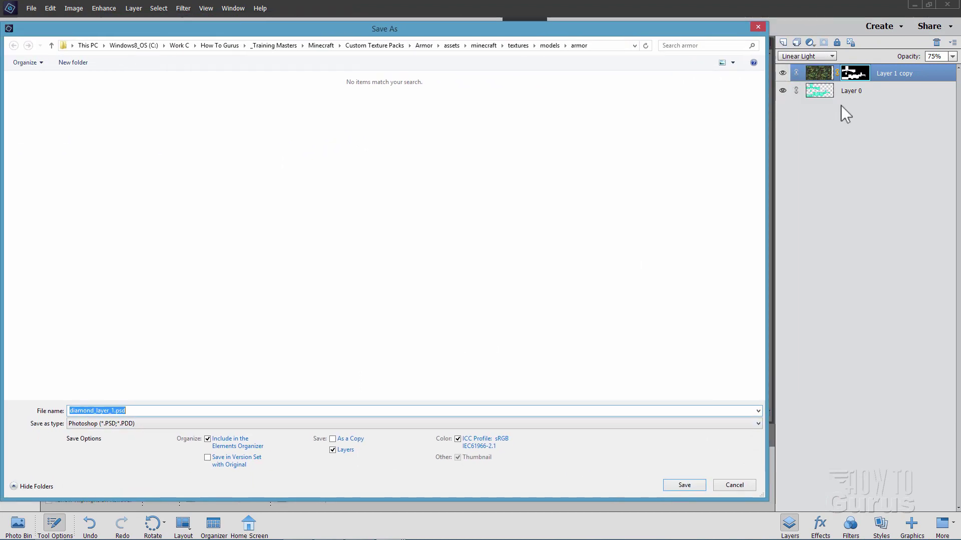
{"action": "left_click_drag", "start_coordinate": [656, 30], "coordinate": [723, 46]}
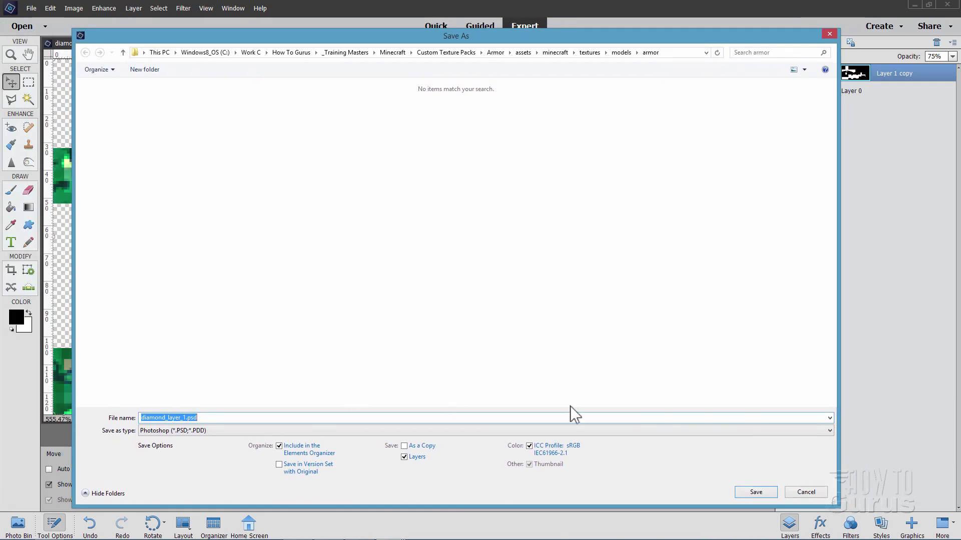
{"action": "left_click", "coordinate": [756, 492]}
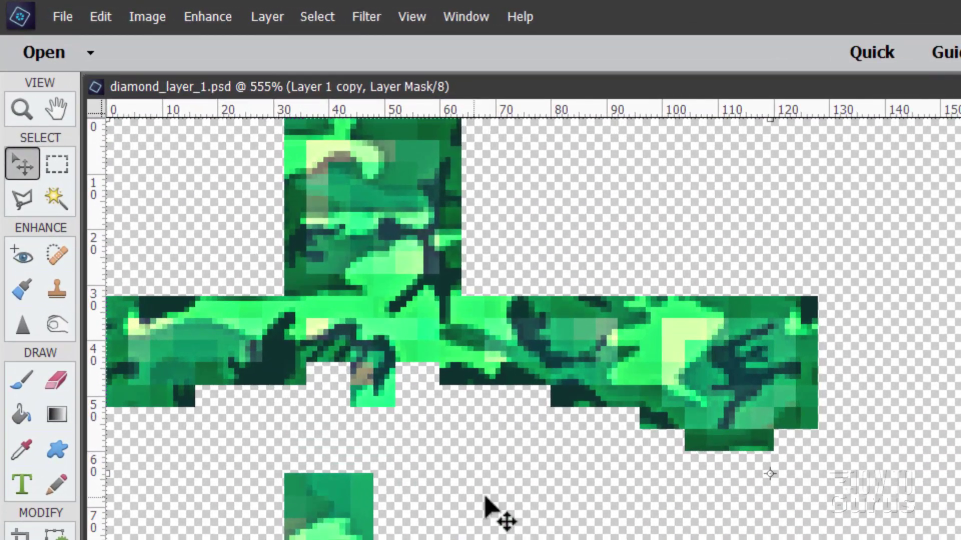
Save a PNG copy replacing the existing diamond_layer_1.png, accepting the compression settings.
{"action": "left_click", "coordinate": [64, 18]}
{"action": "left_click", "coordinate": [119, 200]}
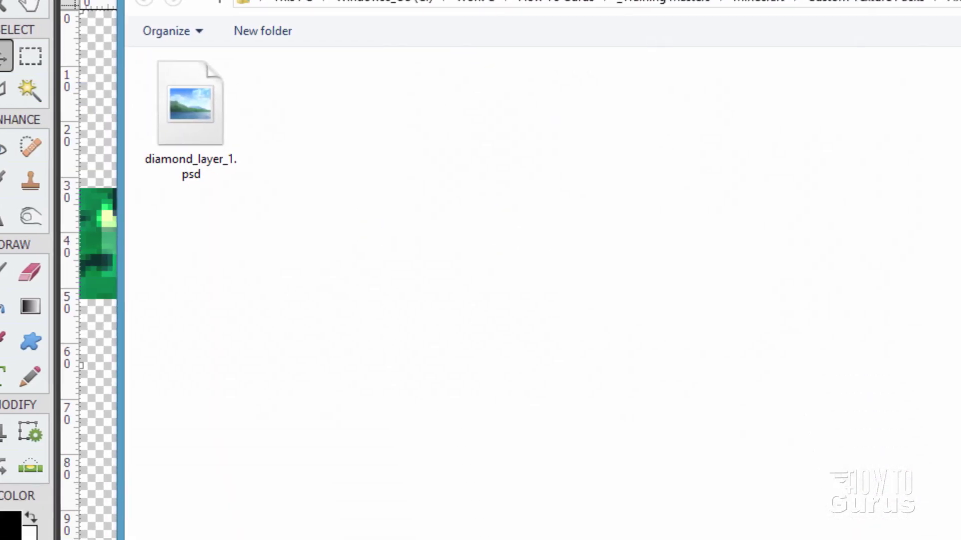
{"action": "left_click", "coordinate": [318, 497]}
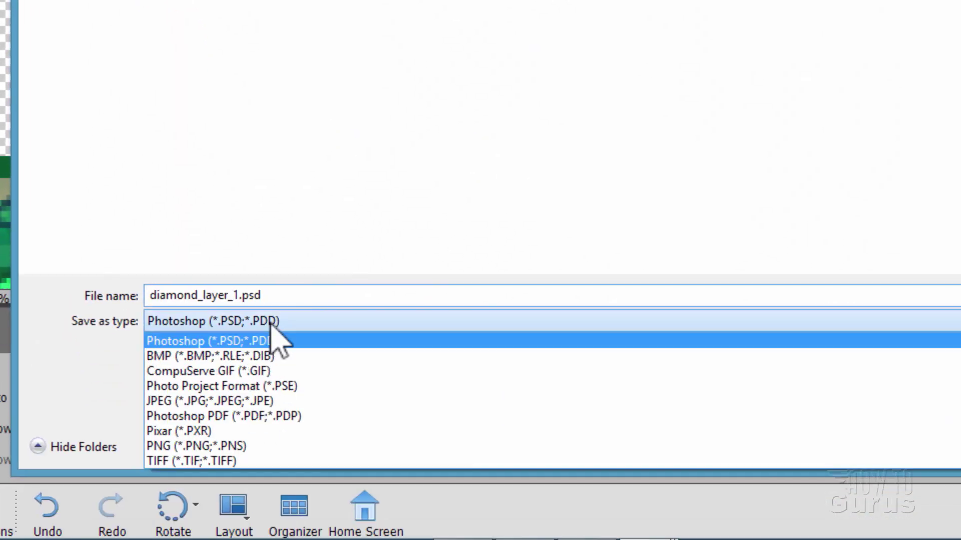
{"action": "left_click", "coordinate": [241, 447]}
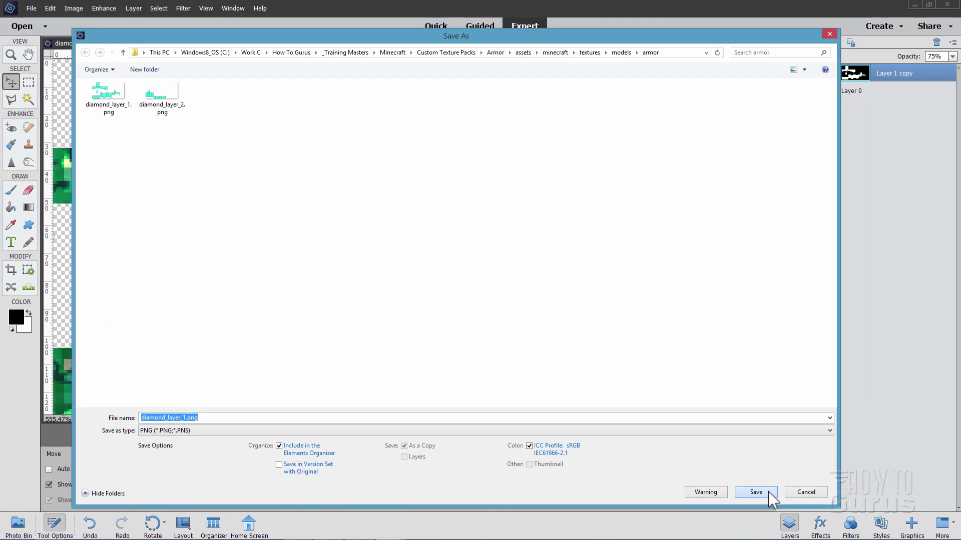
{"action": "left_click", "coordinate": [769, 493]}
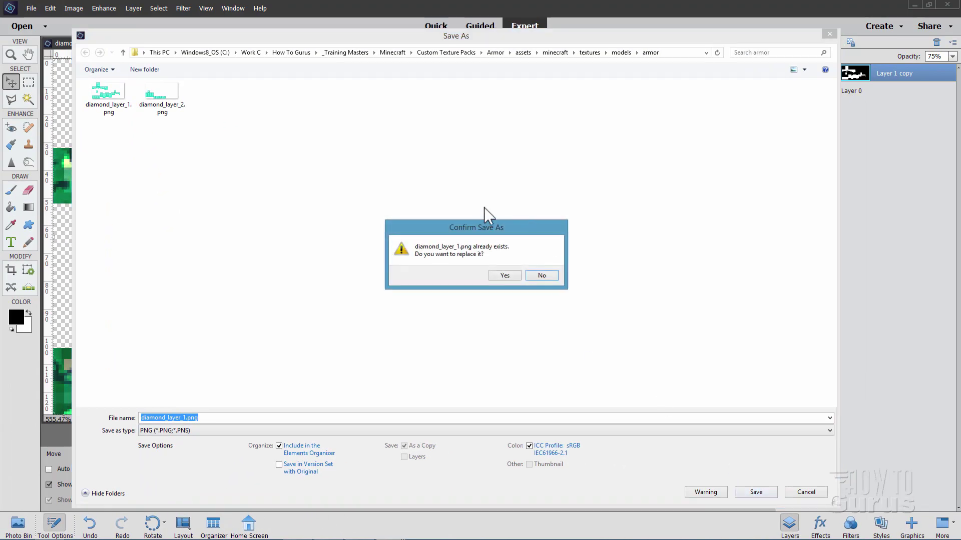
{"action": "left_click", "coordinate": [495, 275]}
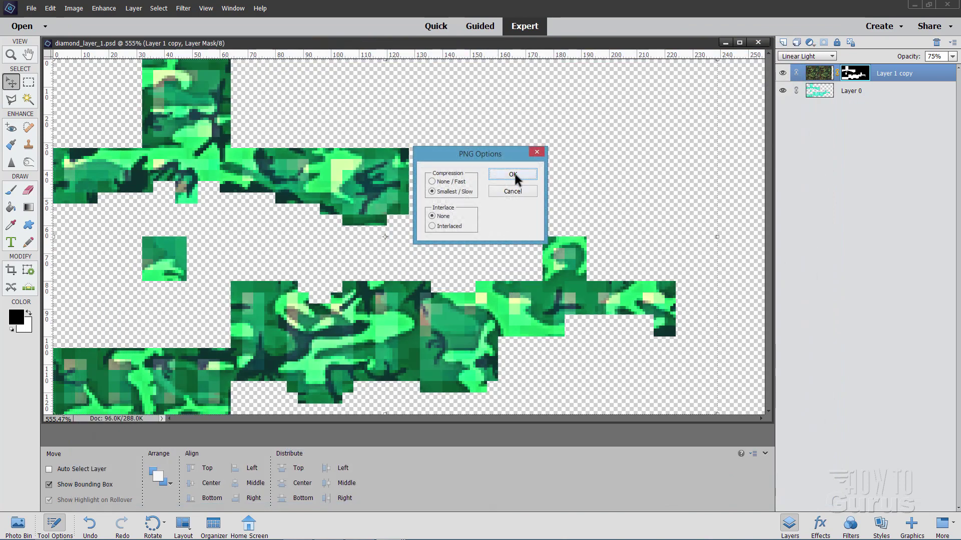
{"action": "left_click", "coordinate": [514, 175]}
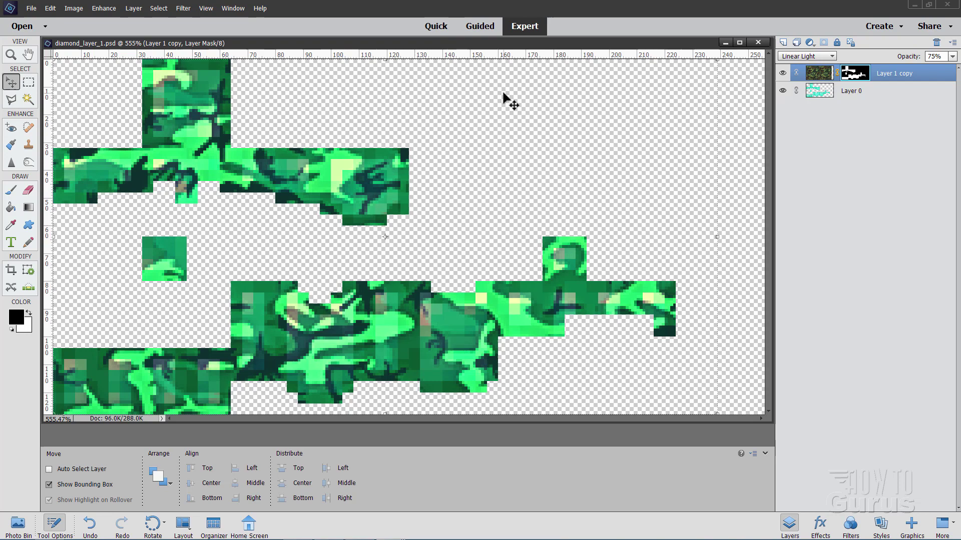
Bring diamond_layer_2 forward from the Photo Bin and minimize it.
{"action": "left_click", "coordinate": [18, 524]}
{"action": "left_click", "coordinate": [437, 494]}
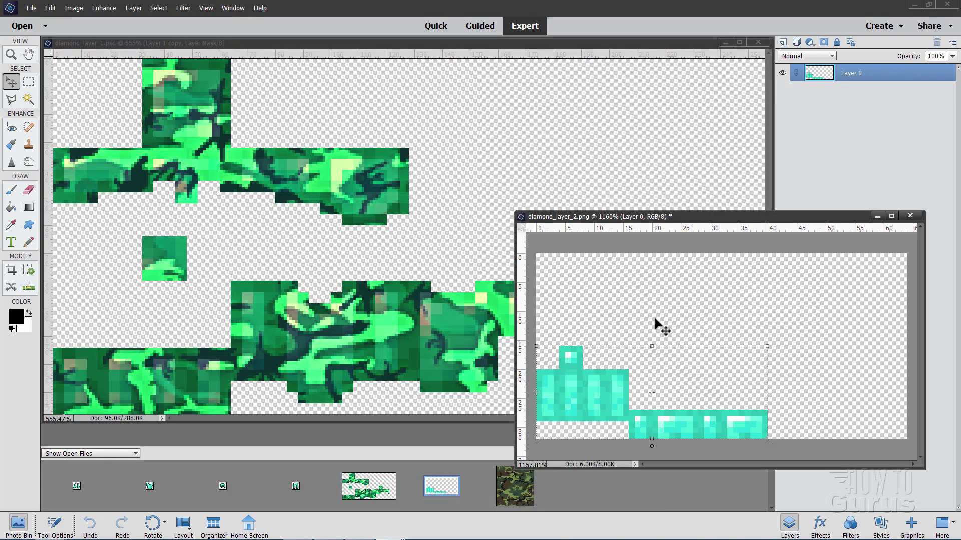
{"action": "left_click_drag", "start_coordinate": [712, 219], "coordinate": [647, 153]}
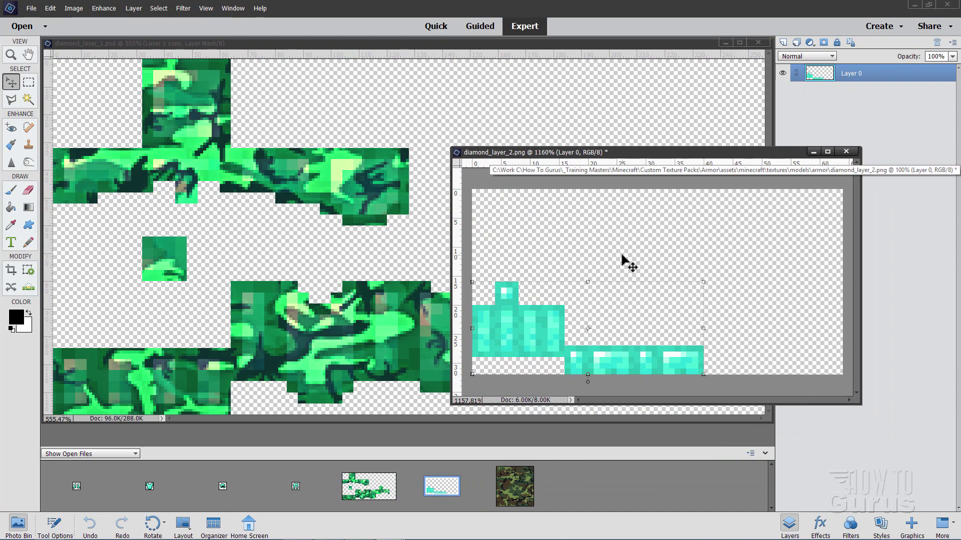
{"action": "left_click", "coordinate": [813, 151]}
Open diamond_chestplate.png, minimize diamond_layer_1, and arrange the chestplate and camouflage windows.
{"action": "double_click", "coordinate": [150, 486]}
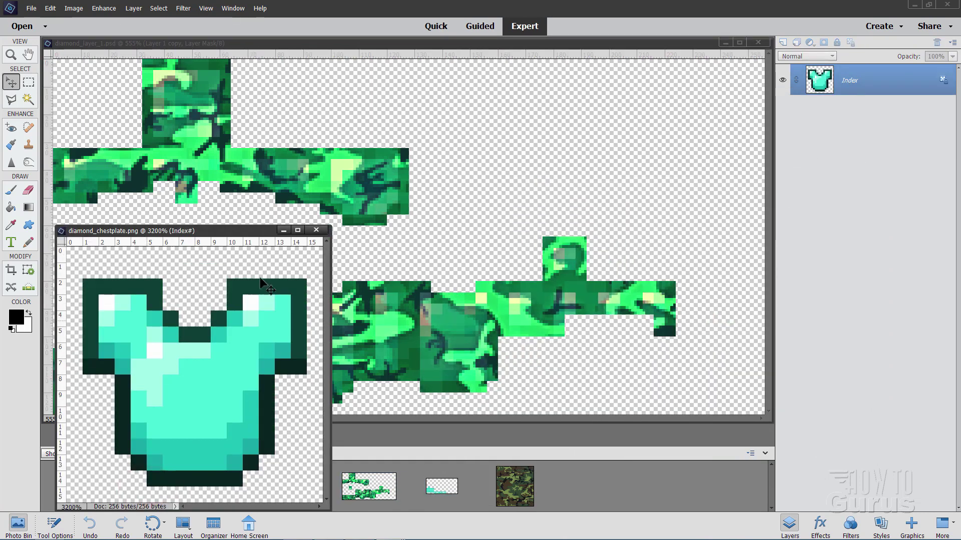
{"action": "left_click_drag", "start_coordinate": [223, 231], "coordinate": [466, 98]}
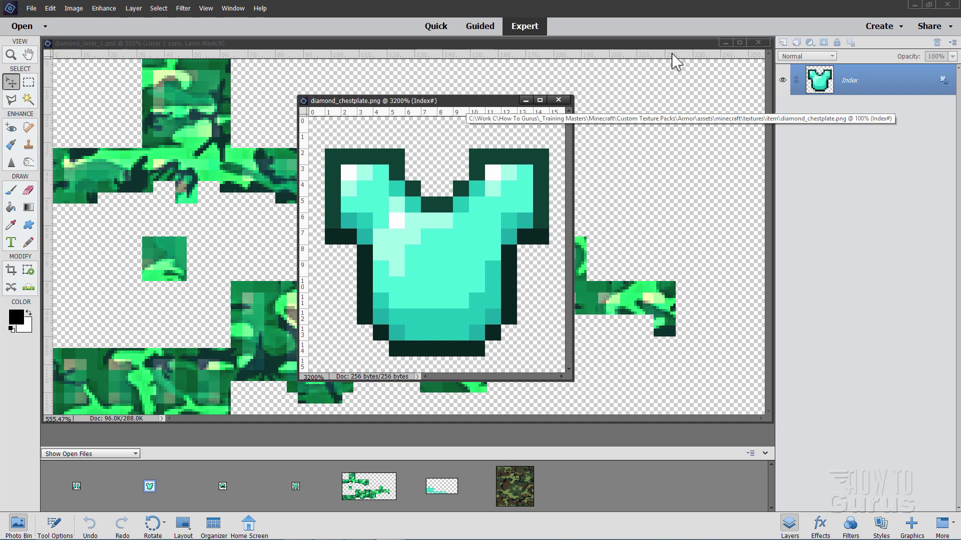
{"action": "left_click", "coordinate": [725, 44]}
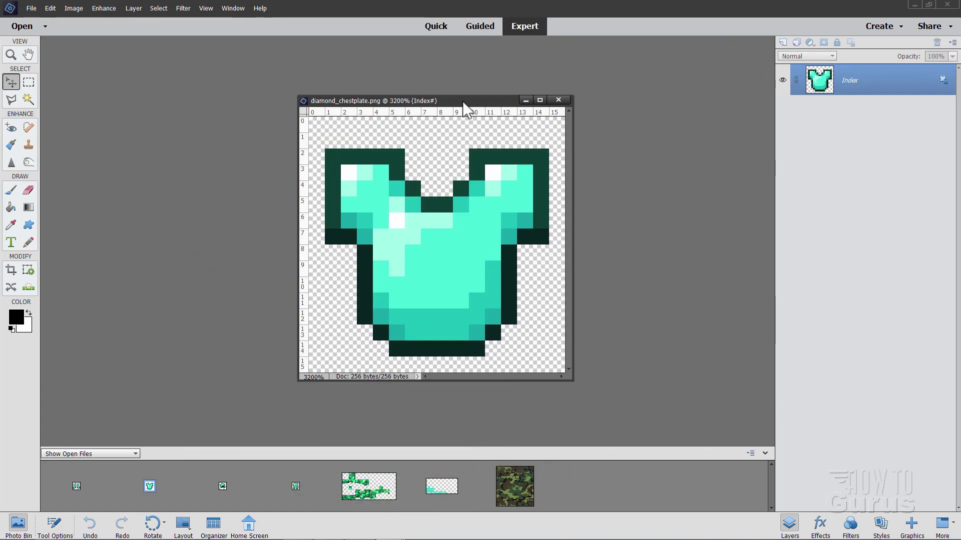
{"action": "left_click_drag", "start_coordinate": [463, 103], "coordinate": [443, 89]}
{"action": "left_click", "coordinate": [530, 486]}
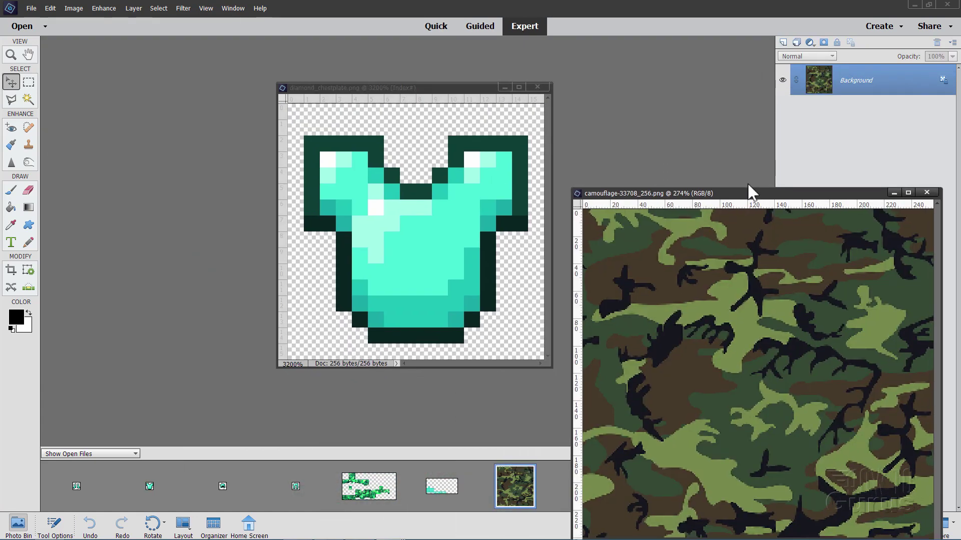
{"action": "left_click_drag", "start_coordinate": [735, 199], "coordinate": [743, 119]}
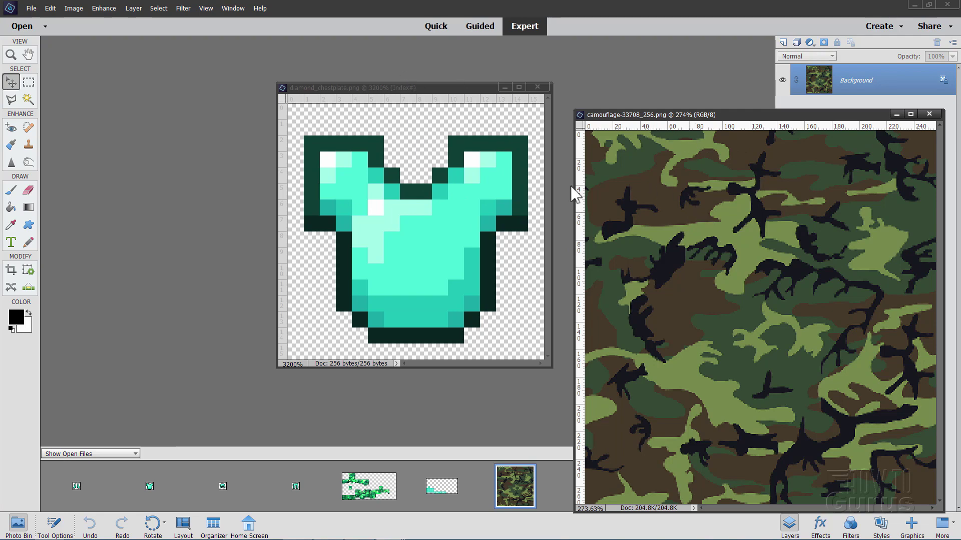
Dismiss the layer-copy error and convert diamond_chestplate.png from Indexed Color to RGB Color.
{"action": "left_click_drag", "start_coordinate": [813, 95], "coordinate": [515, 160]}
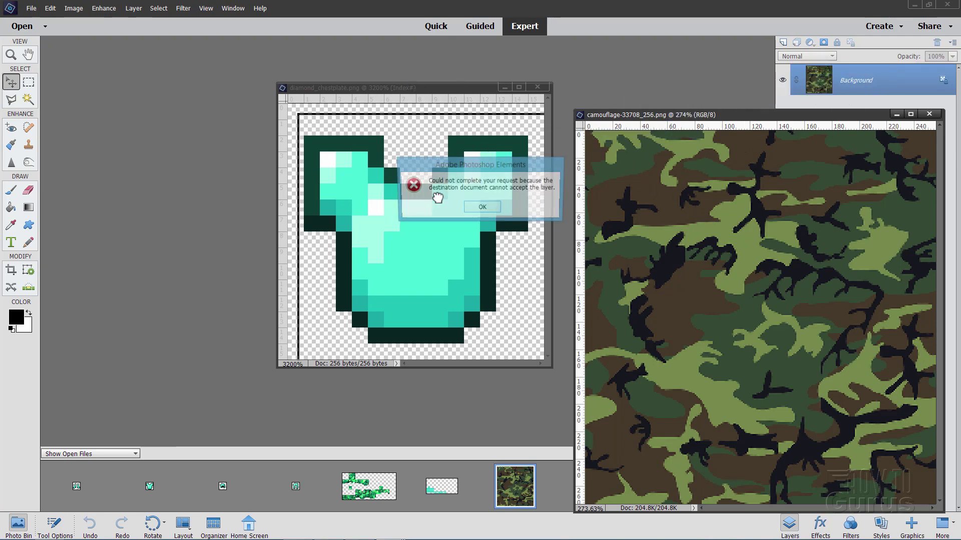
{"action": "left_click", "coordinate": [482, 208]}
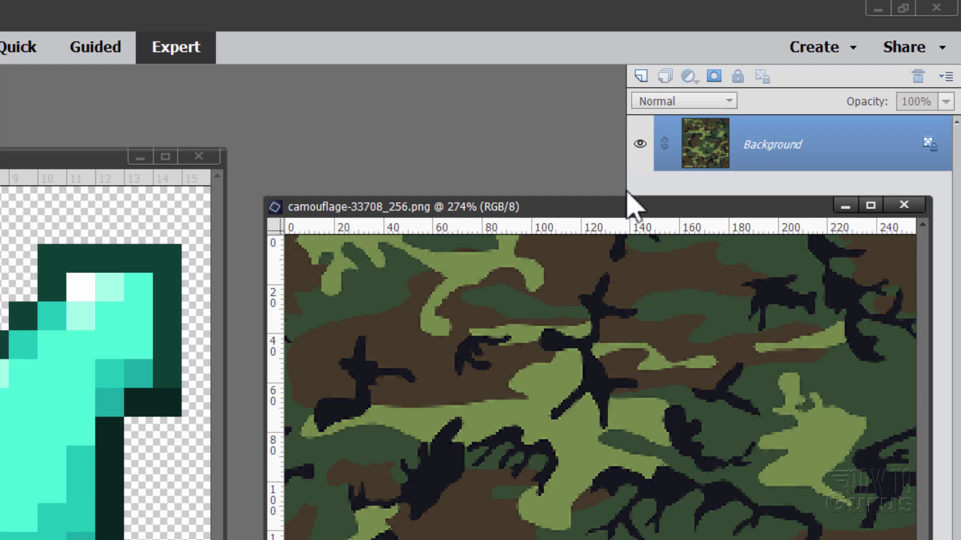
{"action": "key", "text": "ctrl+Tab"}
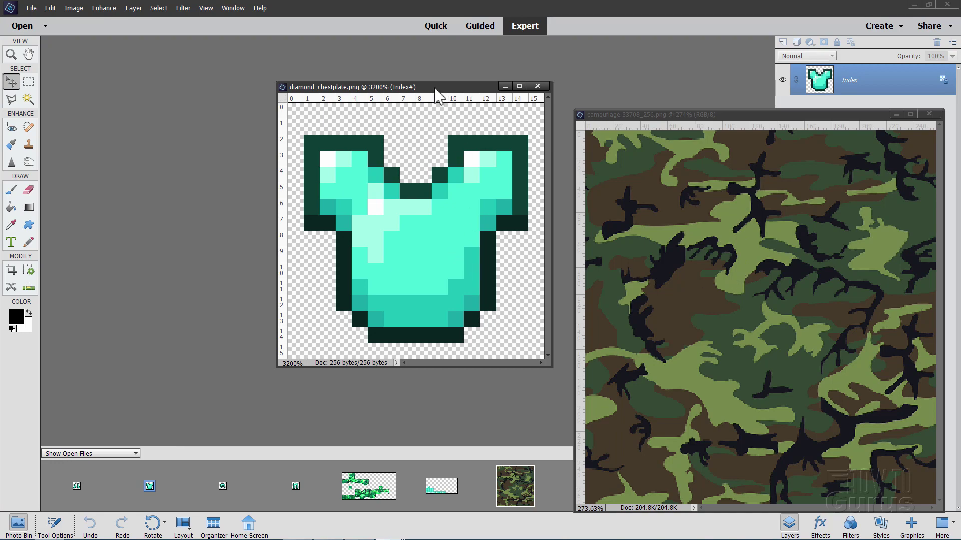
{"action": "left_click_drag", "start_coordinate": [435, 89], "coordinate": [394, 95]}
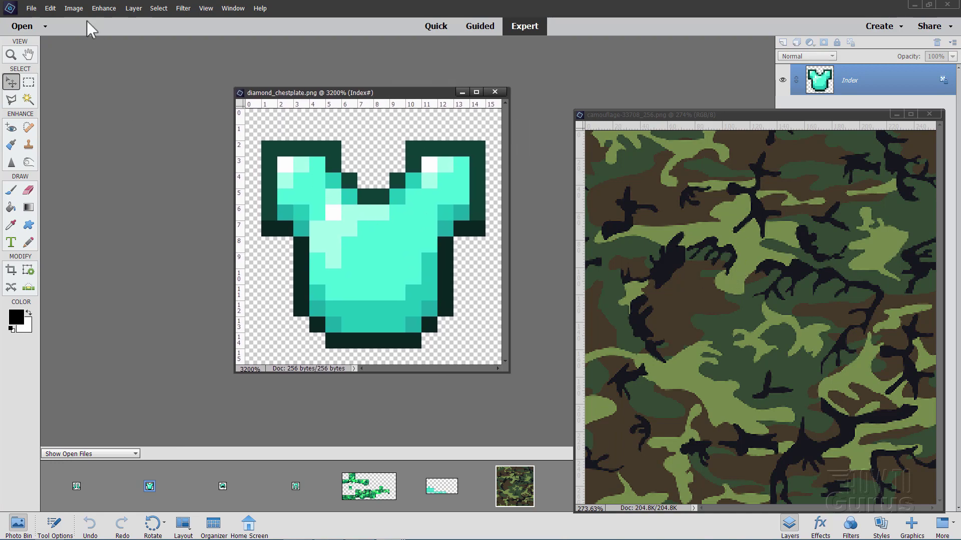
{"action": "left_click", "coordinate": [74, 8]}
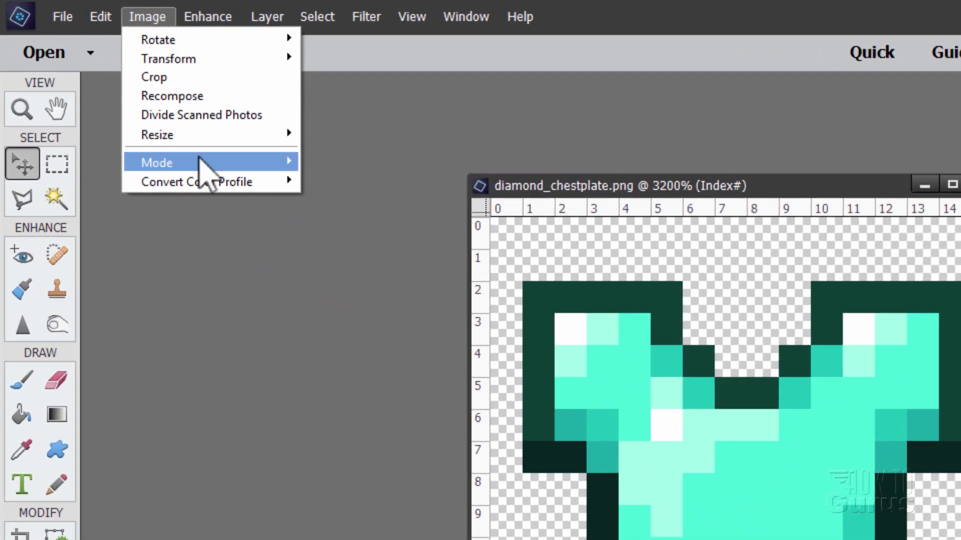
{"action": "mouse_move", "coordinate": [103, 79]}
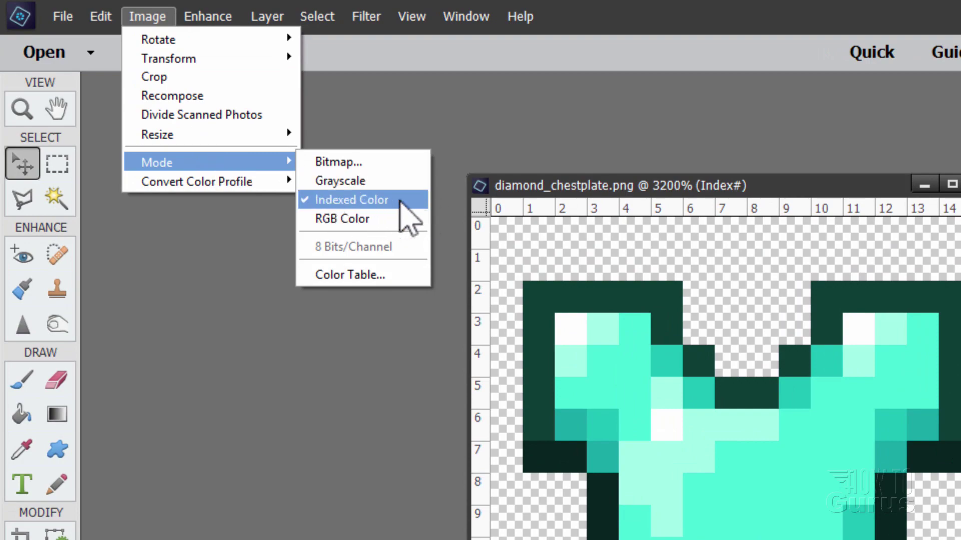
{"action": "left_click", "coordinate": [353, 220]}
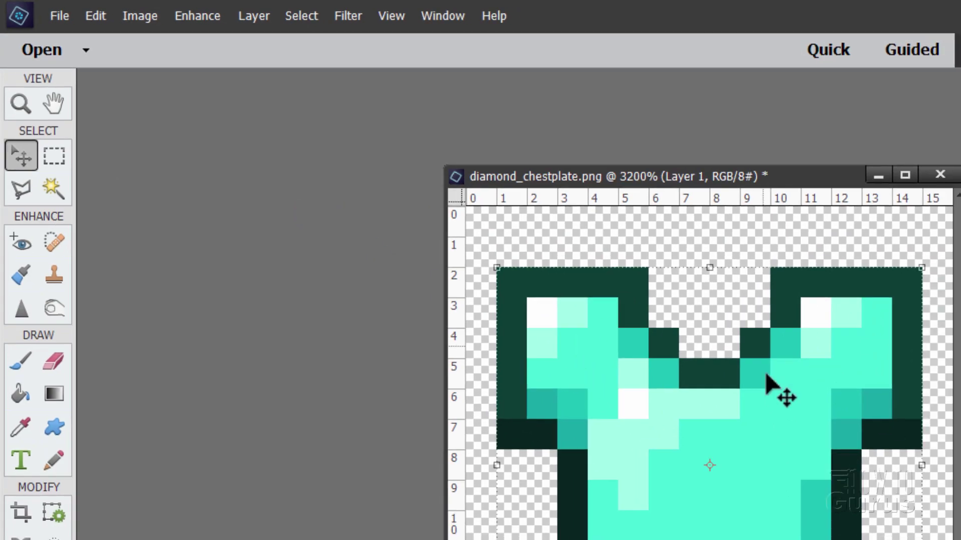
Copy the camouflage Background layer into diamond_chestplate.png and zoom out to see it whole.
{"action": "left_click", "coordinate": [768, 179]}
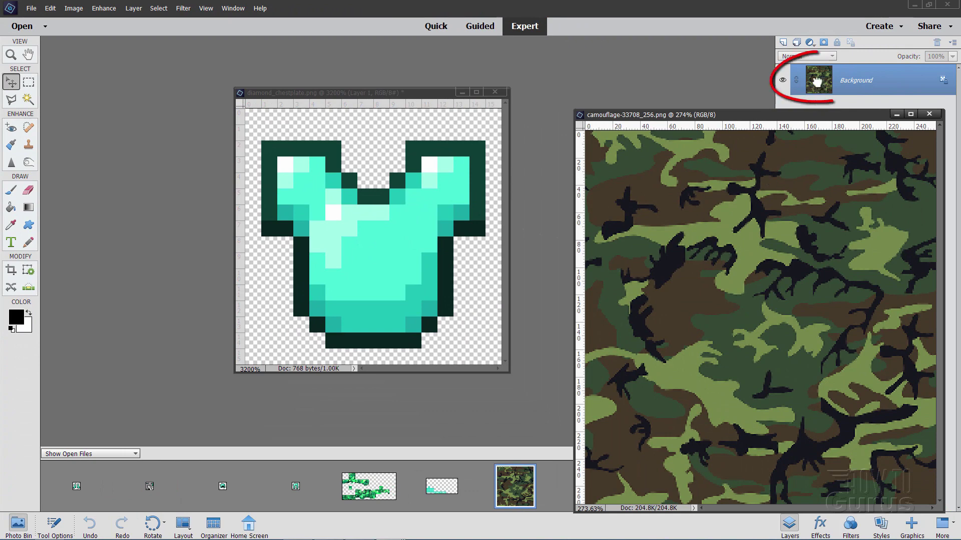
{"action": "mouse_move", "coordinate": [817, 81]}
{"action": "left_mouse_down"}
{"action": "mouse_move", "coordinate": [375, 178]}
{"action": "mouse_move", "coordinate": [400, 190]}
{"action": "left_mouse_up"}
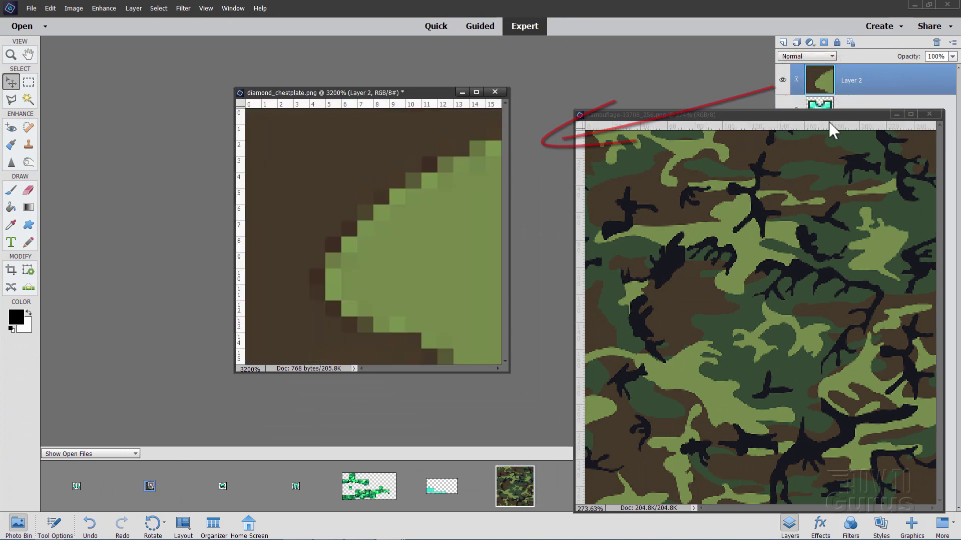
{"action": "left_click", "coordinate": [896, 115]}
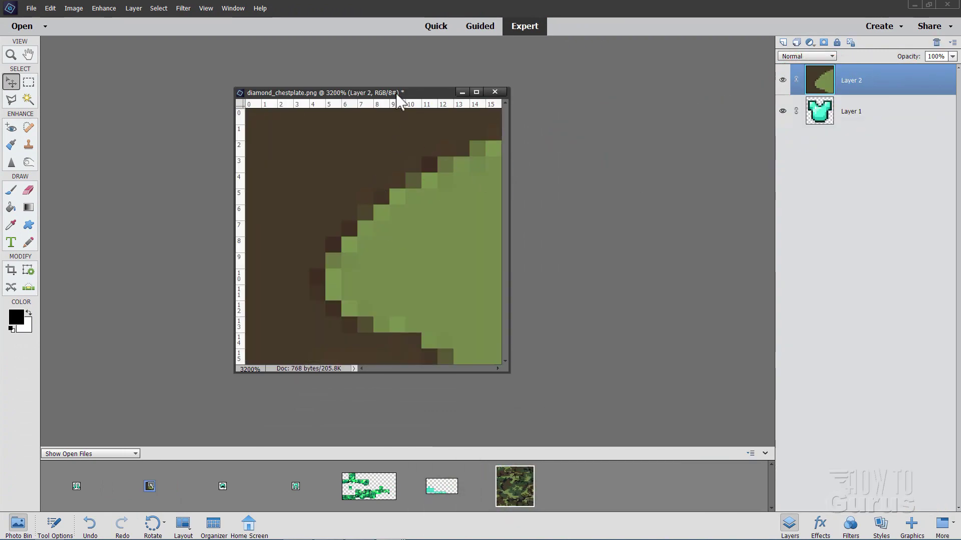
{"action": "left_click_drag", "start_coordinate": [398, 95], "coordinate": [365, 57]}
{"action": "left_click_drag", "start_coordinate": [475, 330], "coordinate": [600, 410]}
{"action": "left_click", "coordinate": [11, 54]}
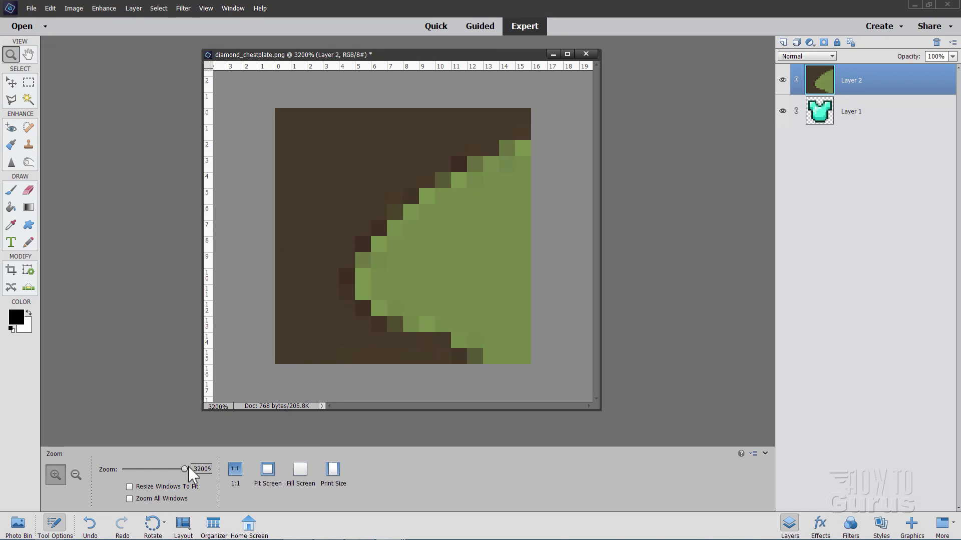
{"action": "left_click_drag", "start_coordinate": [185, 468], "coordinate": [154, 469]}
Free Transform camouflage Layer 2 down to just cover the chestplate, commit, and fit to screen.
{"action": "left_click", "coordinate": [11, 85]}
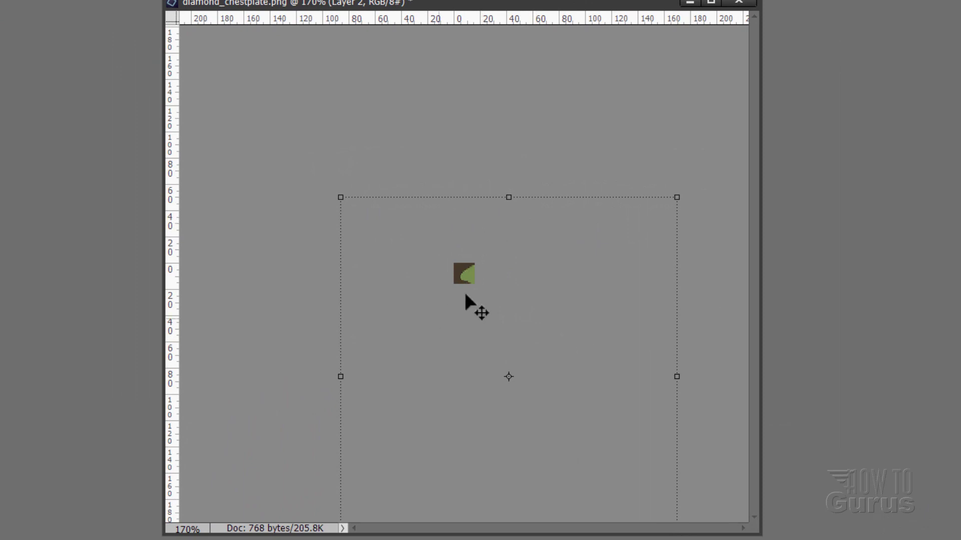
{"action": "left_click_drag", "start_coordinate": [341, 198], "coordinate": [403, 264]}
{"action": "left_click_drag", "start_coordinate": [677, 272], "coordinate": [517, 433]}
{"action": "left_click_drag", "start_coordinate": [494, 482], "coordinate": [490, 298]}
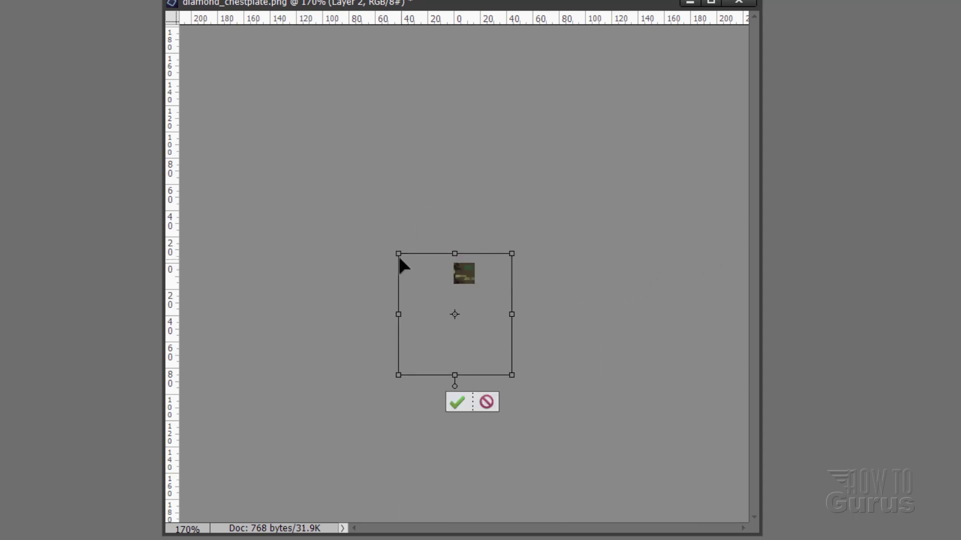
{"action": "left_click_drag", "start_coordinate": [399, 258], "coordinate": [433, 270]}
{"action": "left_click_drag", "start_coordinate": [542, 269], "coordinate": [484, 264]}
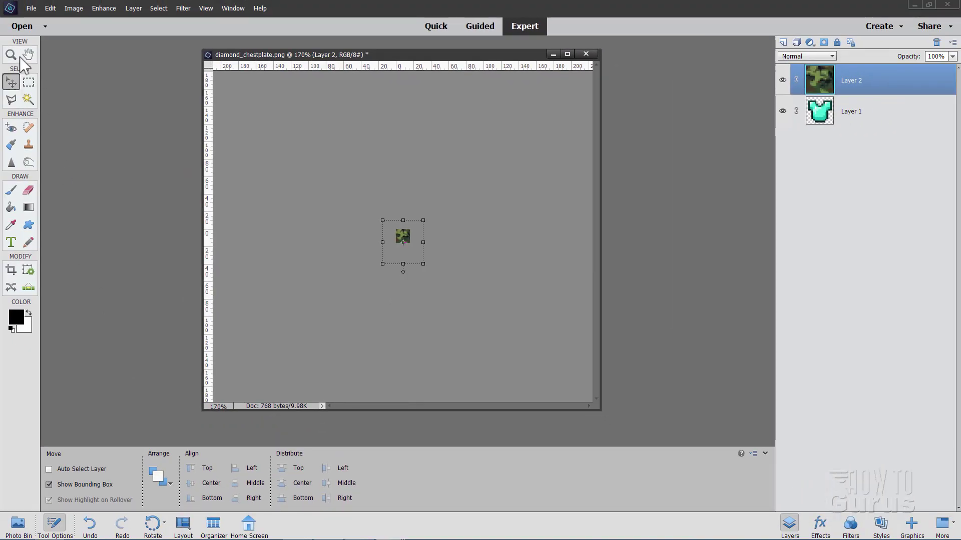
{"action": "key", "text": "z"}
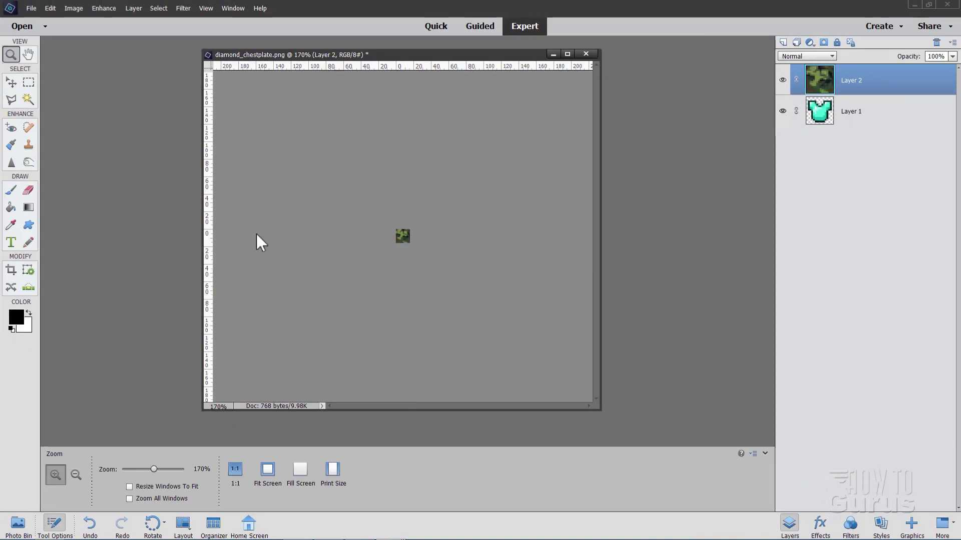
{"action": "left_click", "coordinate": [267, 470]}
{"action": "left_click_drag", "start_coordinate": [483, 340], "coordinate": [573, 423]}
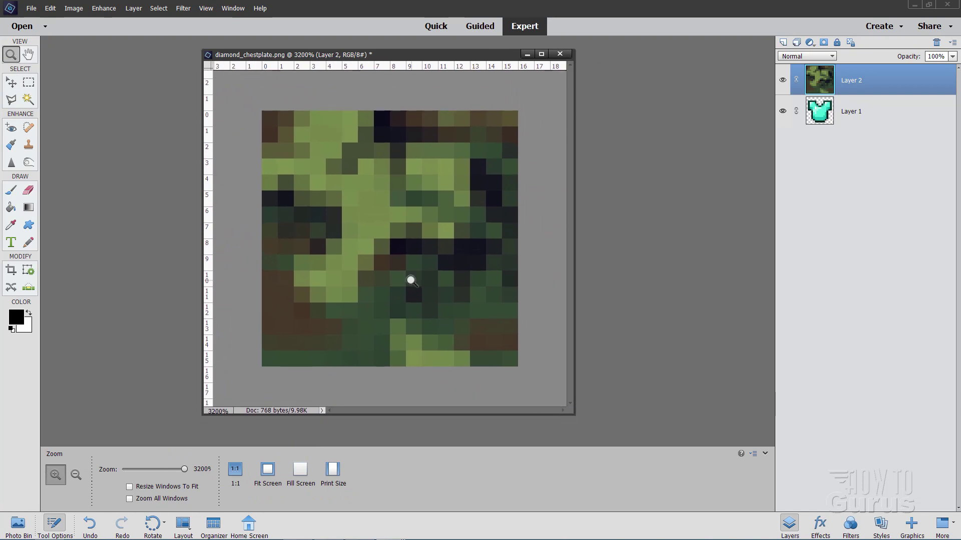
{"action": "left_click", "coordinate": [11, 82]}
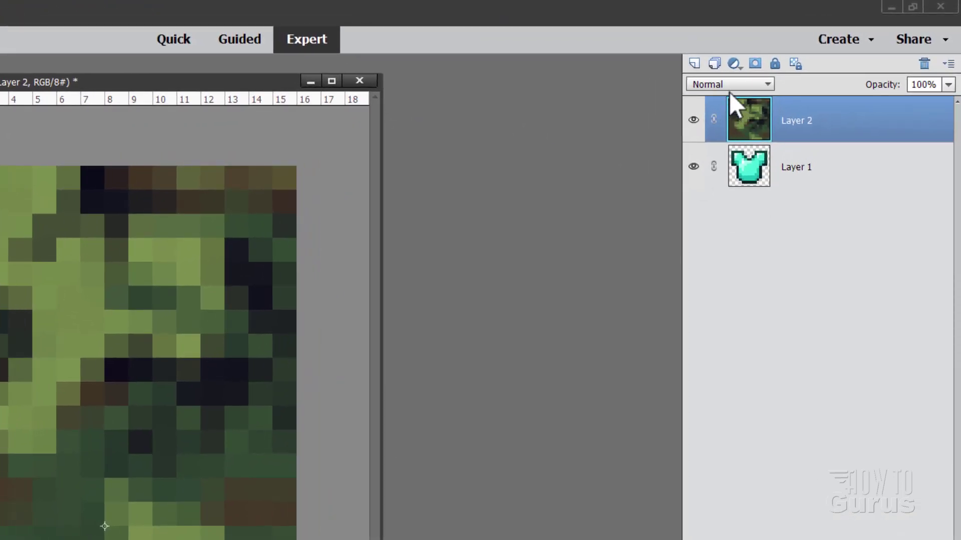
Set Layer 2's blend mode to Linear Light at 75% opacity.
{"action": "left_click", "coordinate": [721, 84]}
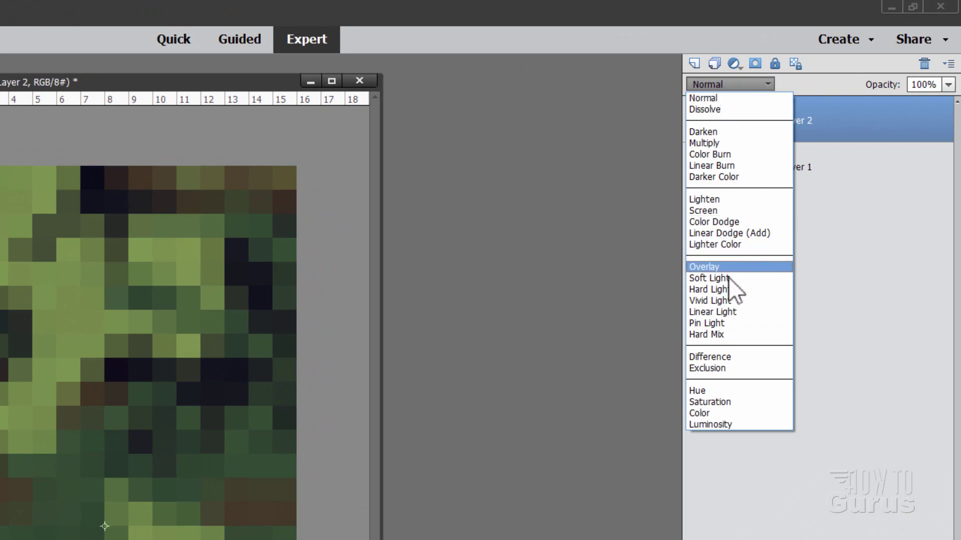
{"action": "left_click", "coordinate": [734, 312]}
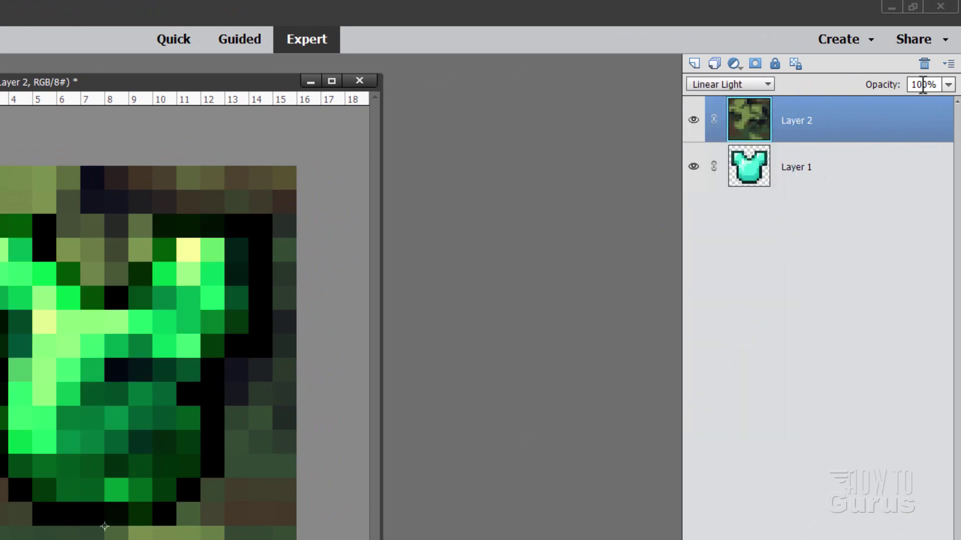
{"action": "type", "text": "75"}
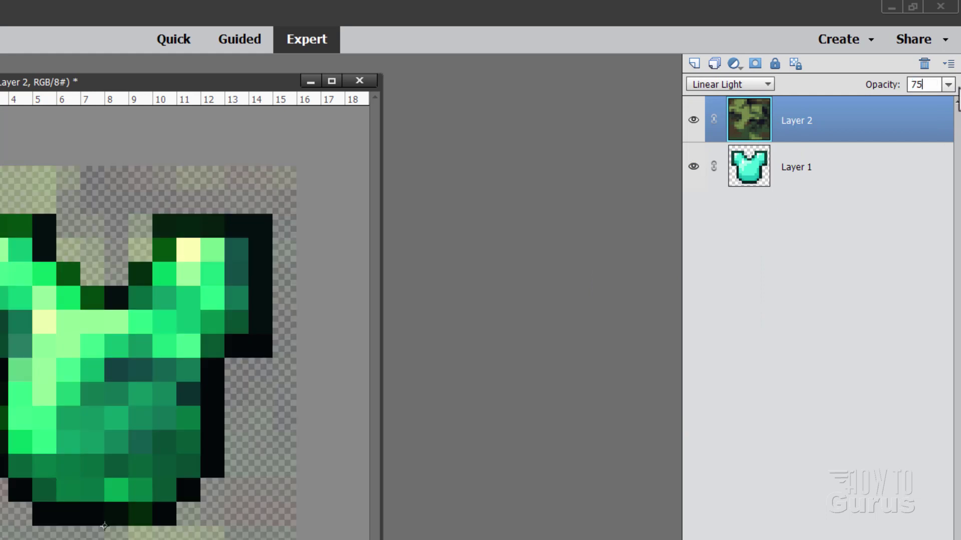
Magic-wand the background, inverse the selection, and add a layer mask to the camo layer.
{"action": "left_click", "coordinate": [818, 176]}
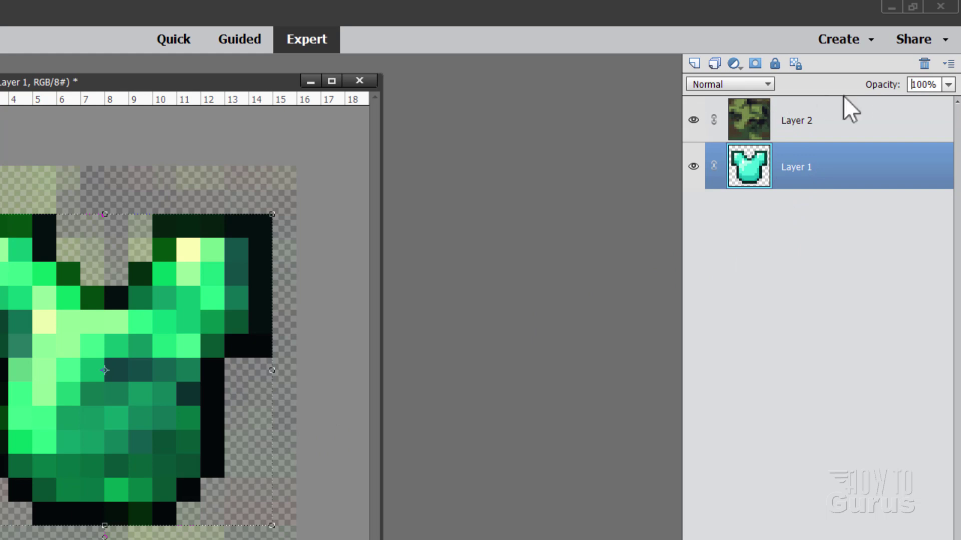
{"action": "left_click", "coordinate": [693, 120]}
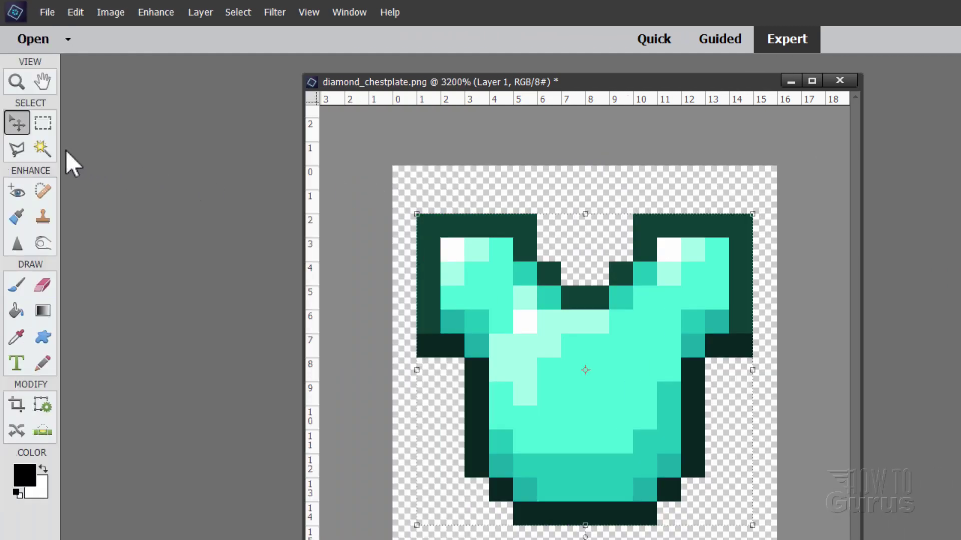
{"action": "left_click", "coordinate": [43, 149]}
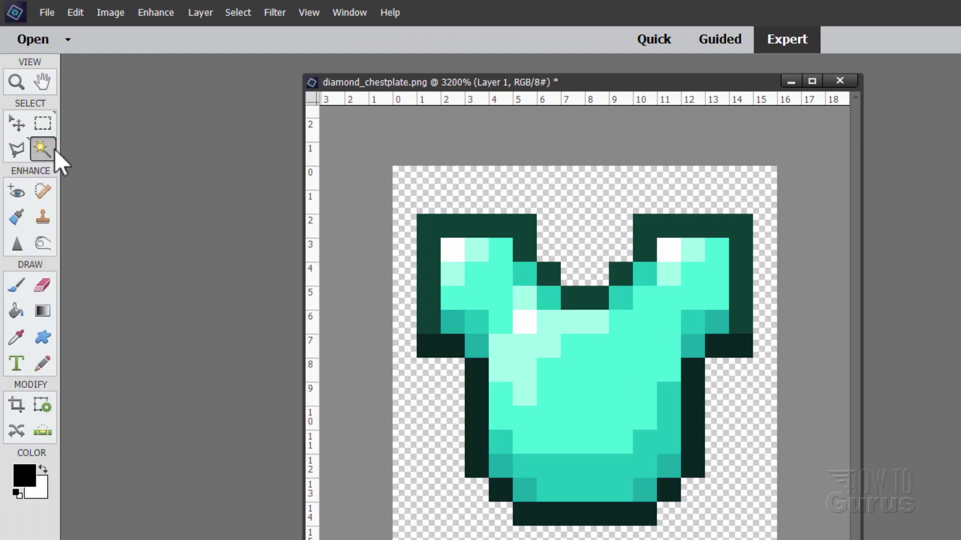
{"action": "left_click", "coordinate": [586, 213]}
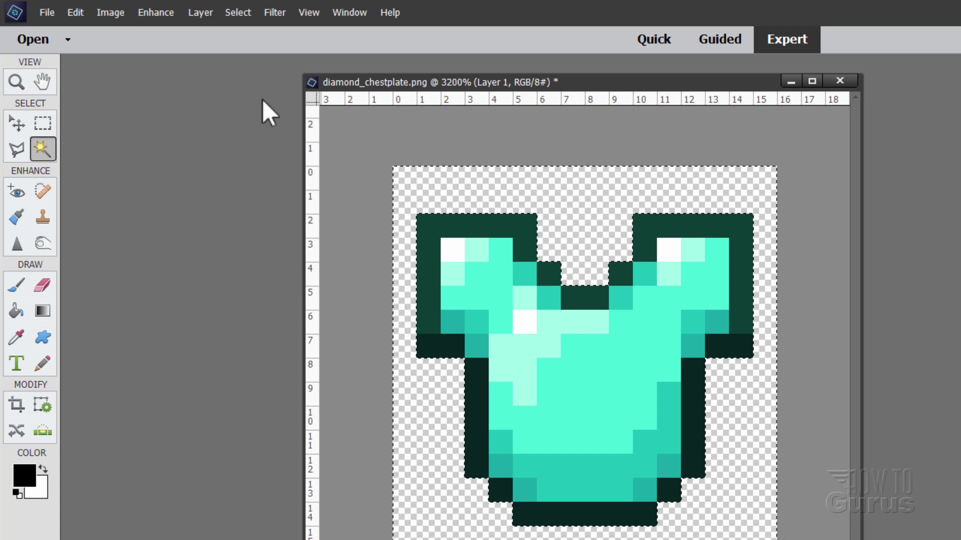
{"action": "left_click", "coordinate": [234, 14]}
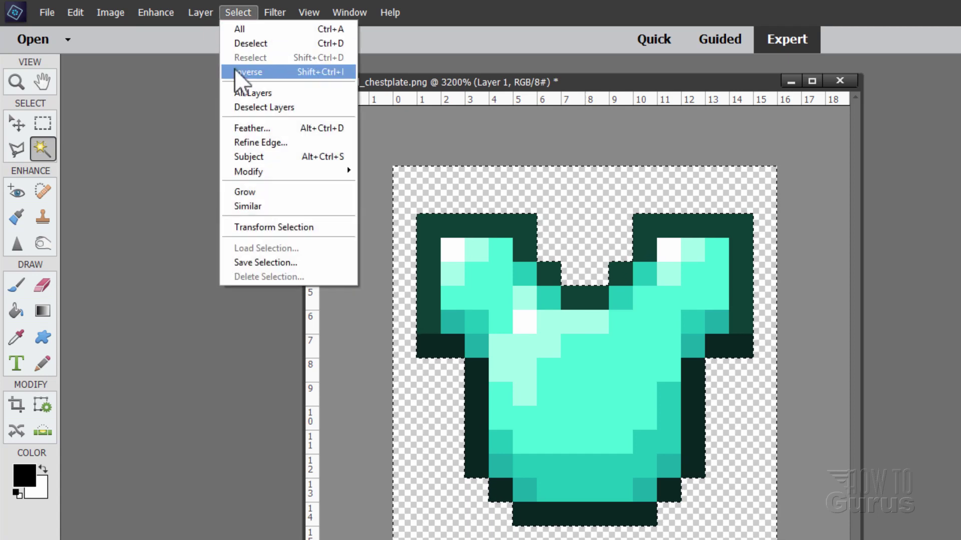
{"action": "left_click", "coordinate": [247, 71]}
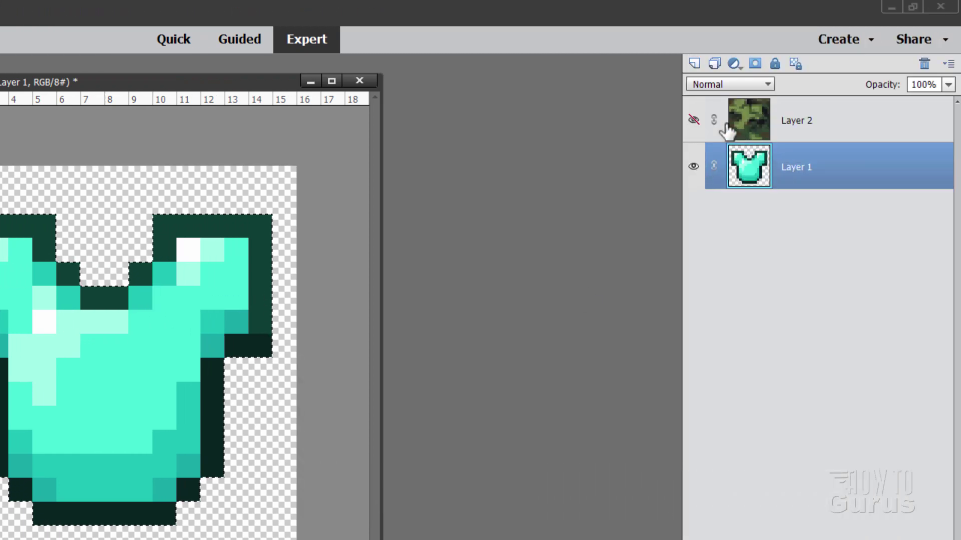
{"action": "left_click", "coordinate": [917, 119]}
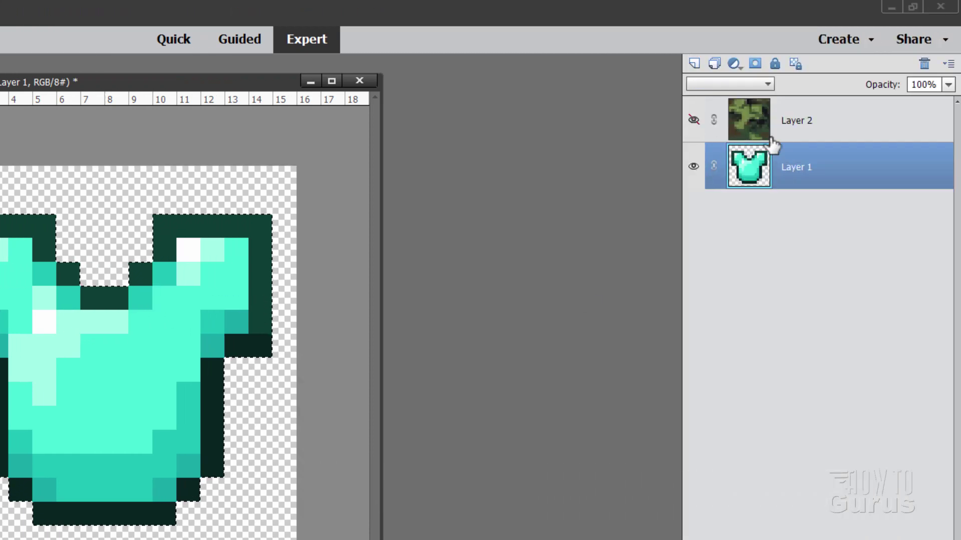
{"action": "left_click", "coordinate": [786, 136]}
{"action": "left_click", "coordinate": [755, 63]}
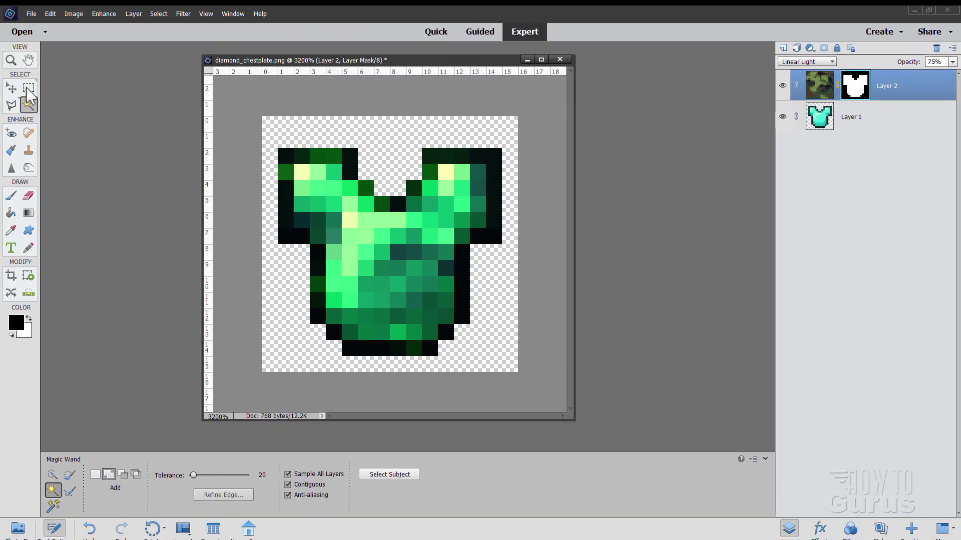
{"action": "left_click", "coordinate": [11, 88]}
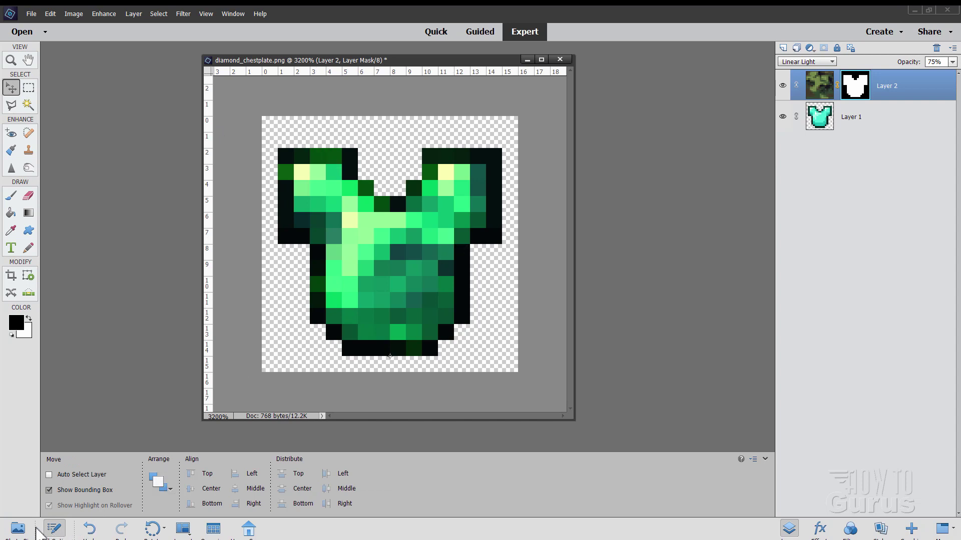
Bring up the diamond helmet image from the Photo Bin and convert it to RGB Color.
{"action": "left_click", "coordinate": [20, 529]}
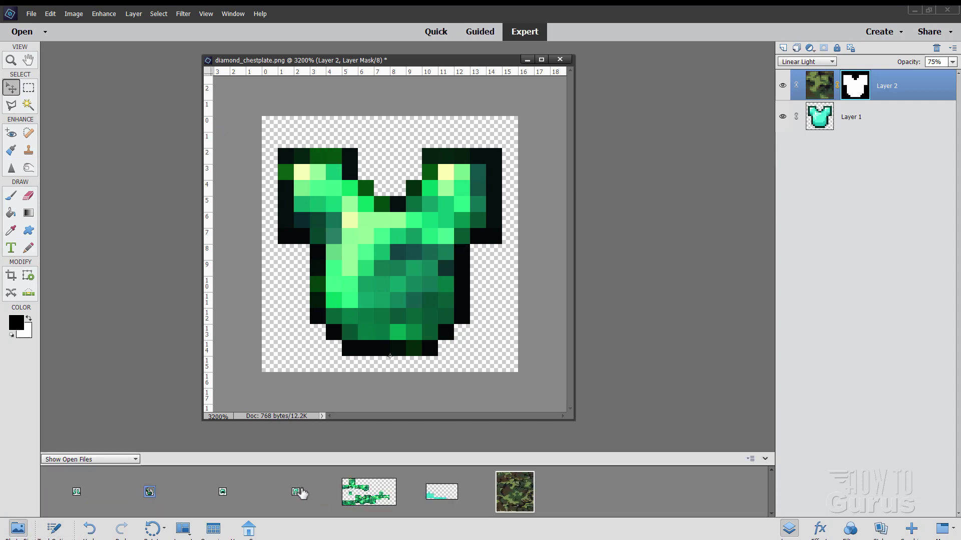
{"action": "left_click", "coordinate": [223, 492]}
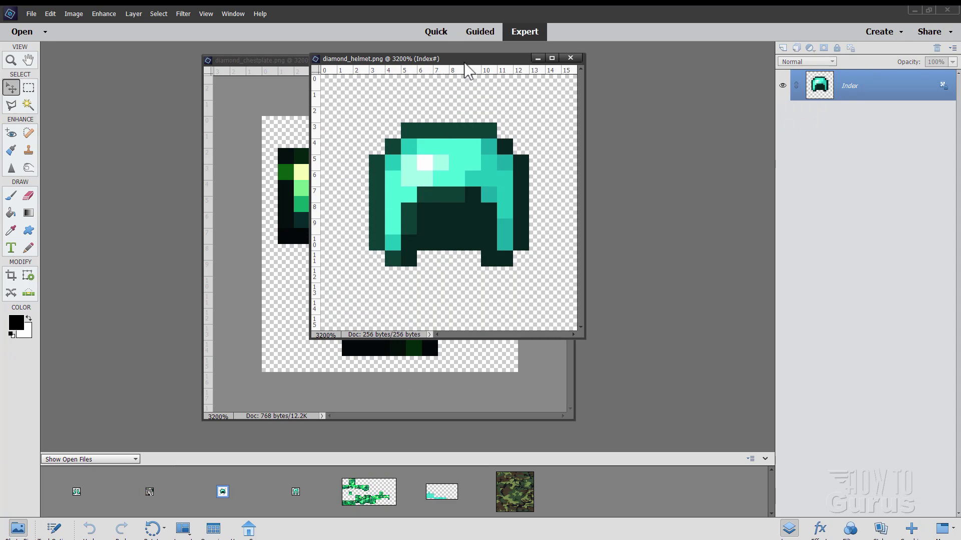
{"action": "left_click_drag", "start_coordinate": [465, 63], "coordinate": [723, 161]}
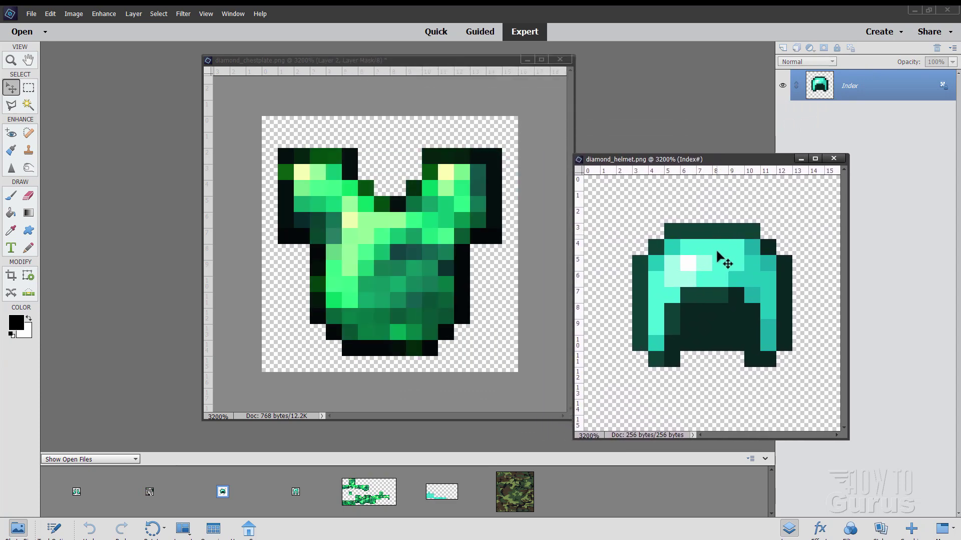
{"action": "left_click", "coordinate": [403, 59]}
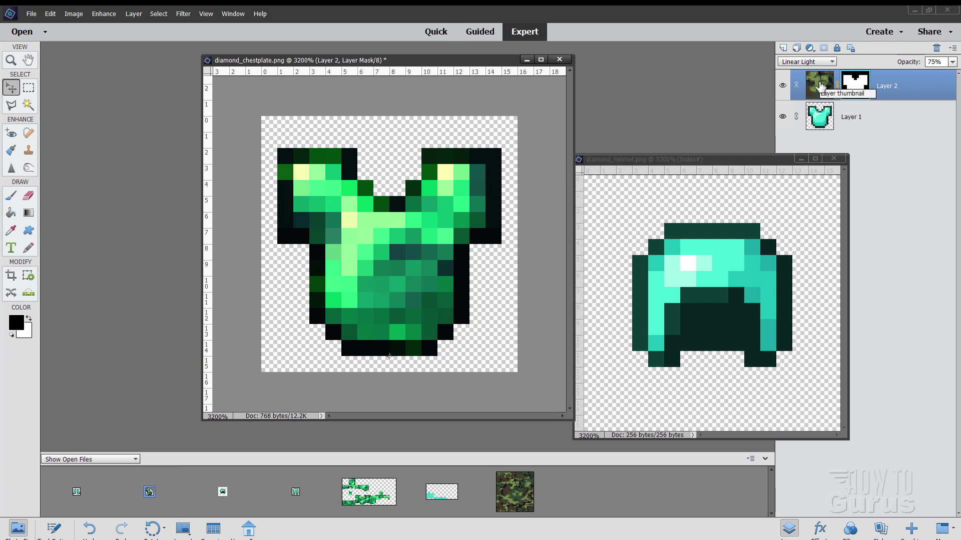
{"action": "left_click", "coordinate": [691, 168]}
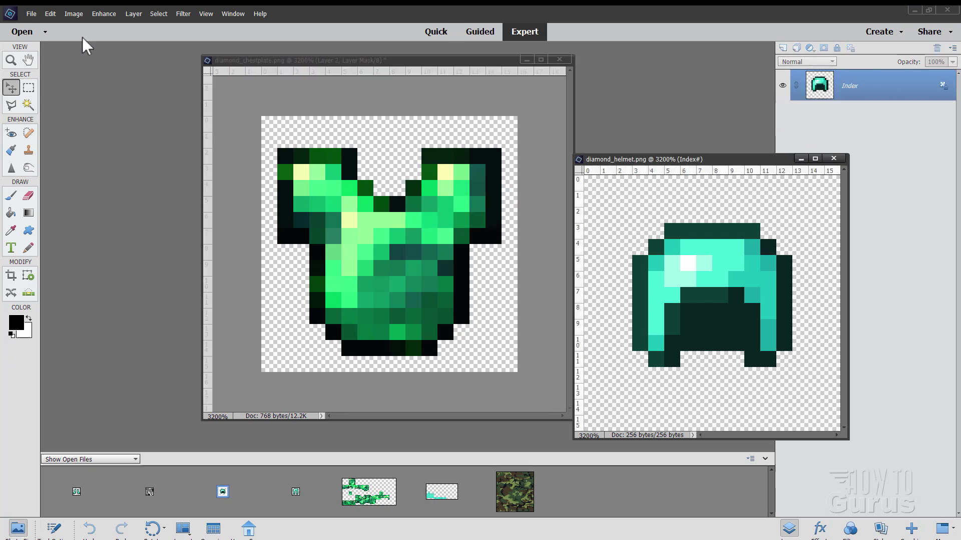
{"action": "left_click", "coordinate": [73, 13]}
{"action": "mouse_move", "coordinate": [88, 87]}
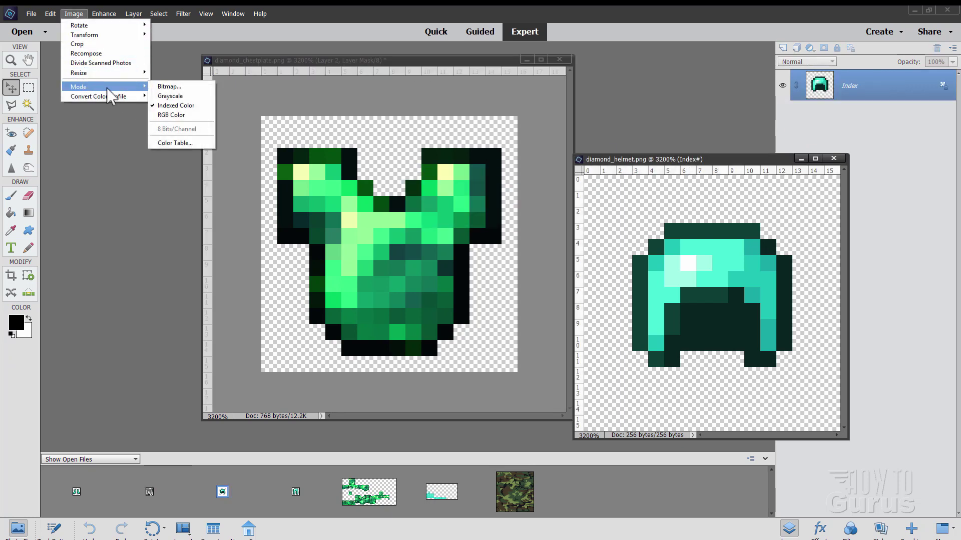
{"action": "left_click", "coordinate": [186, 116]}
Copy the camo Layer 2 into the helmet, nudge it down, and delete its layer mask.
{"action": "left_click", "coordinate": [475, 92]}
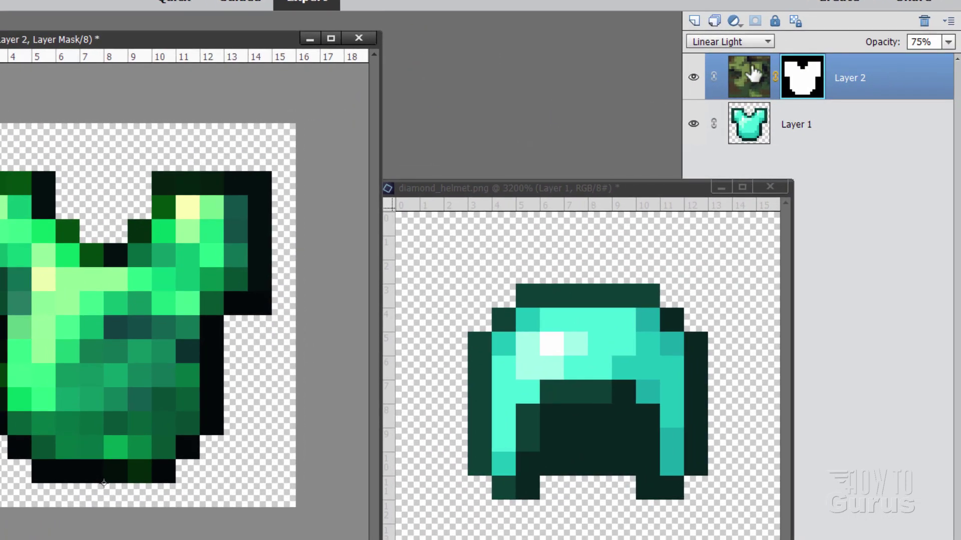
{"action": "left_click_drag", "start_coordinate": [753, 74], "coordinate": [594, 284]}
{"action": "left_click_drag", "start_coordinate": [653, 219], "coordinate": [637, 500]}
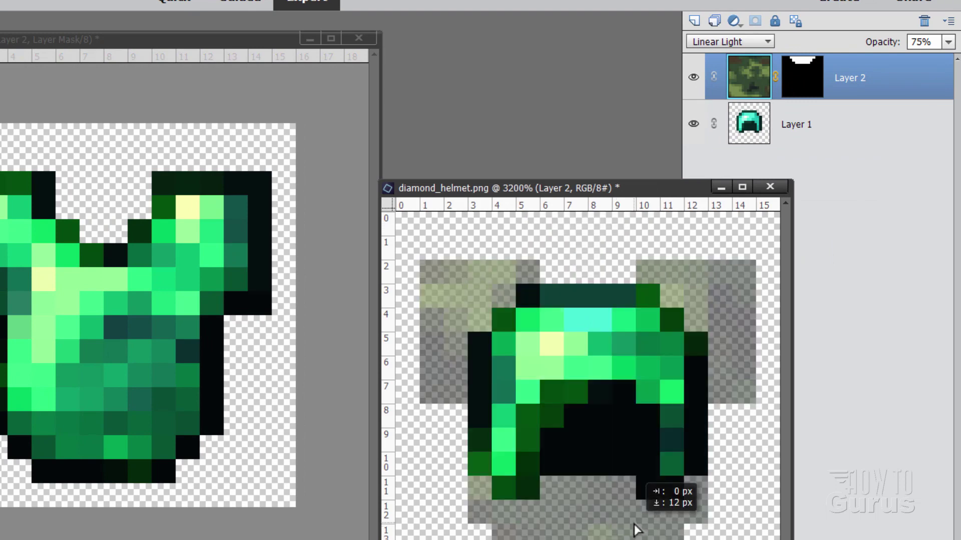
{"action": "left_click", "coordinate": [801, 92]}
{"action": "right_click", "coordinate": [801, 92]}
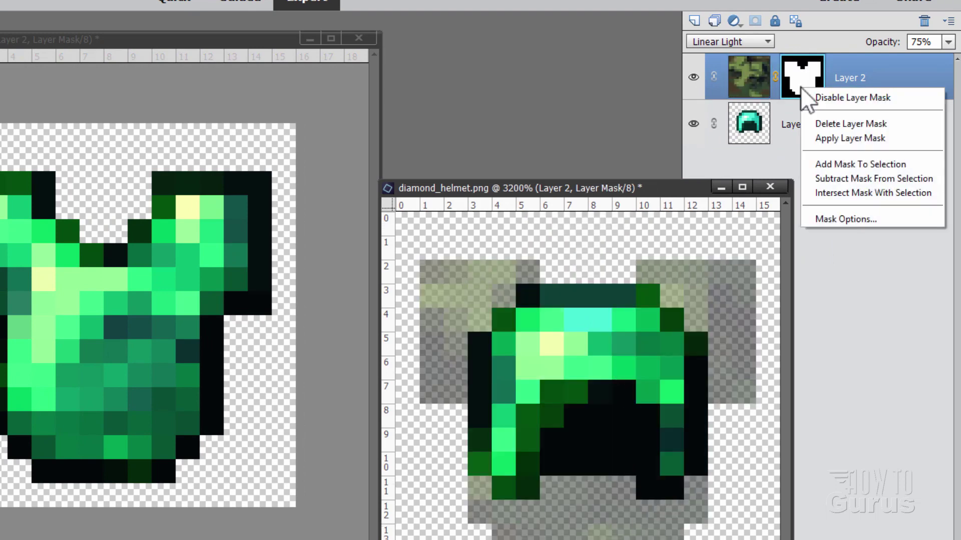
{"action": "left_click", "coordinate": [842, 123]}
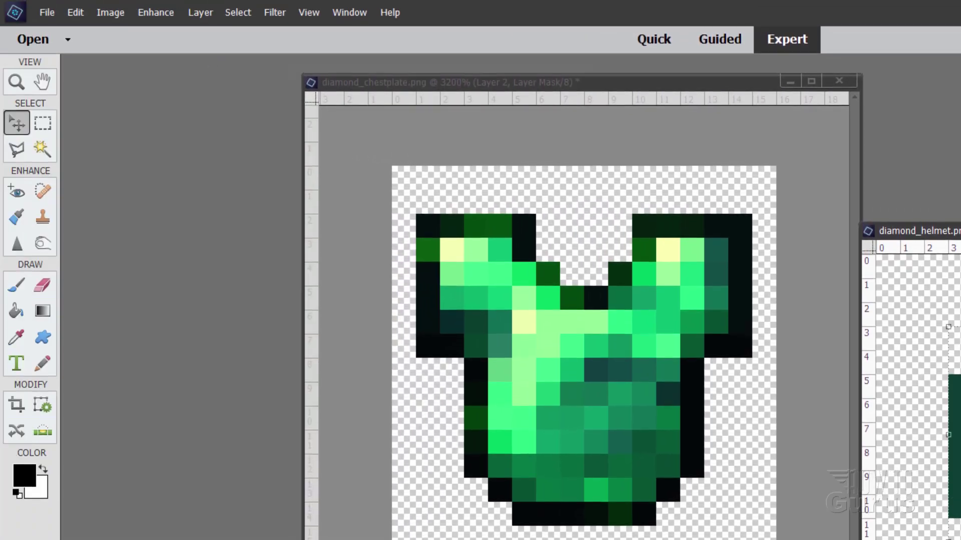
Magic-wand the helmet's empty area, inverse the selection, and mask the camo layer to the helmet.
{"action": "left_click", "coordinate": [42, 148]}
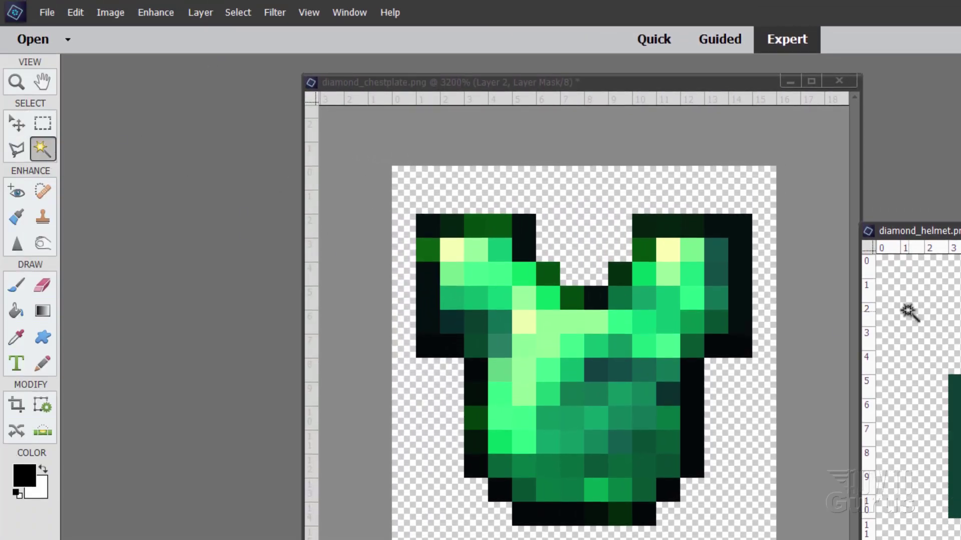
{"action": "left_click", "coordinate": [203, 13]}
{"action": "mouse_move", "coordinate": [238, 13]}
{"action": "left_click", "coordinate": [249, 72]}
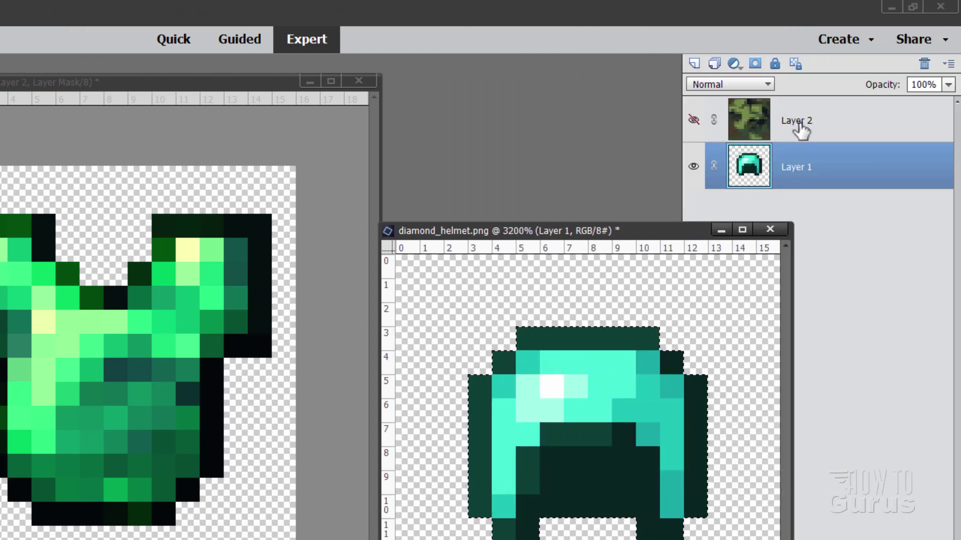
{"action": "left_click", "coordinate": [801, 130]}
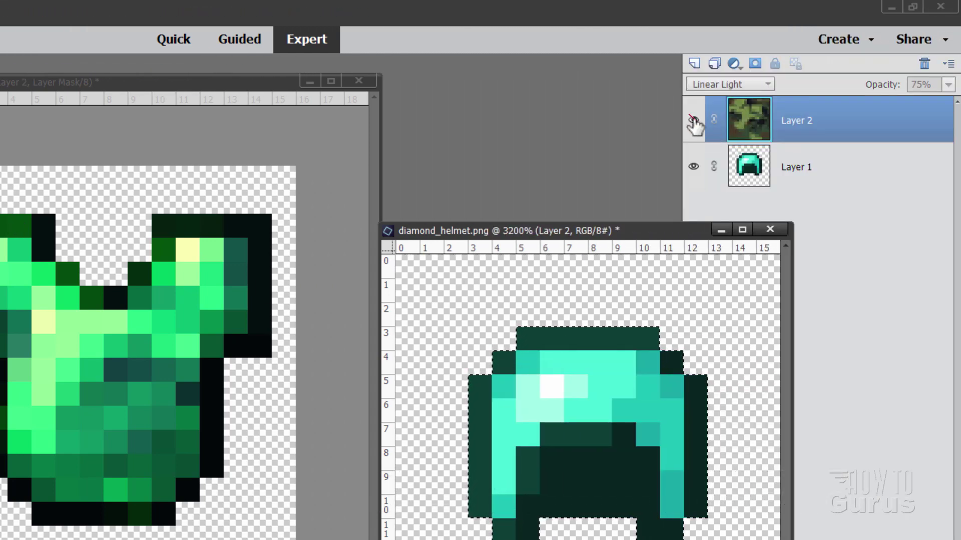
{"action": "left_click", "coordinate": [693, 120]}
{"action": "left_click", "coordinate": [755, 64]}
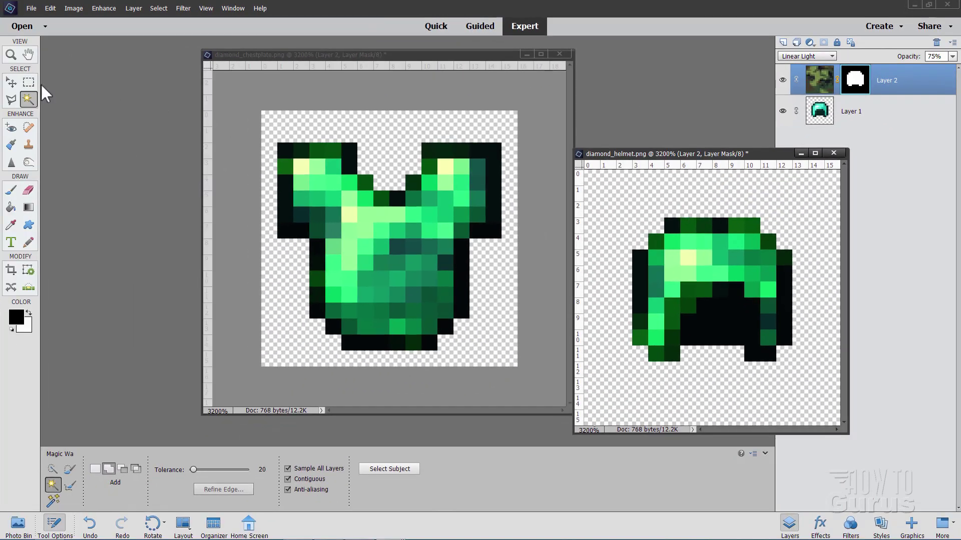
{"action": "left_click", "coordinate": [11, 82]}
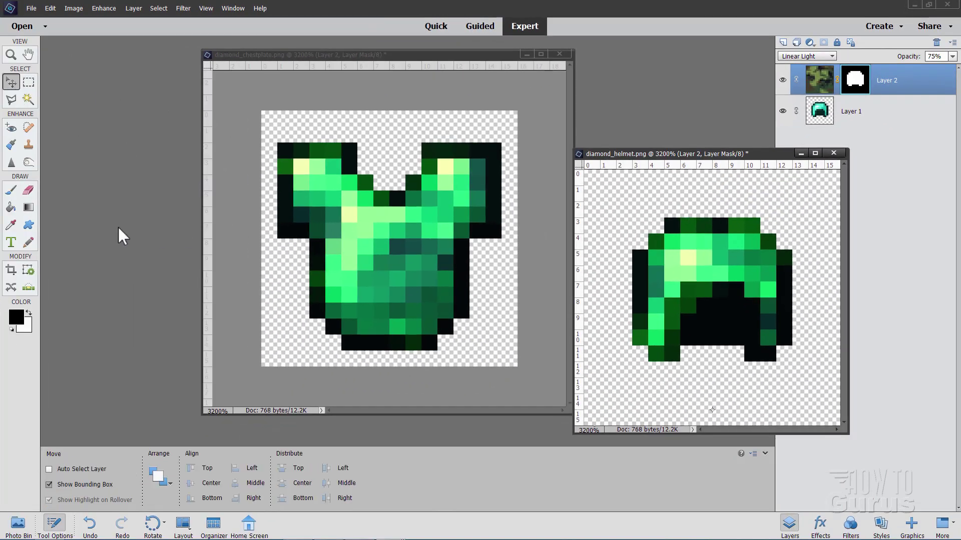
{"action": "left_click", "coordinate": [378, 56]}
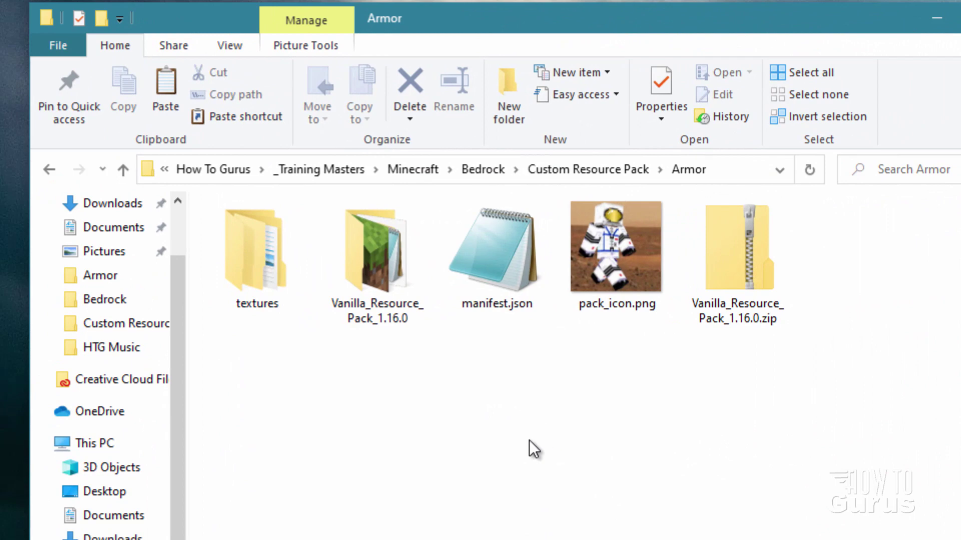
{"action": "double_click", "coordinate": [257, 242]}
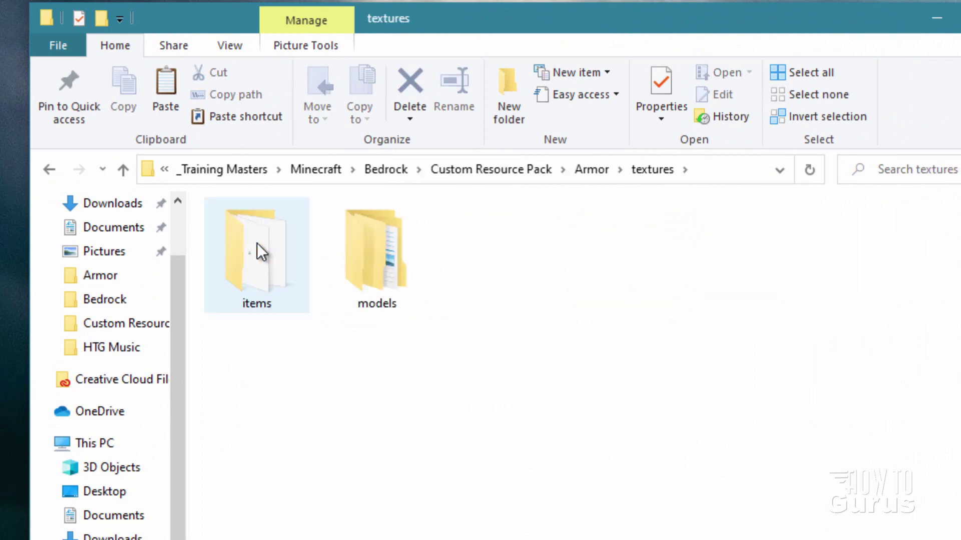
{"action": "double_click", "coordinate": [256, 242]}
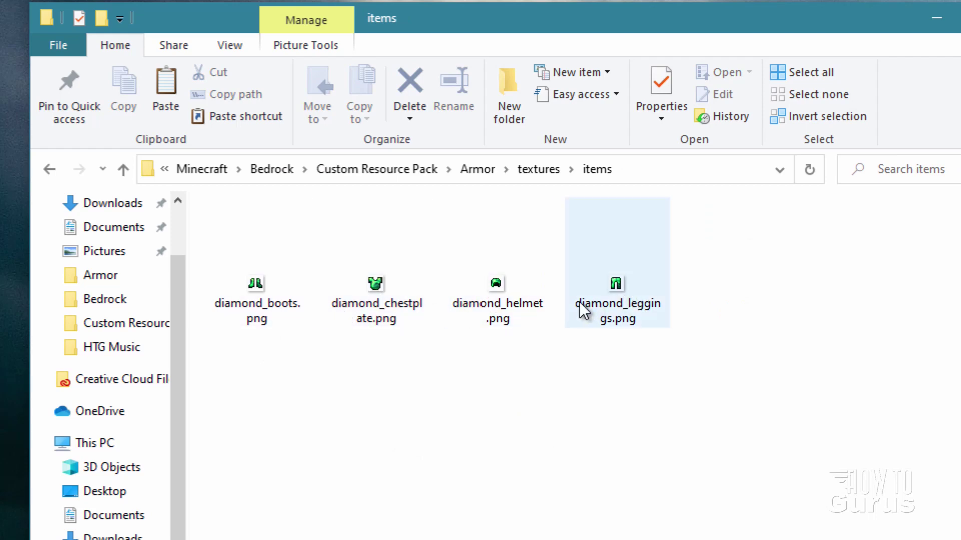
{"action": "left_click", "coordinate": [530, 176]}
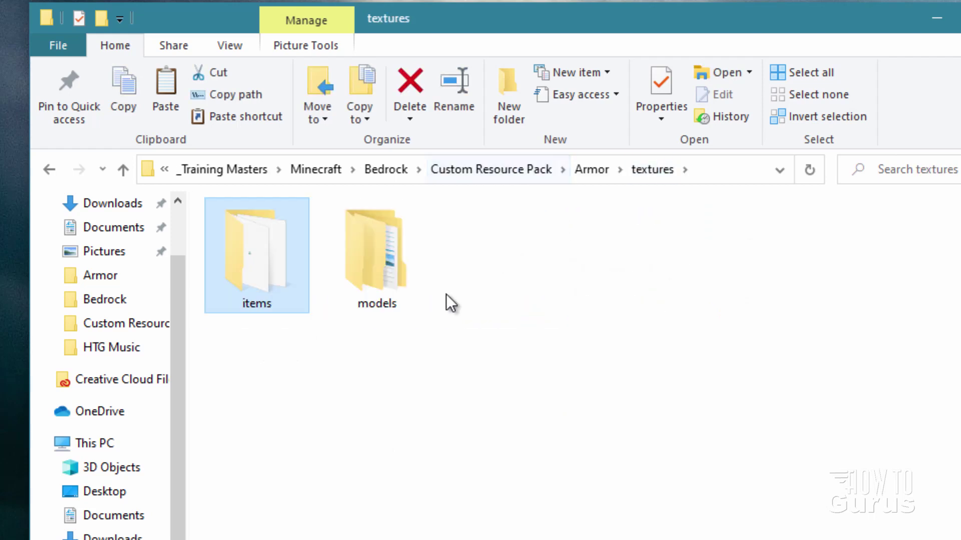
{"action": "left_click", "coordinate": [386, 278]}
{"action": "double_click", "coordinate": [386, 278]}
{"action": "double_click", "coordinate": [256, 260]}
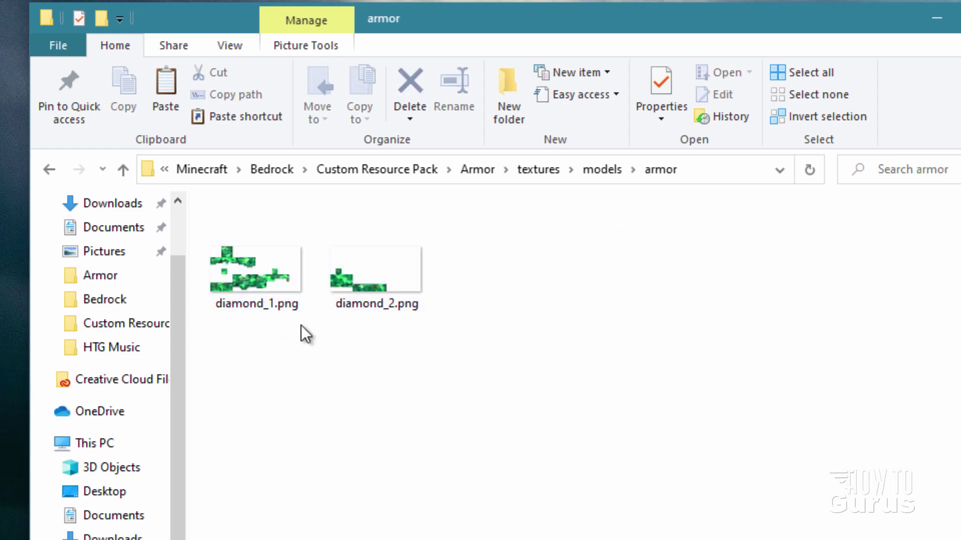
{"action": "left_click", "coordinate": [482, 169]}
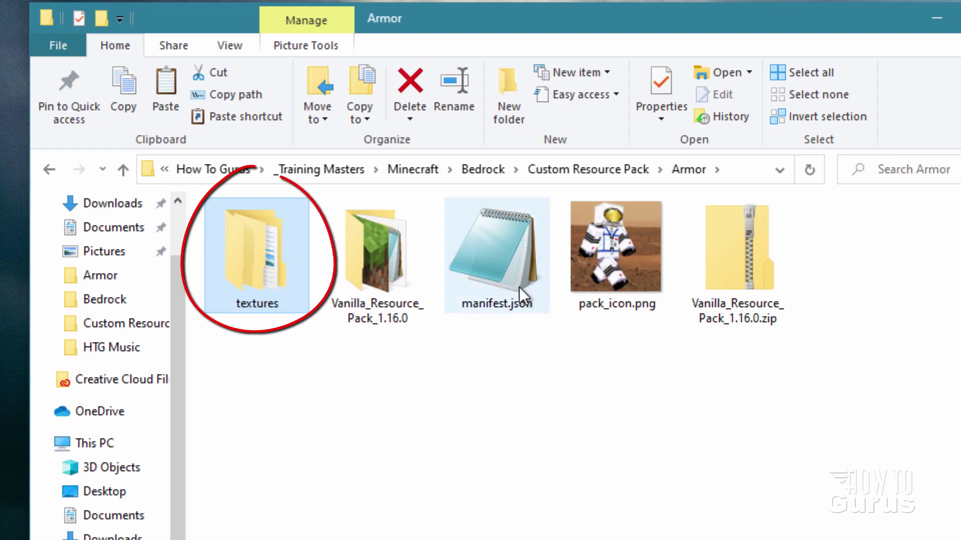
Archive textures, manifest.json and pack_icon.png with 7-Zip as Camo Armor.zip in zip format.
{"action": "left_click", "coordinate": [488, 295], "text": "ctrl"}
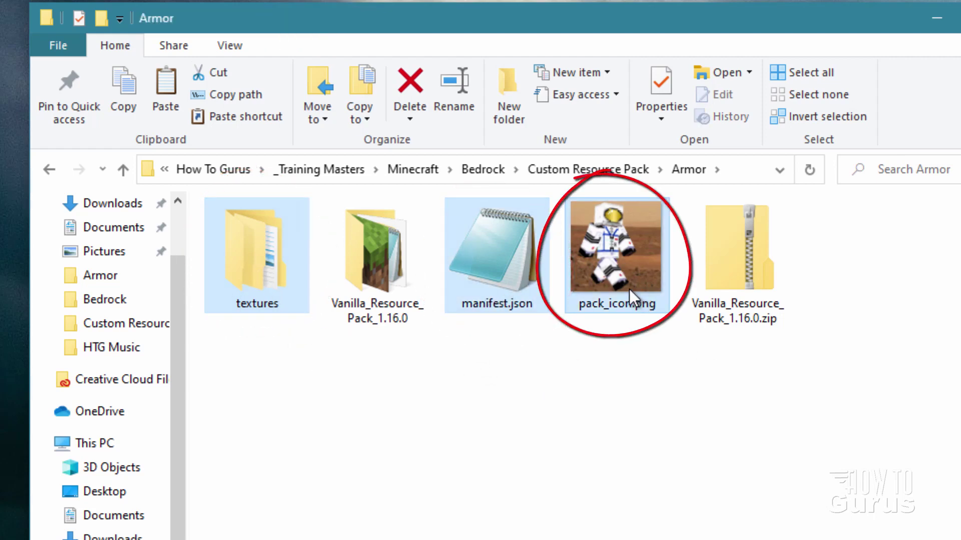
{"action": "left_click", "coordinate": [618, 254], "text": "ctrl"}
{"action": "right_click", "coordinate": [618, 253]}
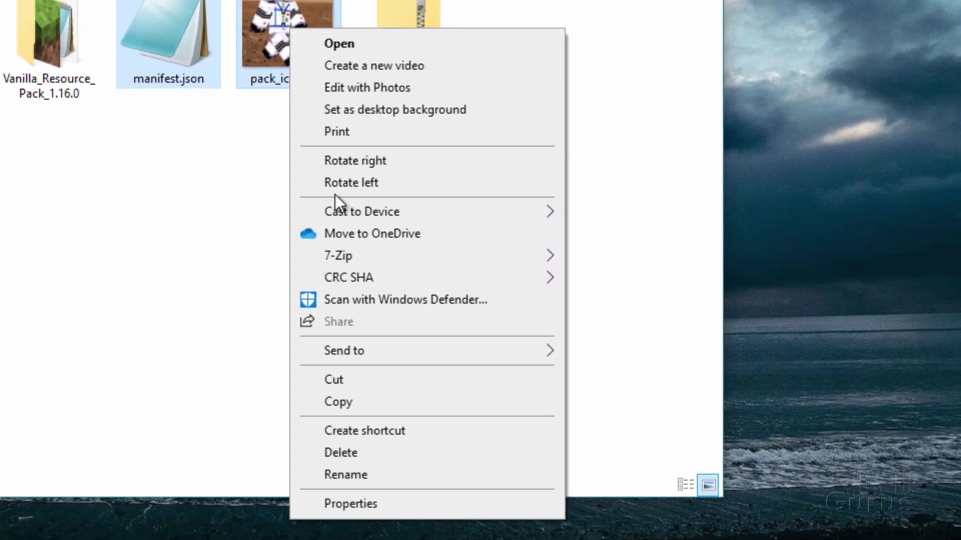
{"action": "mouse_move", "coordinate": [702, 479]}
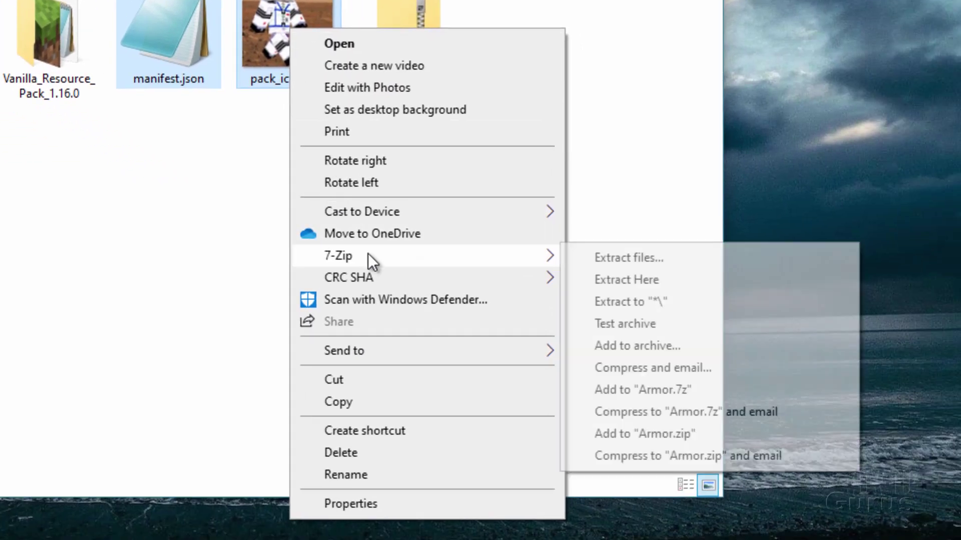
{"action": "left_click", "coordinate": [625, 347]}
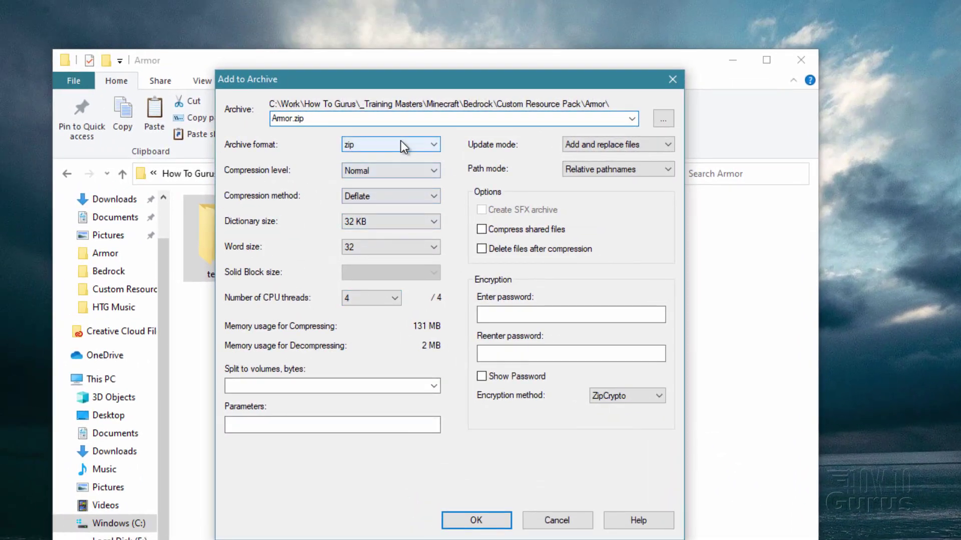
{"action": "left_click", "coordinate": [401, 144]}
{"action": "left_click", "coordinate": [369, 190]}
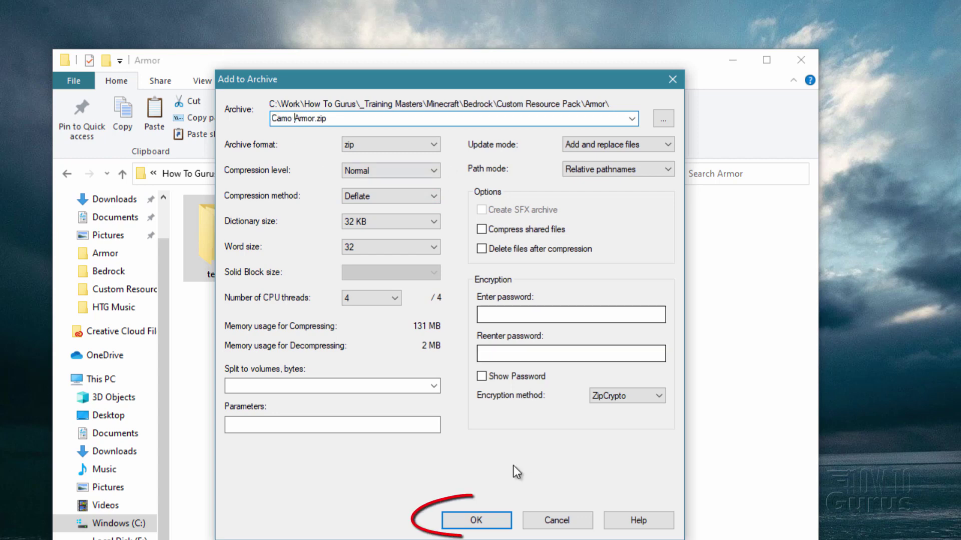
{"action": "left_click", "coordinate": [483, 519]}
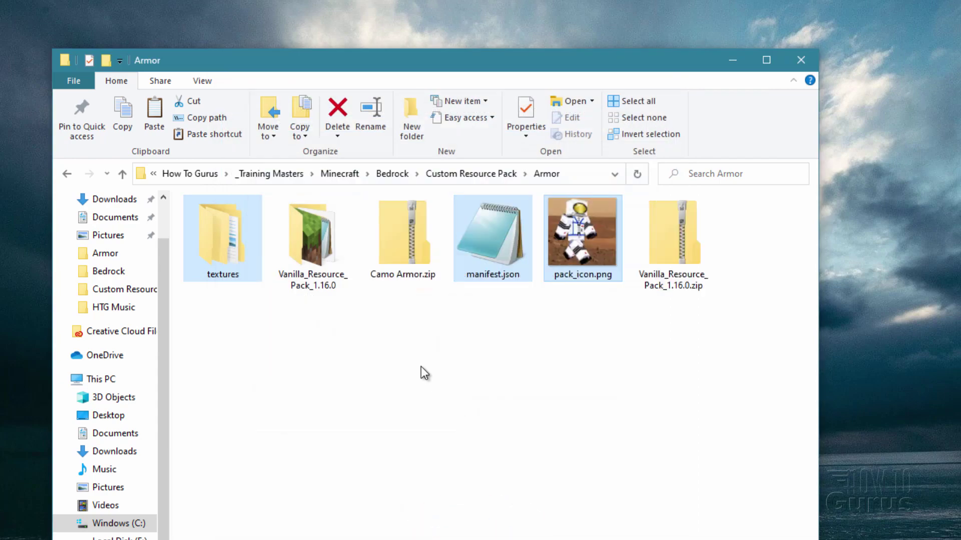
{"action": "left_click", "coordinate": [406, 260]}
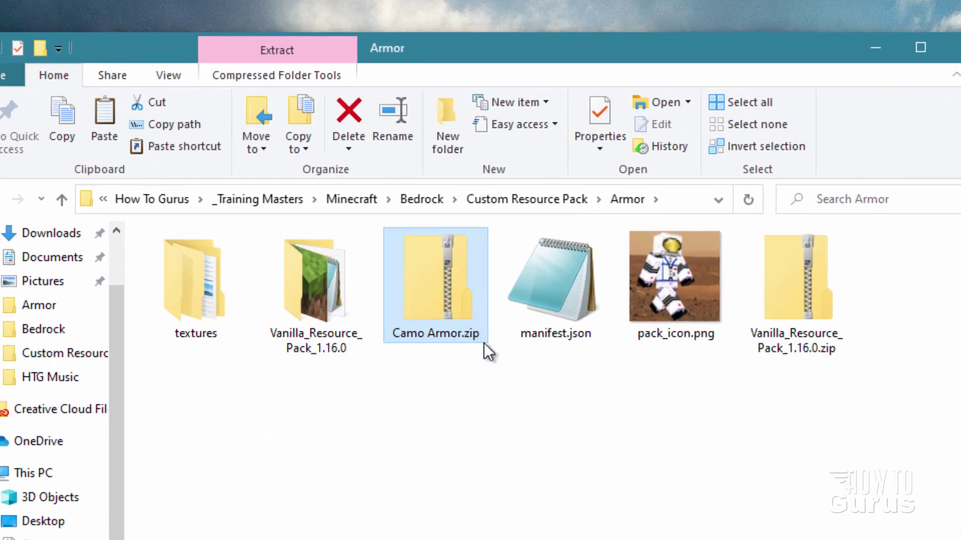
Rename Camo Armor.zip to Camo Armor.mcpack and confirm the extension change.
{"action": "left_click", "coordinate": [158, 73]}
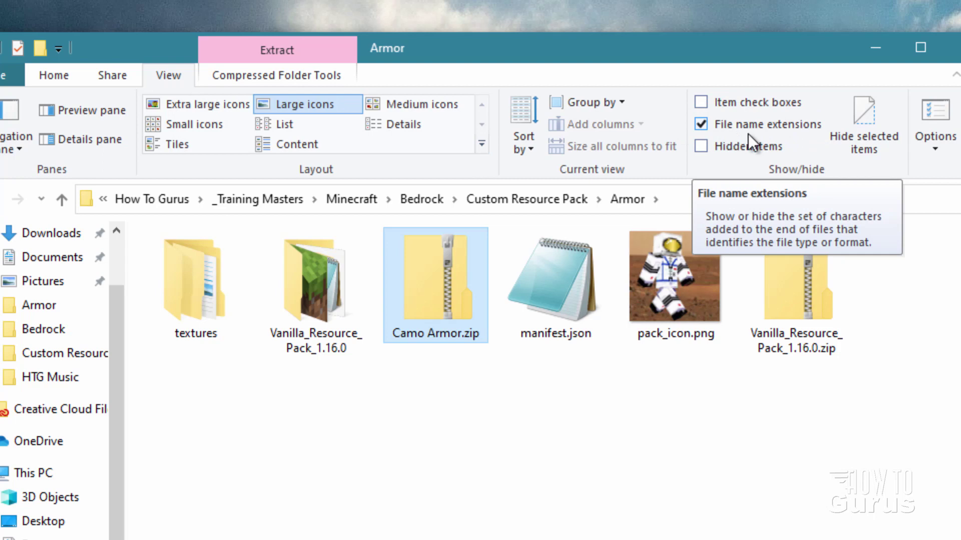
{"action": "left_click", "coordinate": [506, 425]}
{"action": "left_click", "coordinate": [470, 334]}
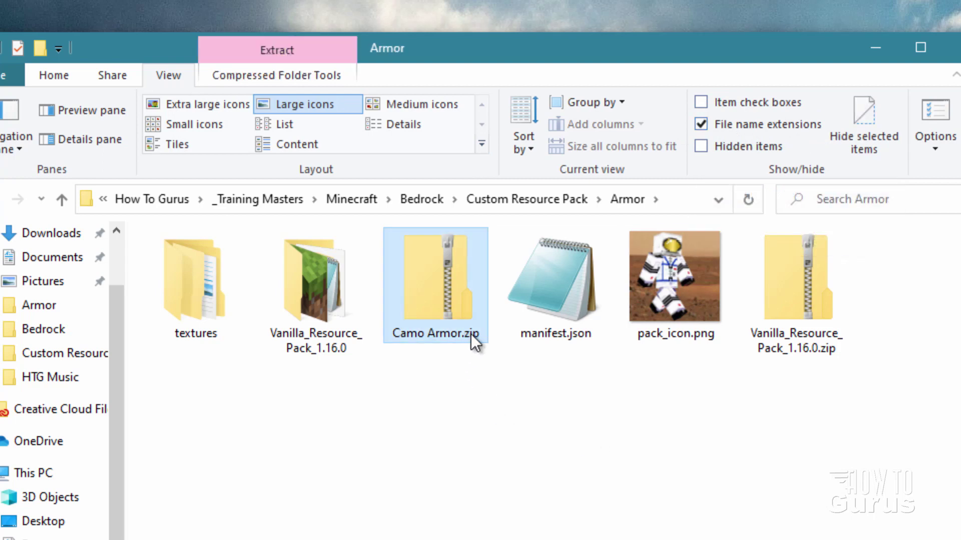
{"action": "left_click", "coordinate": [473, 334]}
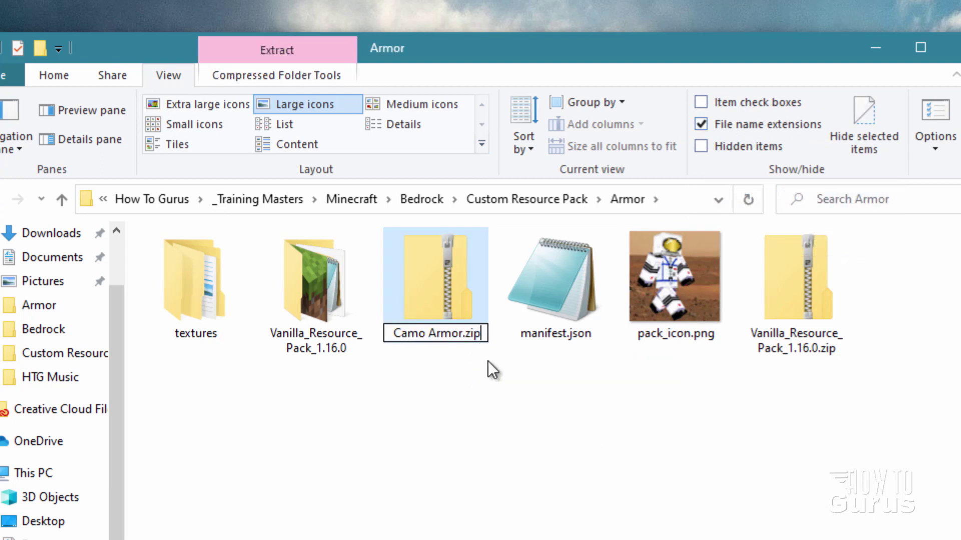
{"action": "key", "text": "BackSpace"}
{"action": "key", "text": "BackSpace"}
{"action": "key", "text": "BackSpace"}
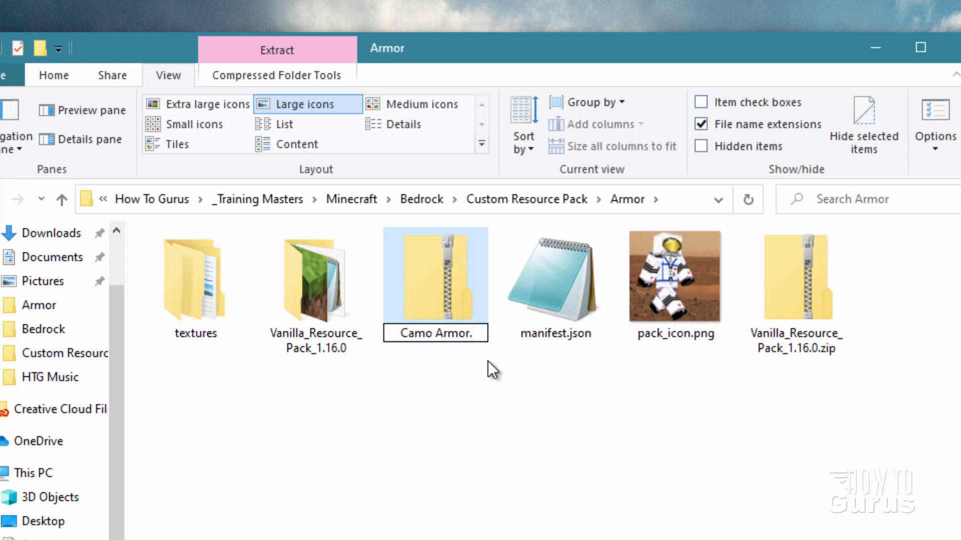
{"action": "type", "text": "mcpack"}
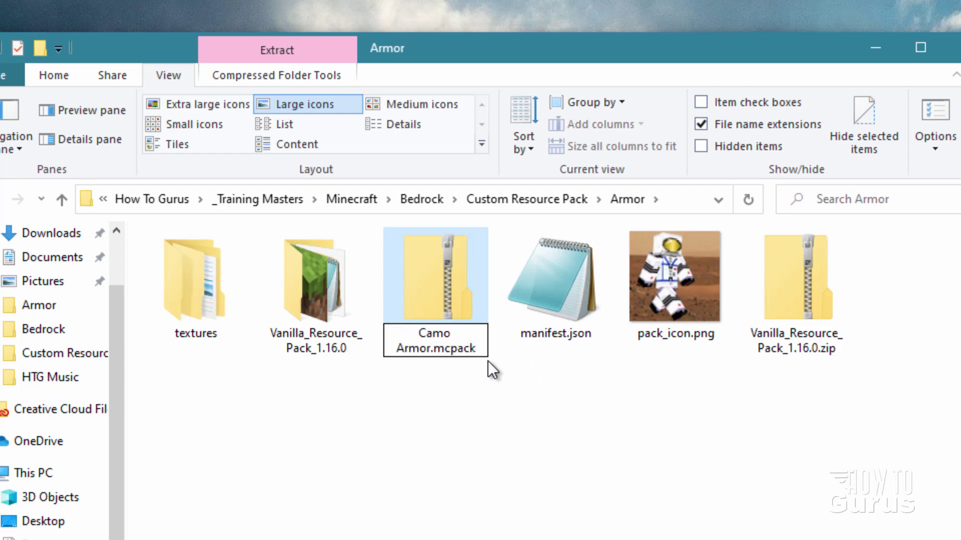
{"action": "key", "text": "Return"}
{"action": "left_click", "coordinate": [591, 389]}
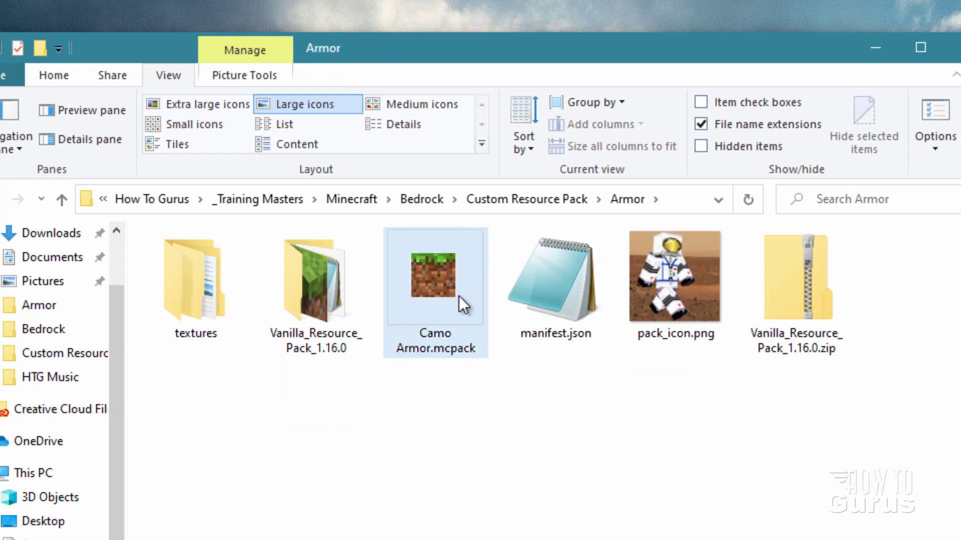
{"action": "mouse_move", "coordinate": [457, 296]}
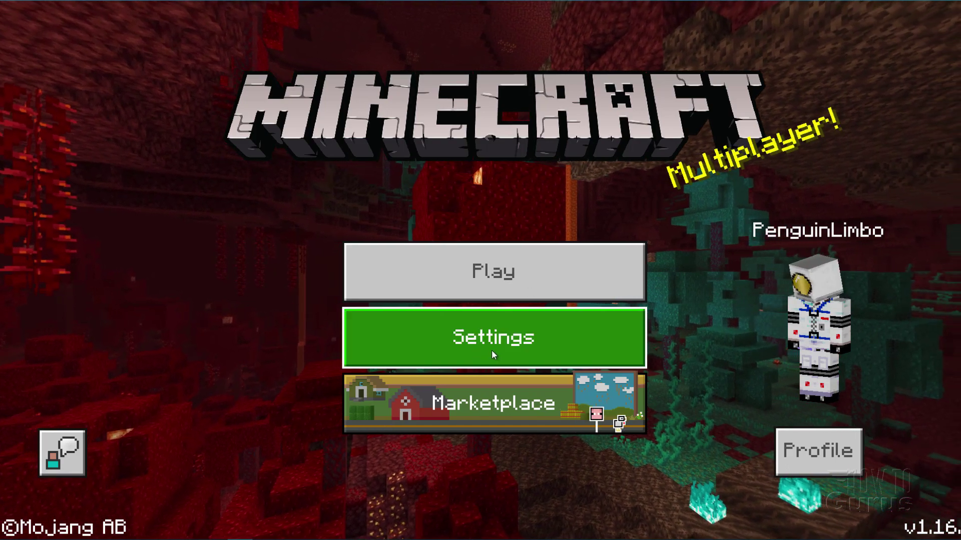
Activate Camo Armor under Settings > Global Resources > My Packs, then back out of Settings.
{"action": "left_click", "coordinate": [491, 350]}
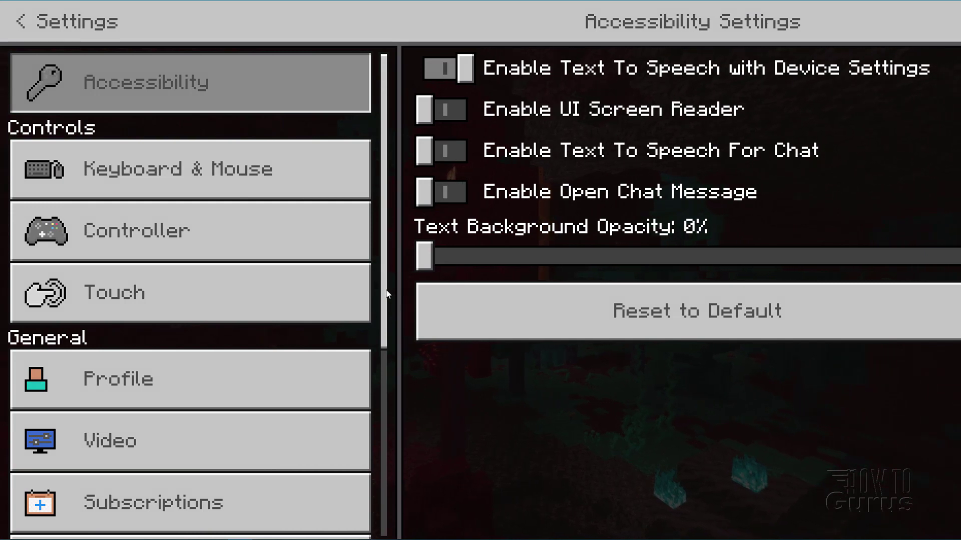
{"action": "left_click_drag", "start_coordinate": [388, 295], "coordinate": [389, 491]}
{"action": "left_click", "coordinate": [187, 321]}
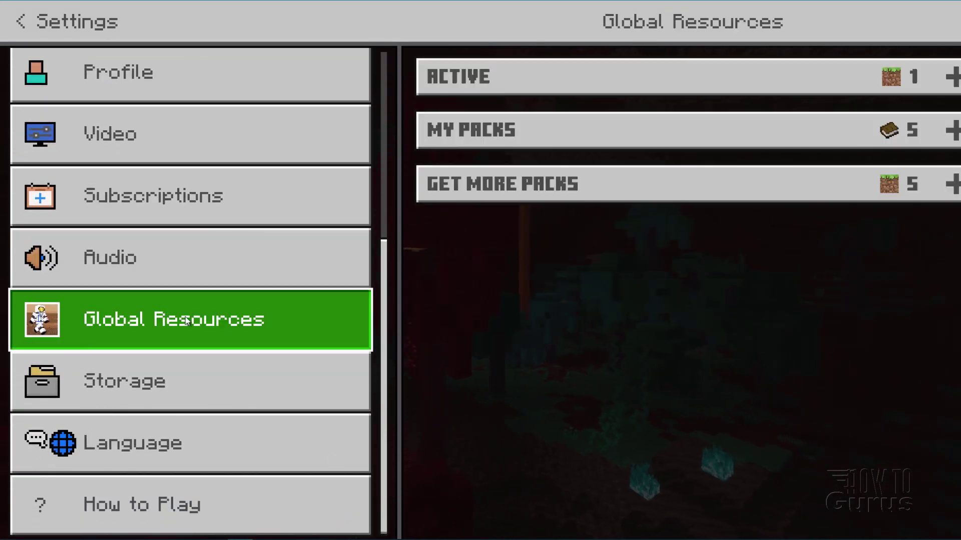
{"action": "left_click", "coordinate": [752, 143]}
{"action": "left_click", "coordinate": [681, 197]}
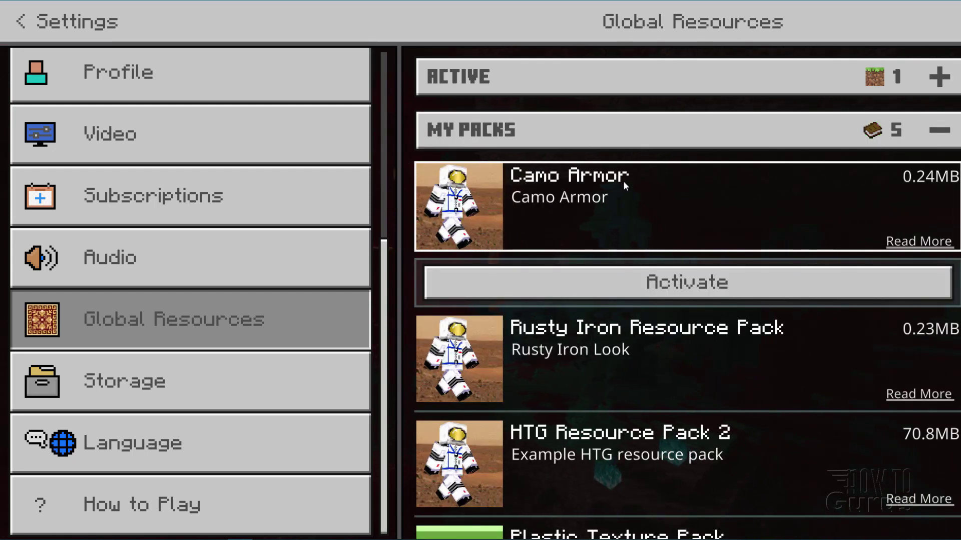
{"action": "left_click", "coordinate": [679, 290]}
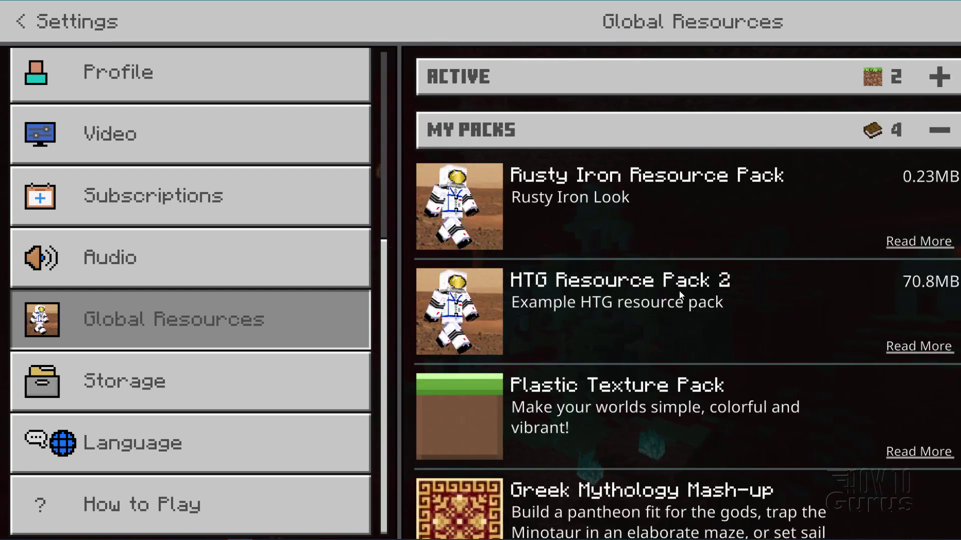
{"action": "left_click", "coordinate": [828, 82]}
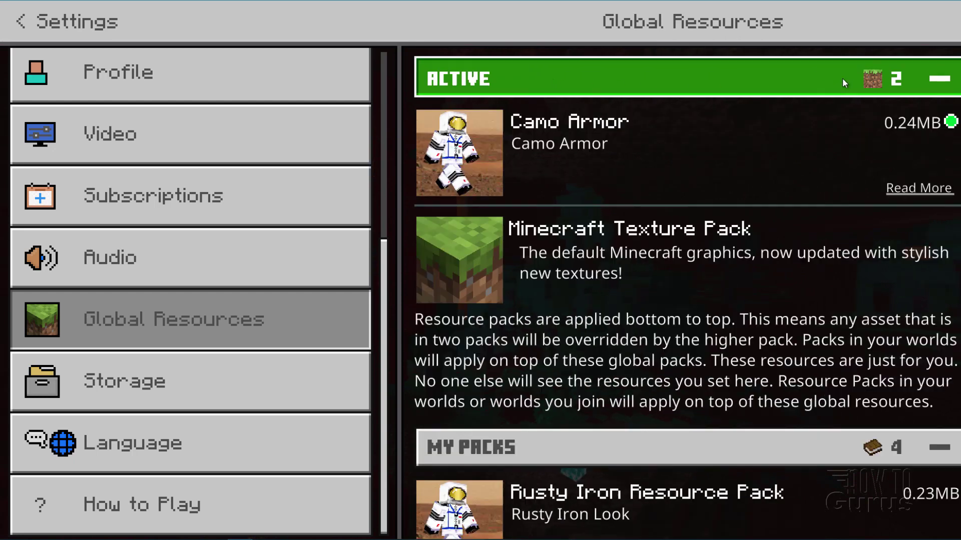
{"action": "left_click", "coordinate": [23, 21]}
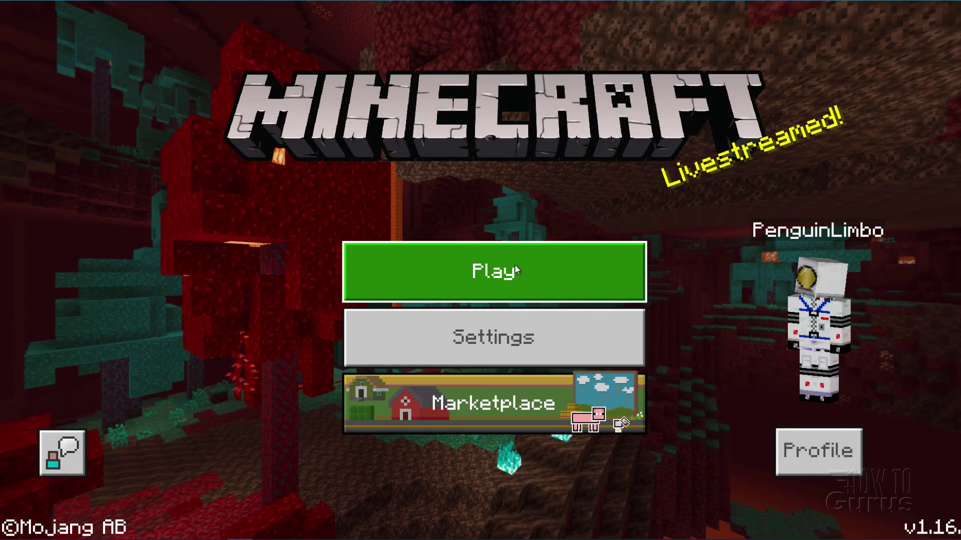
Activate Camo Armor in Coastal Village's Resource Packs, then launch the Coastal Village world.
{"action": "left_click", "coordinate": [515, 266]}
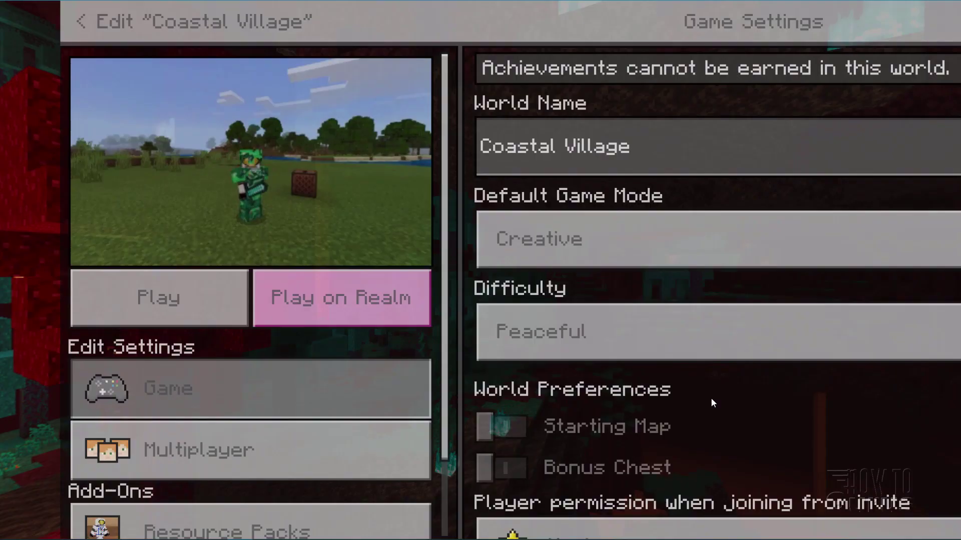
{"action": "scroll", "coordinate": [389, 341], "scroll_direction": "down", "scroll_amount": 3}
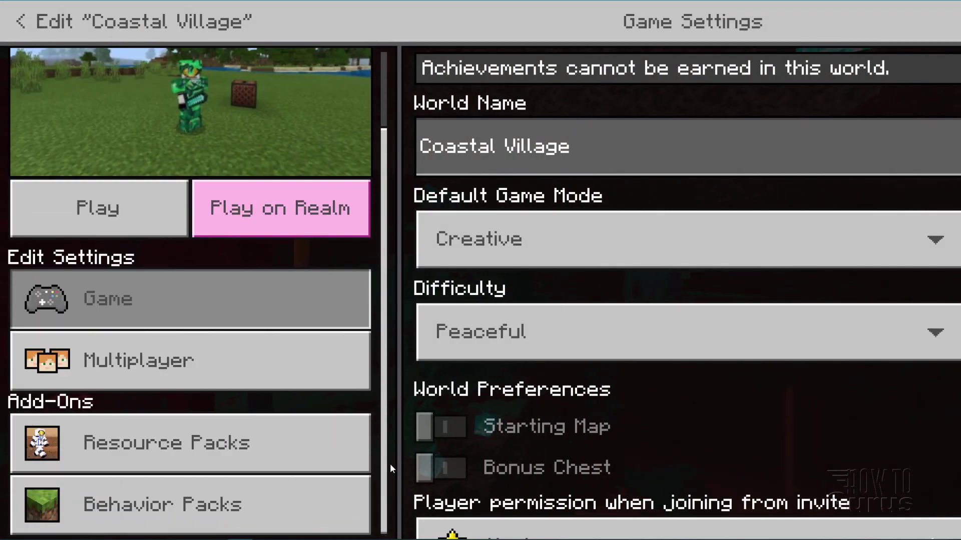
{"action": "left_click", "coordinate": [189, 458]}
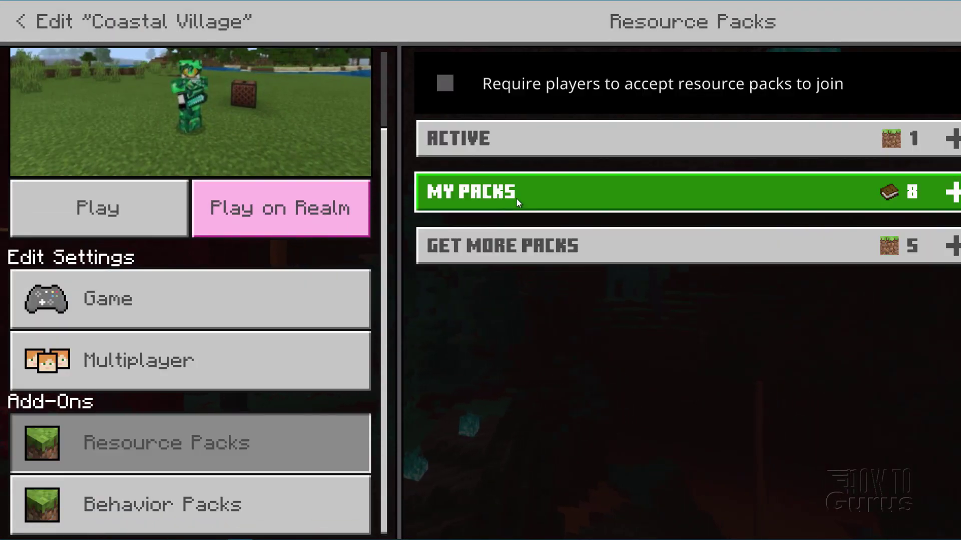
{"action": "left_click", "coordinate": [550, 202]}
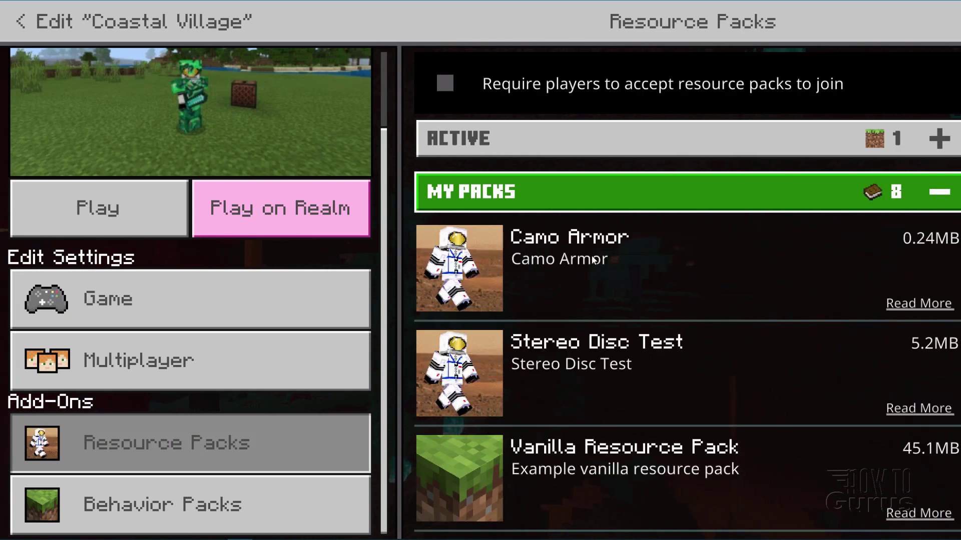
{"action": "left_click", "coordinate": [619, 263]}
{"action": "left_click", "coordinate": [698, 343]}
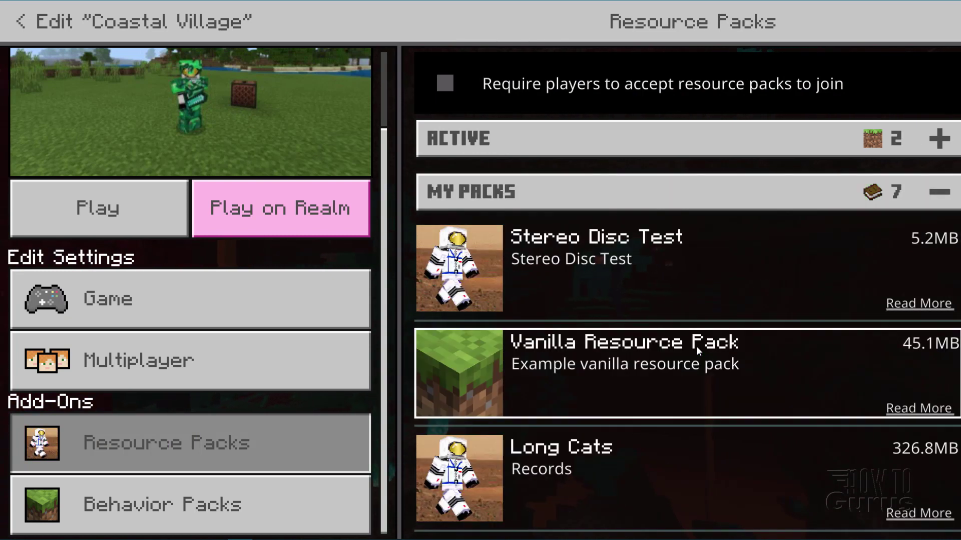
{"action": "left_click", "coordinate": [749, 140]}
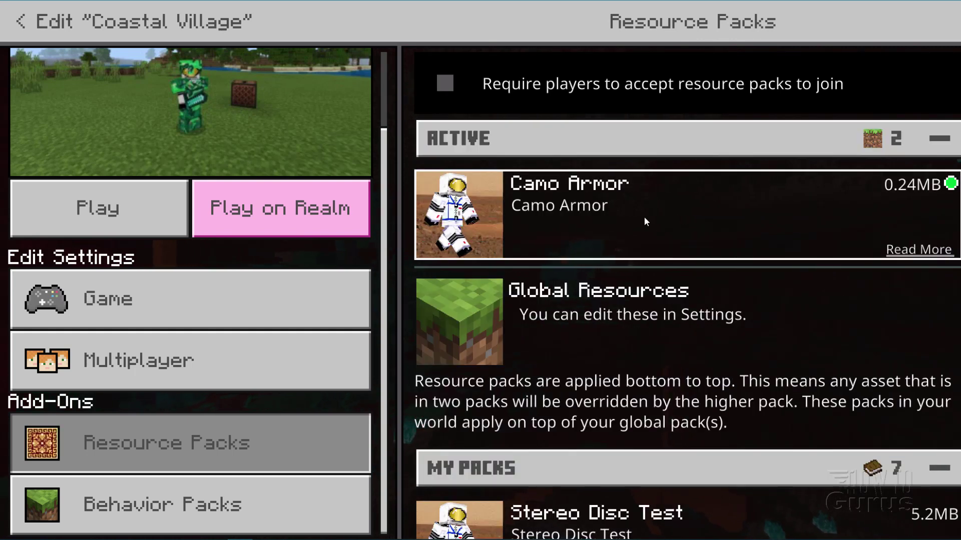
{"action": "left_click", "coordinate": [26, 14]}
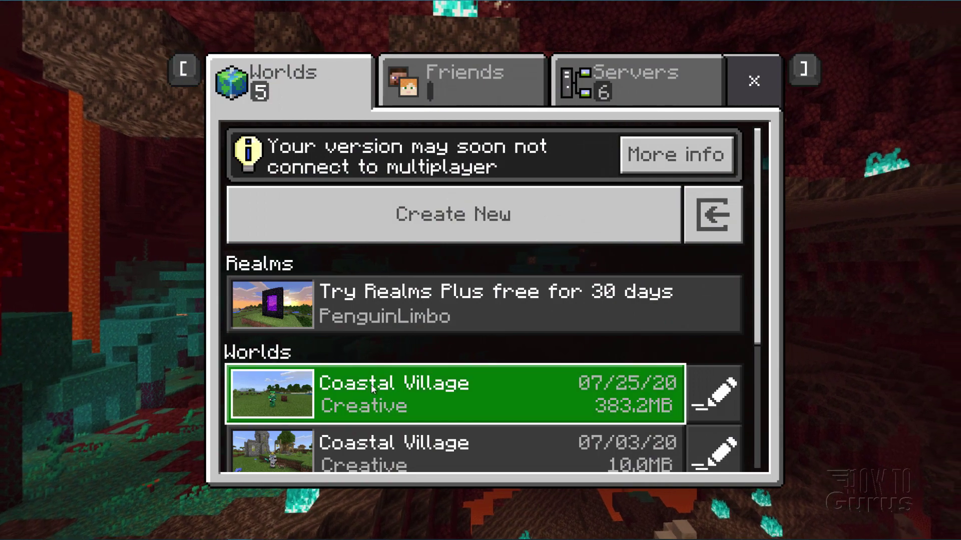
{"action": "left_click", "coordinate": [371, 385]}
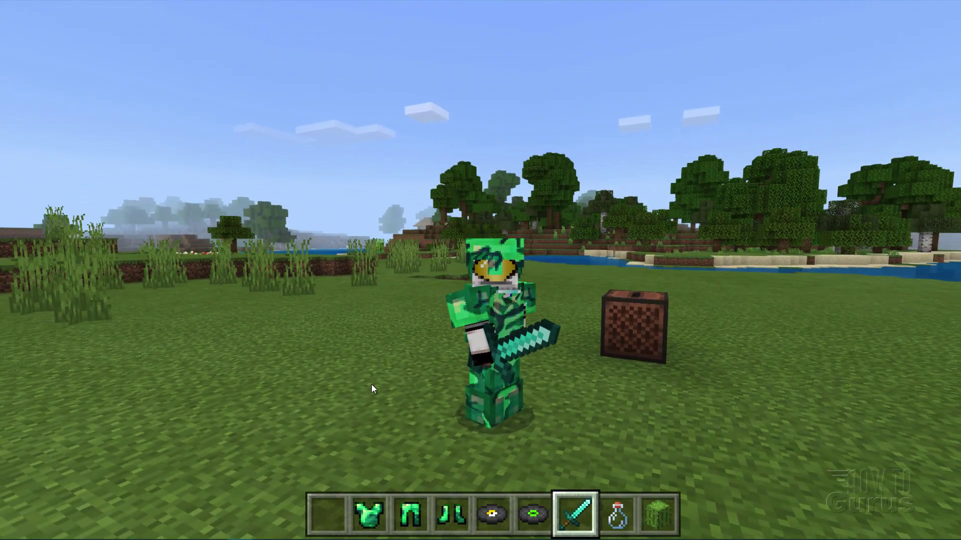
Once Coastal Village loads, open the creative inventory with E.
{"action": "key", "text": "e"}
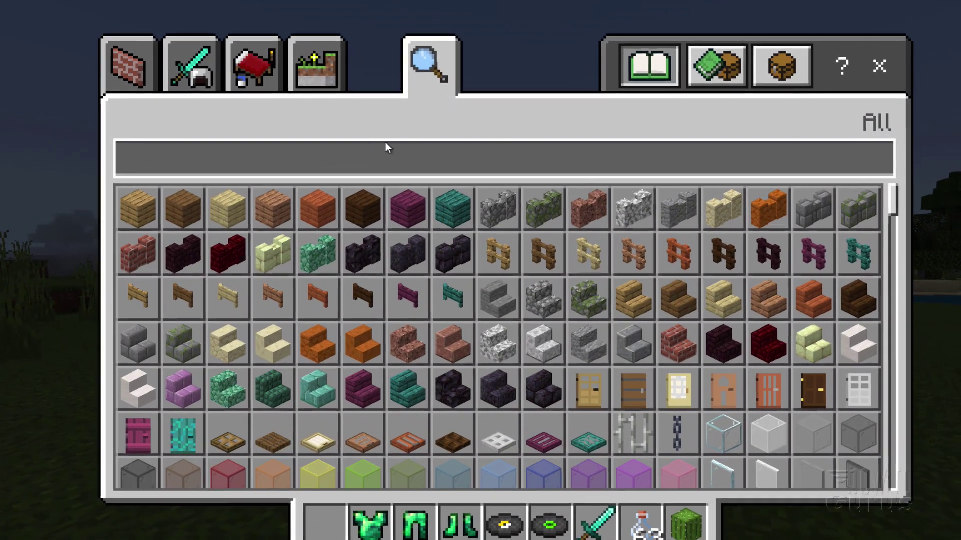
Check the camo diamond helmets, chestplates and boots under Equipment, then view the player wearing the armor.
{"action": "left_click", "coordinate": [187, 76]}
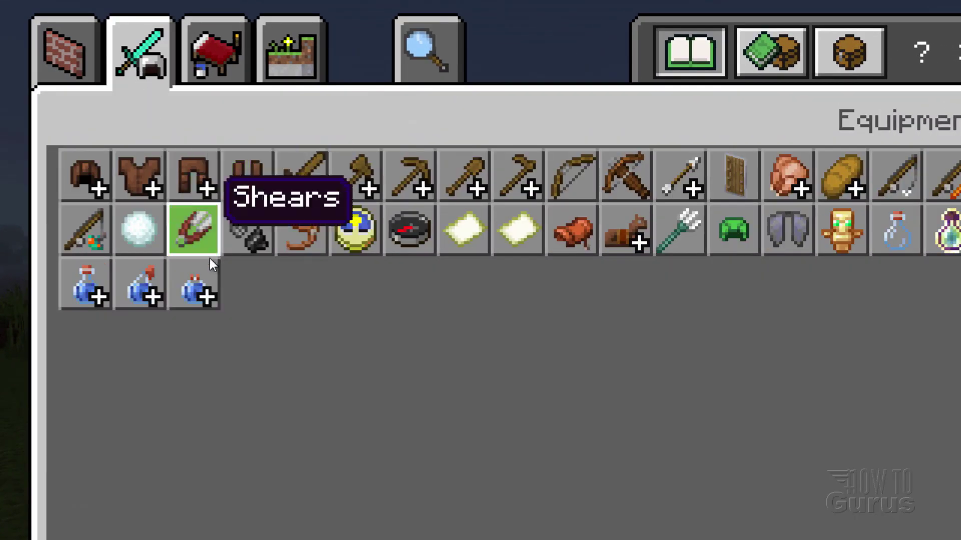
{"action": "left_click", "coordinate": [97, 190]}
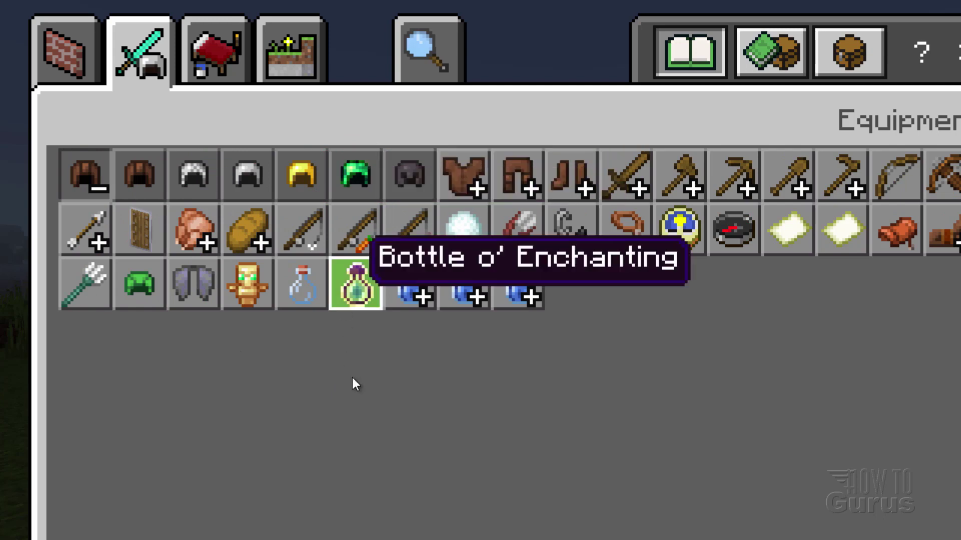
{"action": "left_click", "coordinate": [472, 186]}
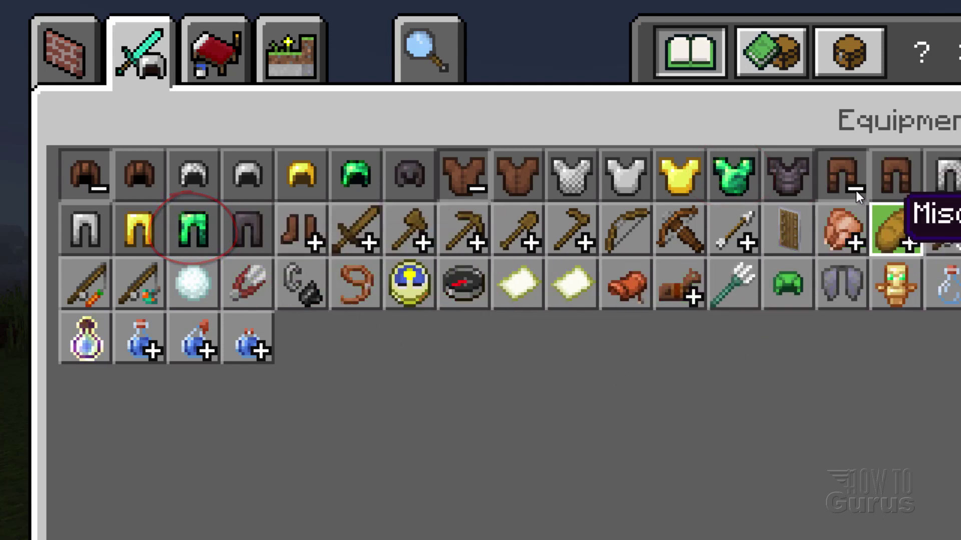
{"action": "left_click", "coordinate": [308, 238]}
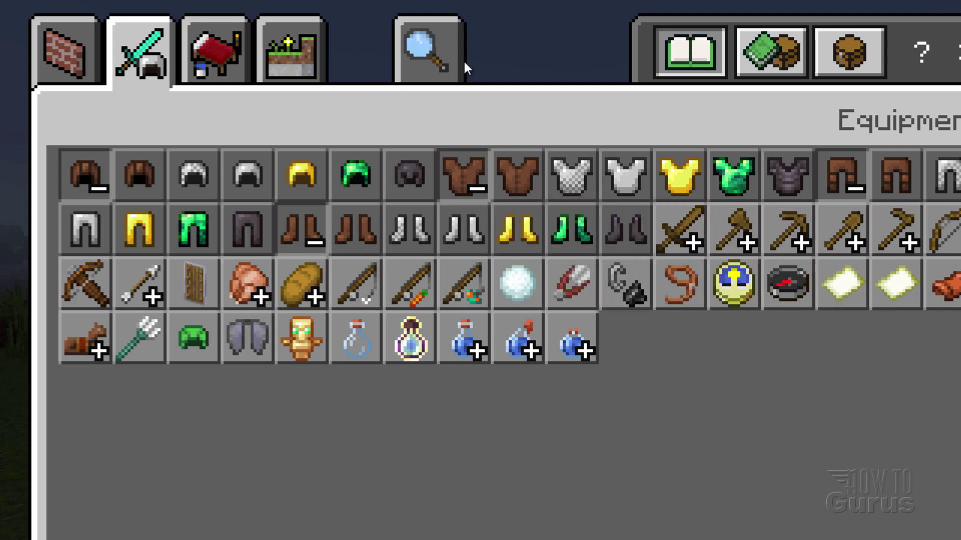
{"action": "left_click", "coordinate": [824, 52]}
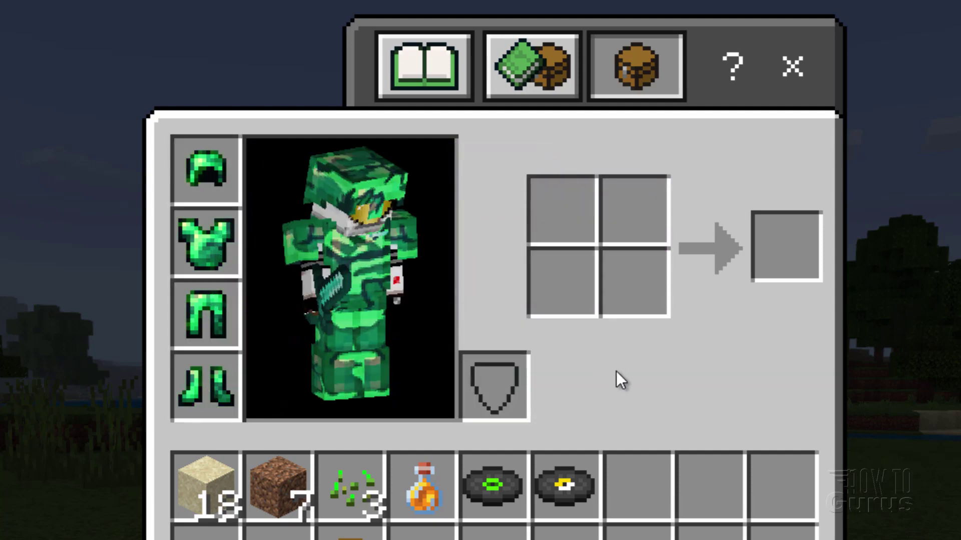
{"action": "left_click", "coordinate": [791, 75]}
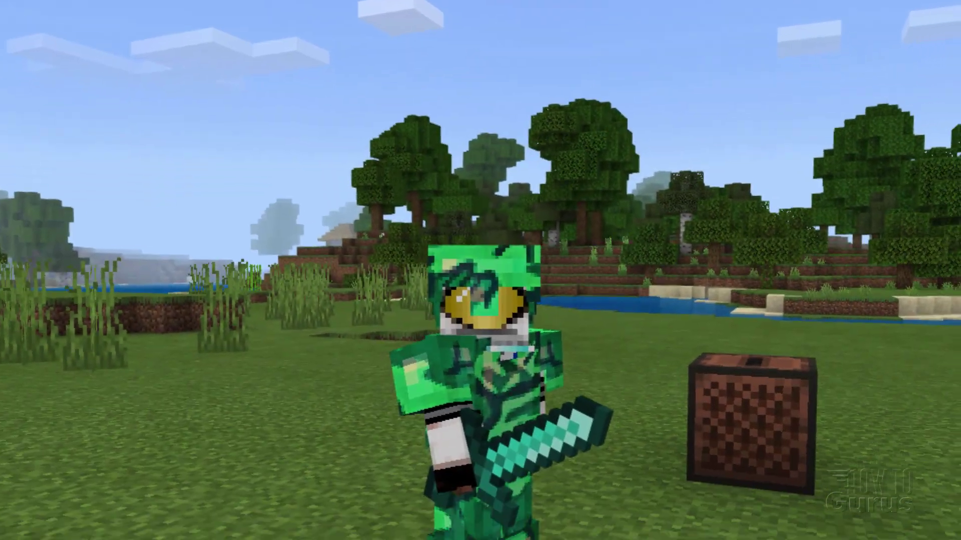